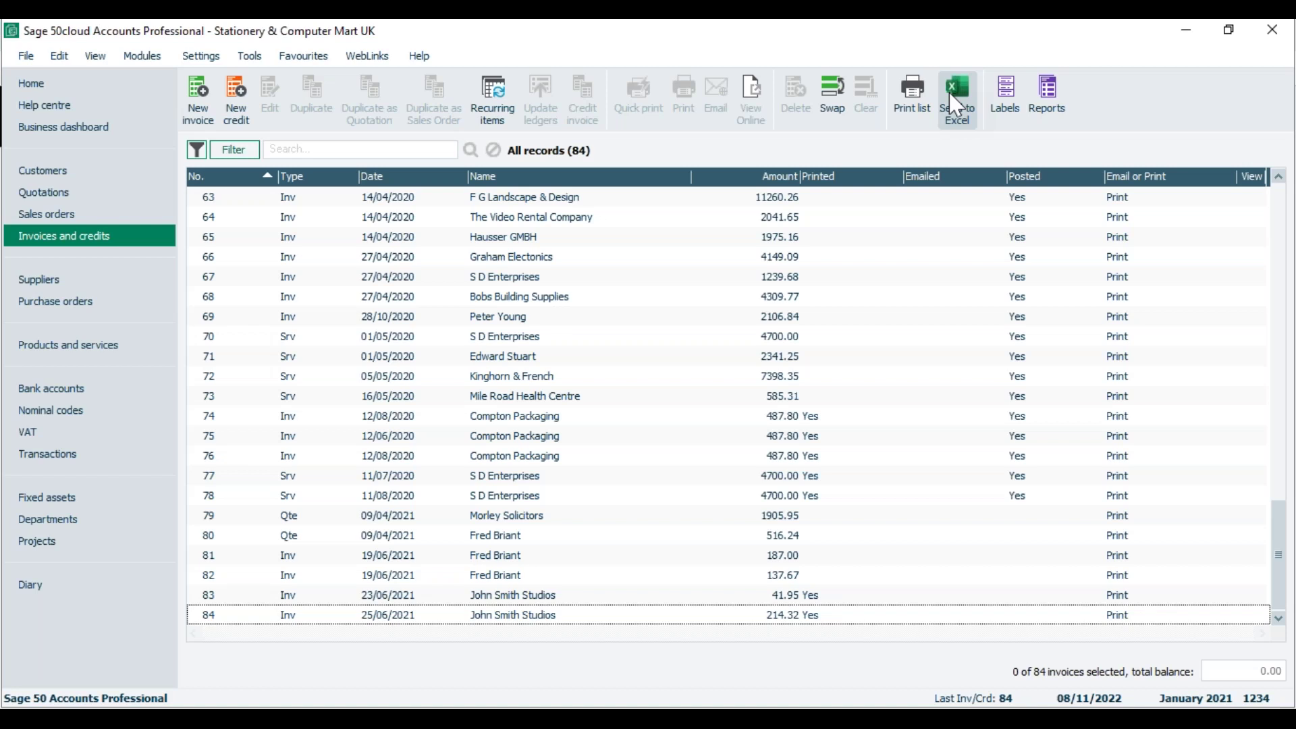
Select invoice 84 in Invoices and credits and bring up its print Layouts window
{"action": "left_click", "coordinate": [640, 616]}
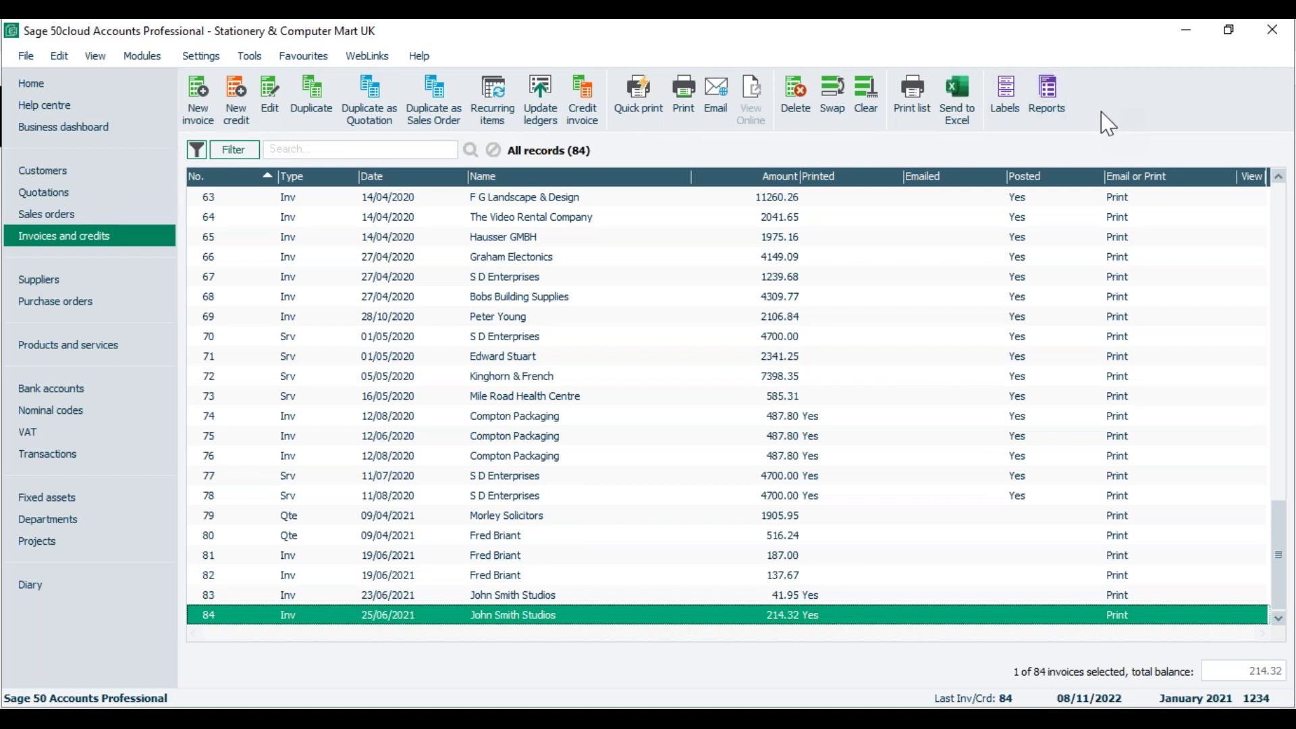
{"action": "left_click", "coordinate": [690, 115]}
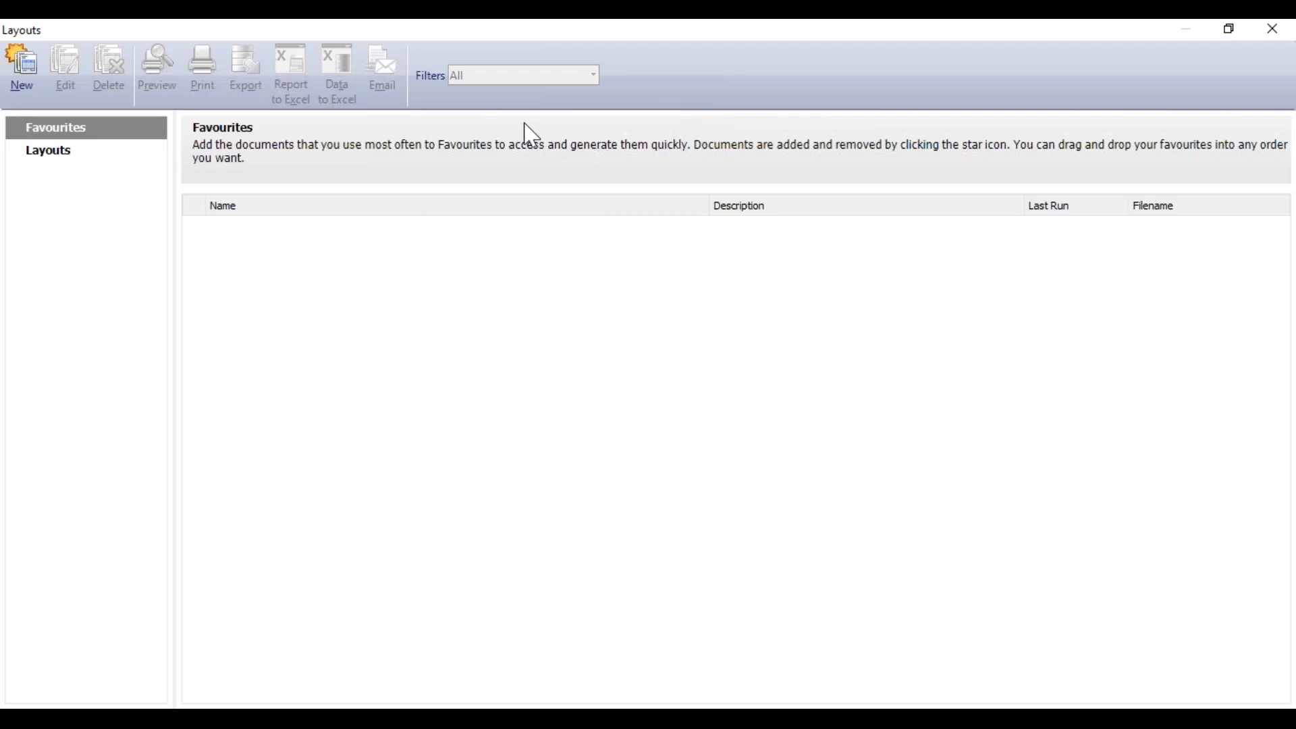
List all invoice layouts, then filter the list down to A4 paper designs
{"action": "left_click", "coordinate": [58, 163]}
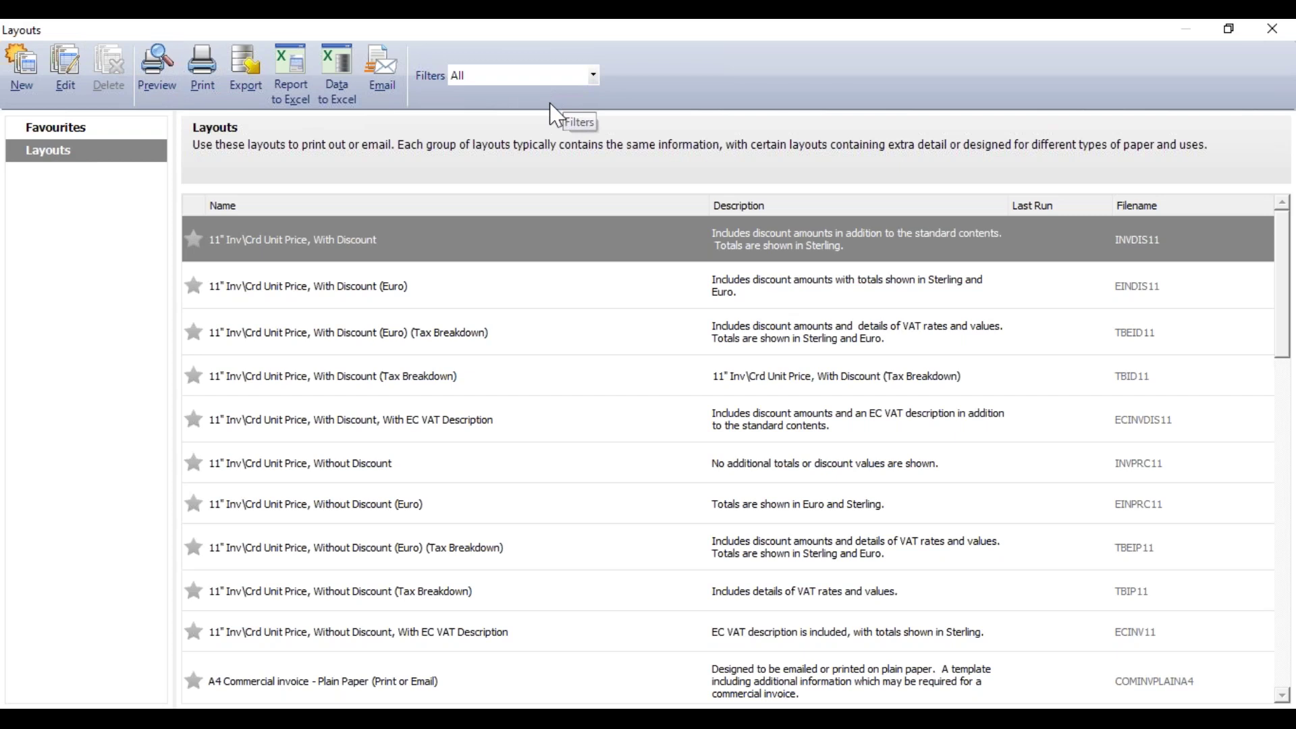
{"action": "left_click", "coordinate": [595, 77]}
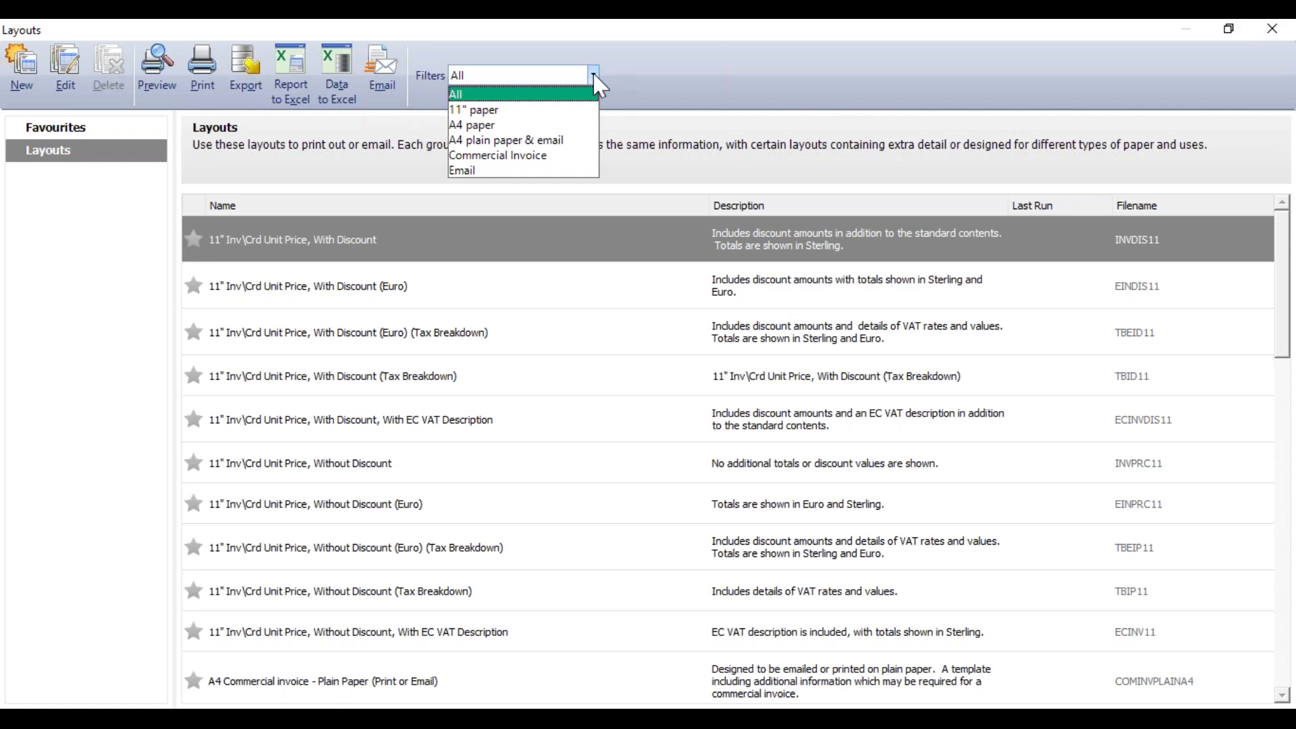
{"action": "left_click", "coordinate": [501, 129]}
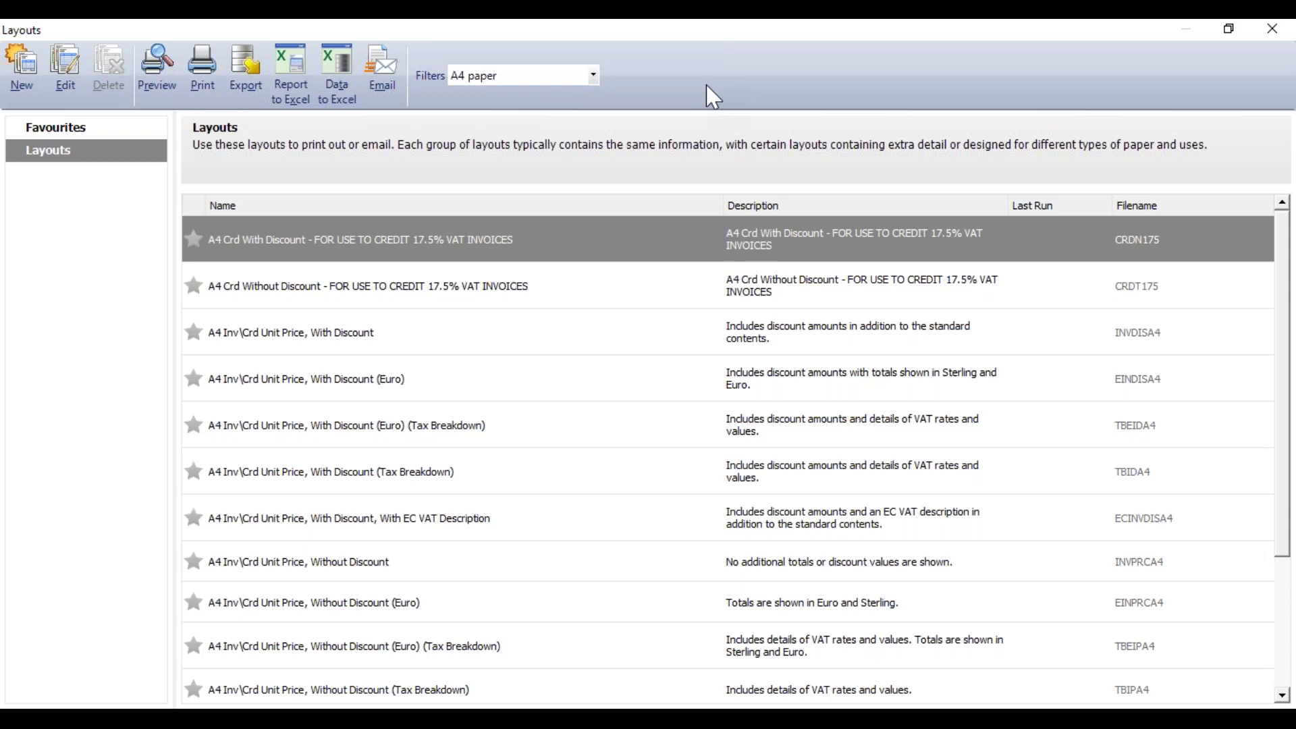
{"action": "left_click", "coordinate": [593, 75]}
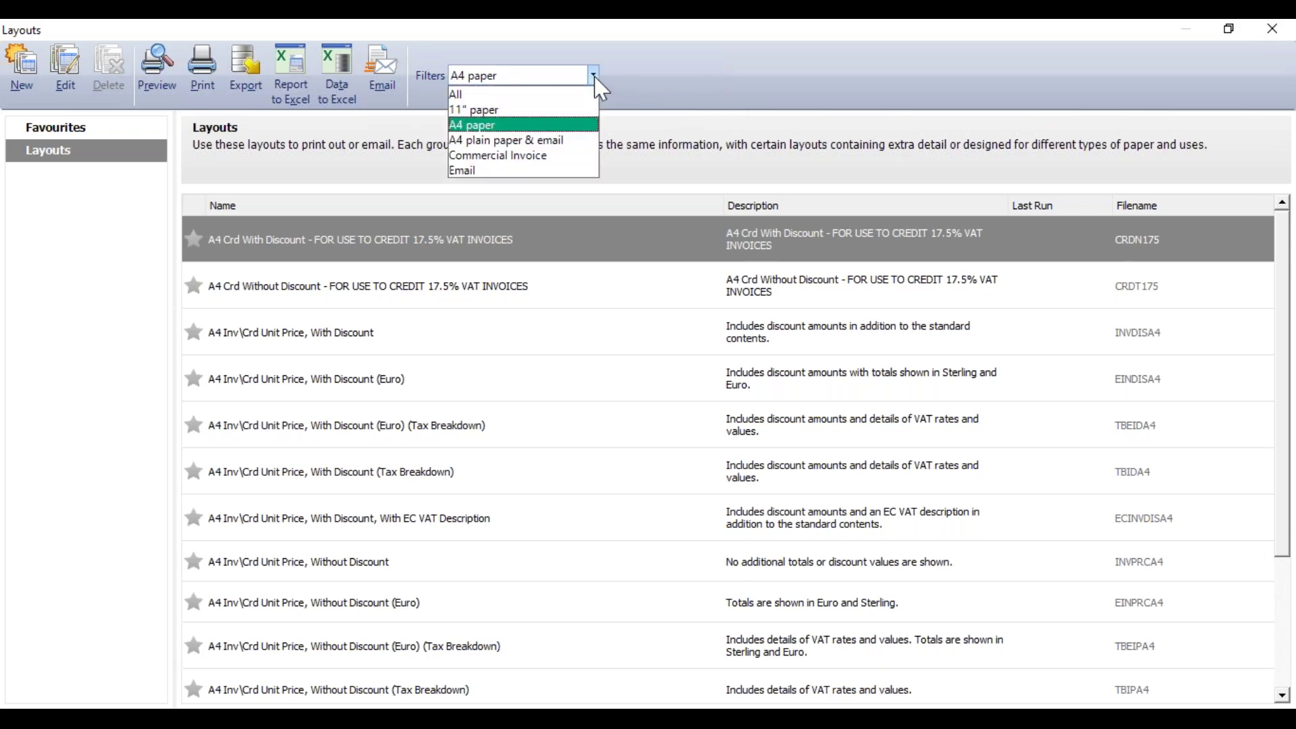
Filter to Email layouts, compare their previews, then reset the filter to All
{"action": "left_click", "coordinate": [538, 170]}
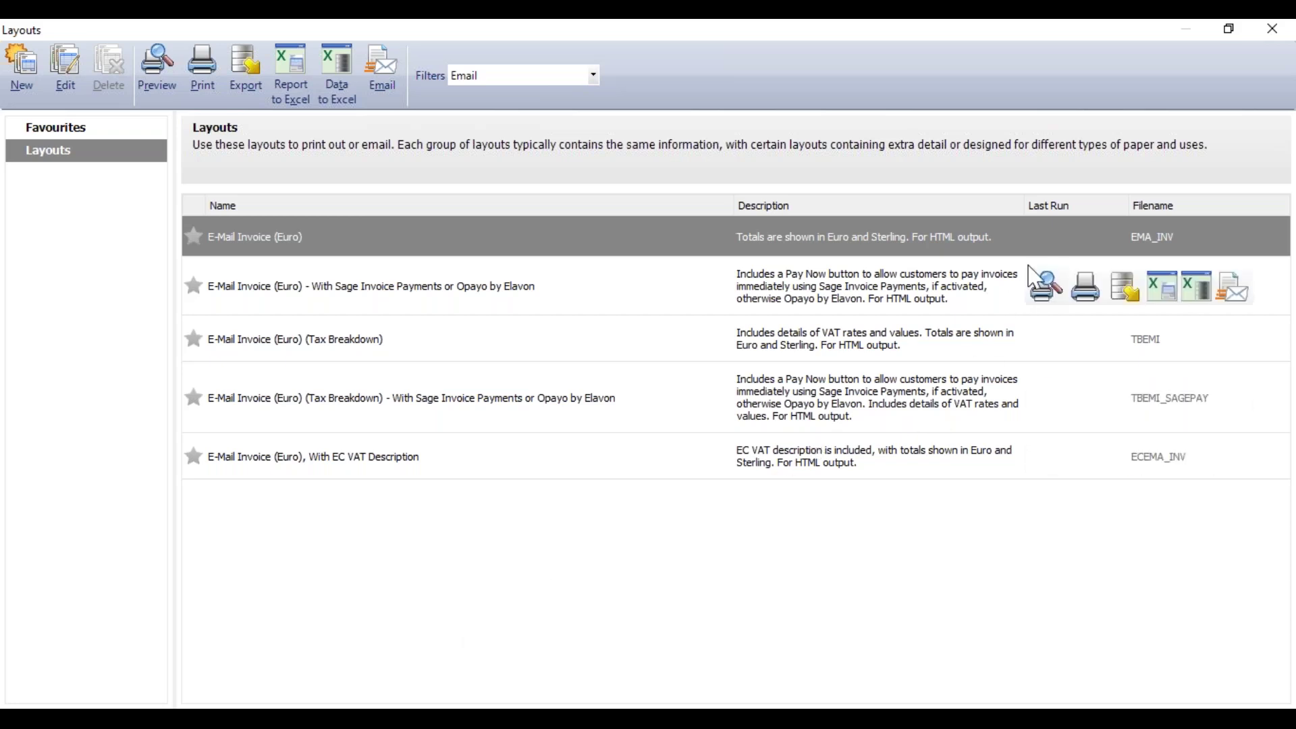
{"action": "mouse_move", "coordinate": [1051, 253]}
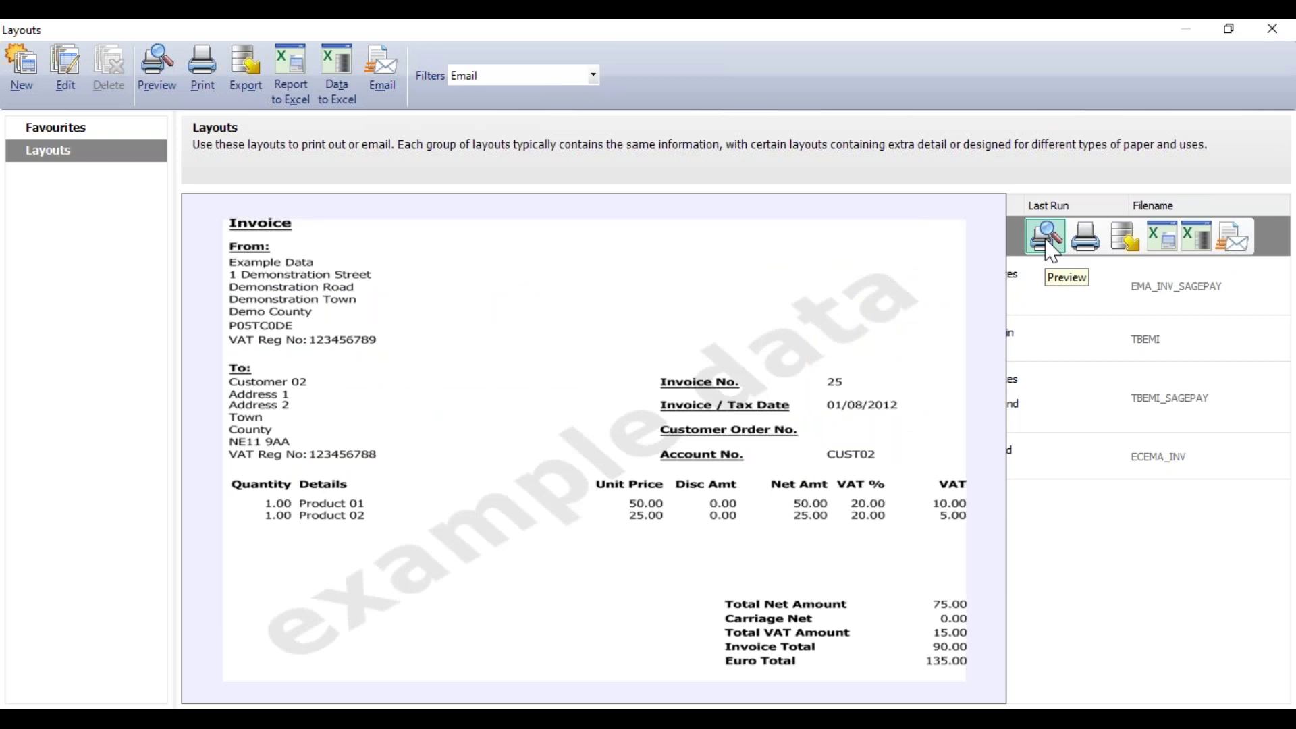
{"action": "mouse_move", "coordinate": [1050, 302]}
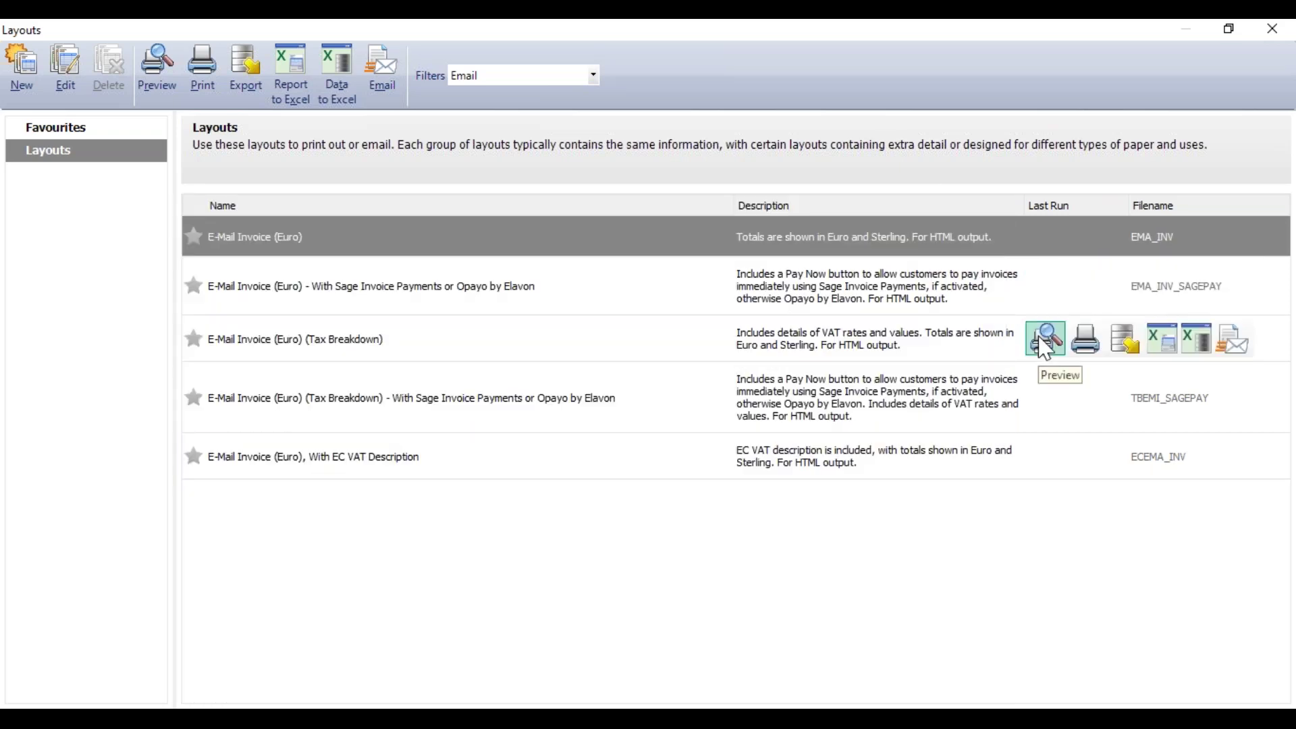
{"action": "mouse_move", "coordinate": [1058, 398]}
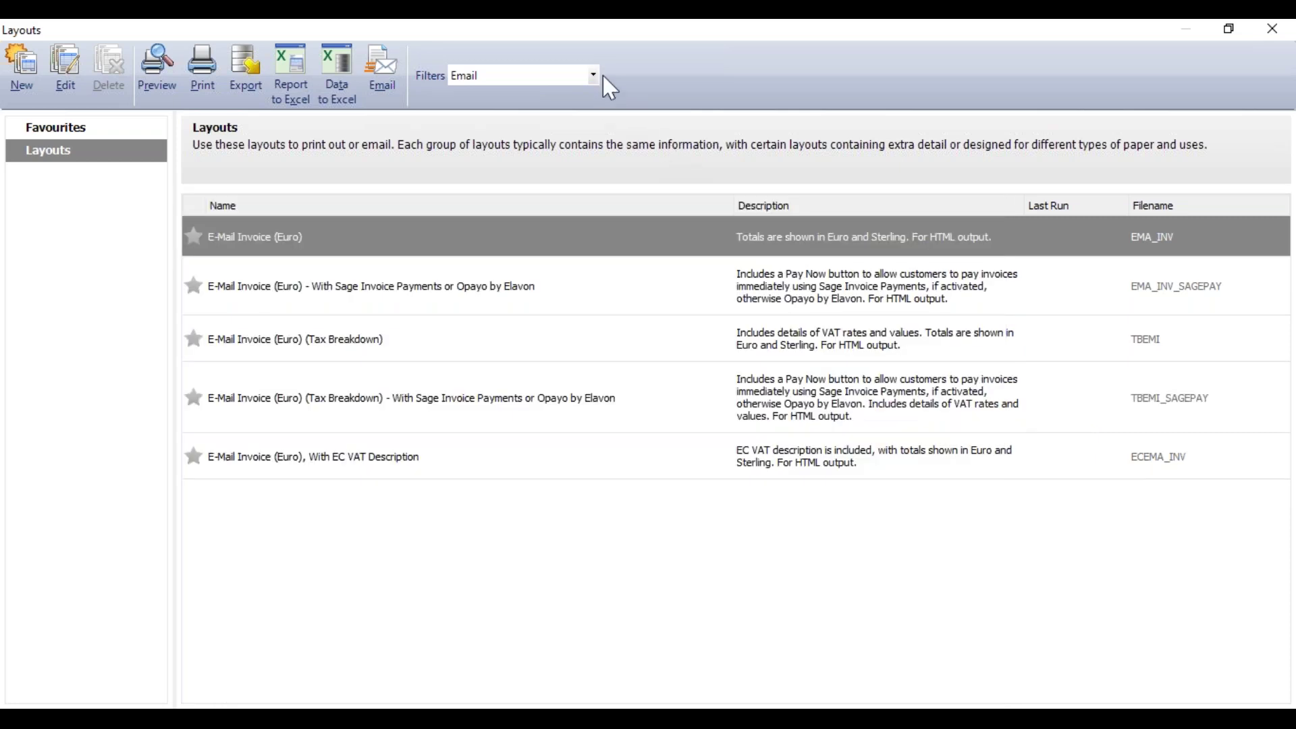
{"action": "left_click", "coordinate": [593, 77]}
{"action": "left_click", "coordinate": [580, 95]}
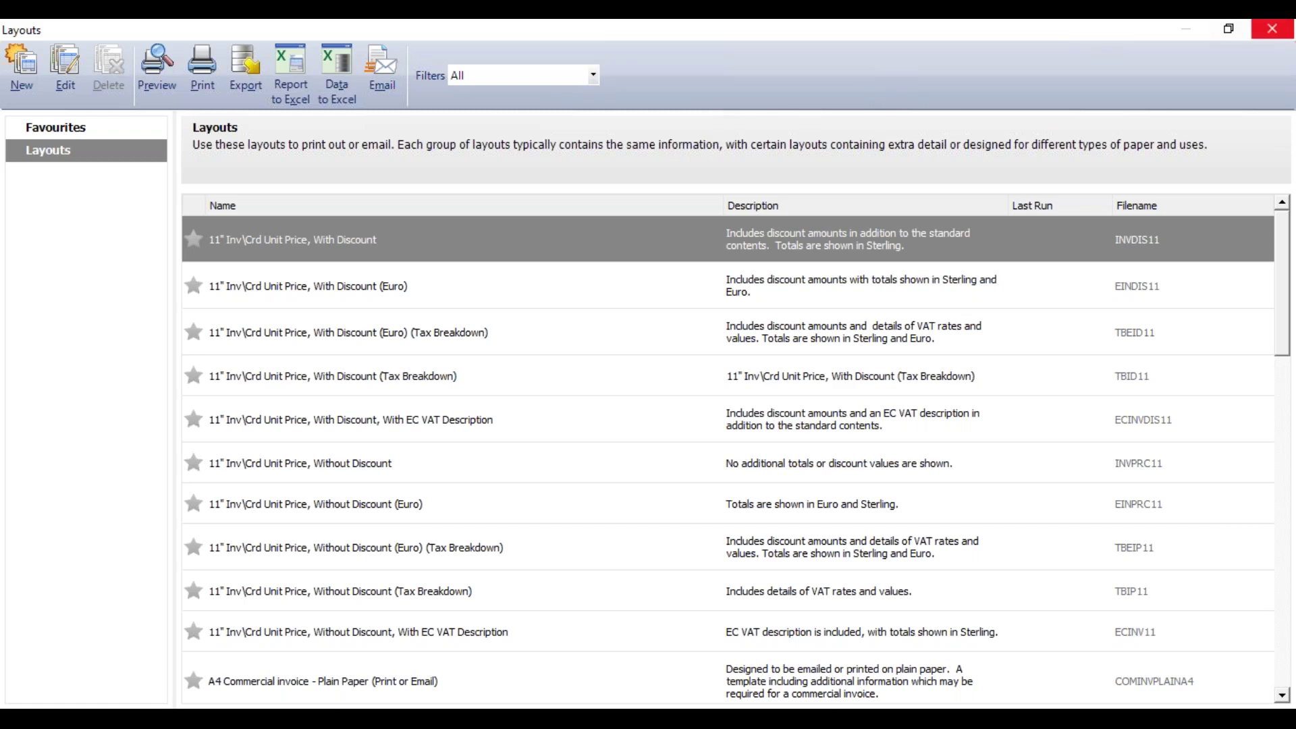
{"action": "left_click", "coordinate": [1272, 29]}
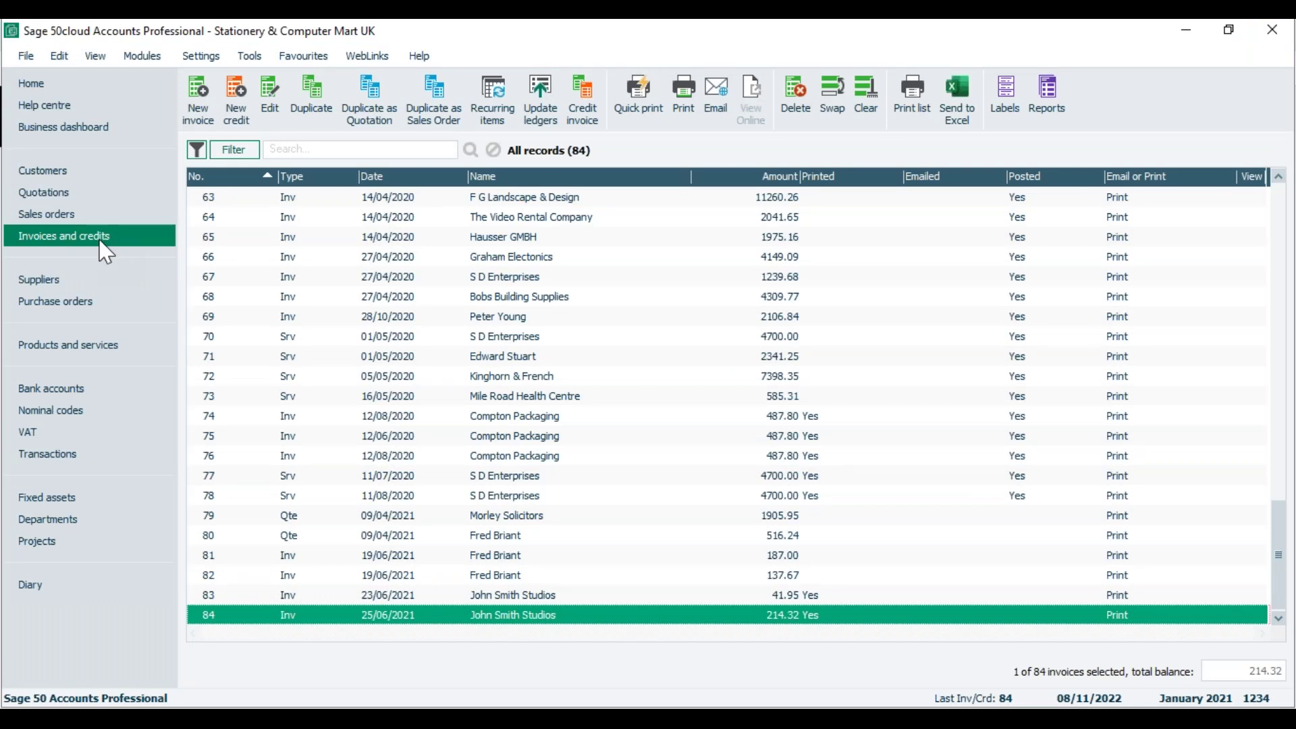
{"action": "left_click", "coordinate": [323, 620]}
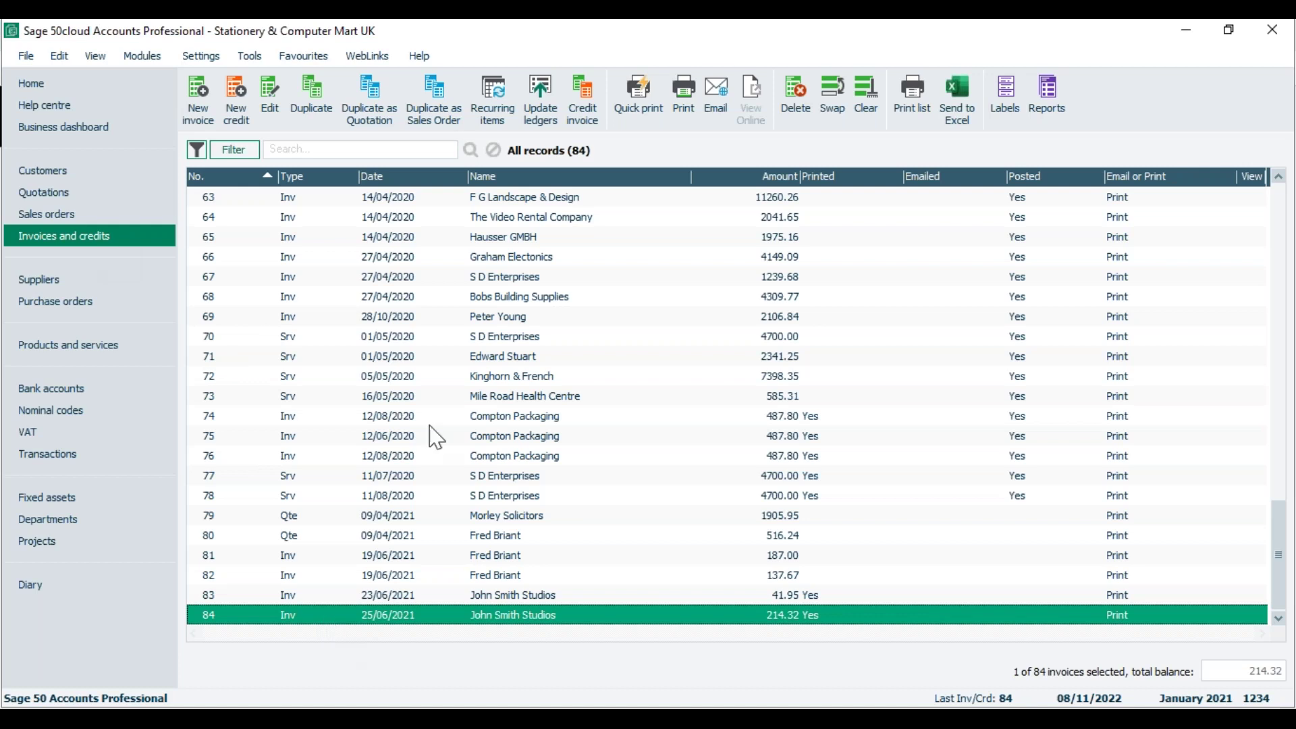
{"action": "left_click", "coordinate": [684, 108]}
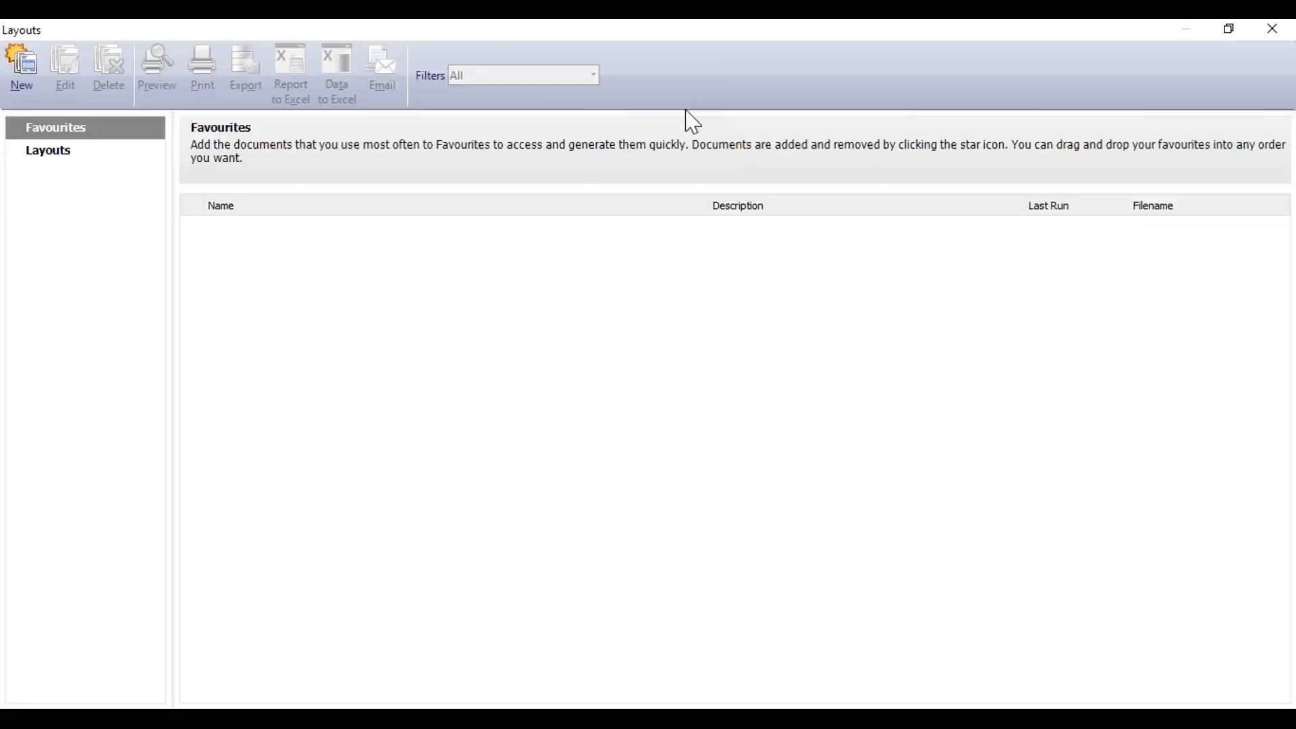
{"action": "left_click", "coordinate": [48, 154]}
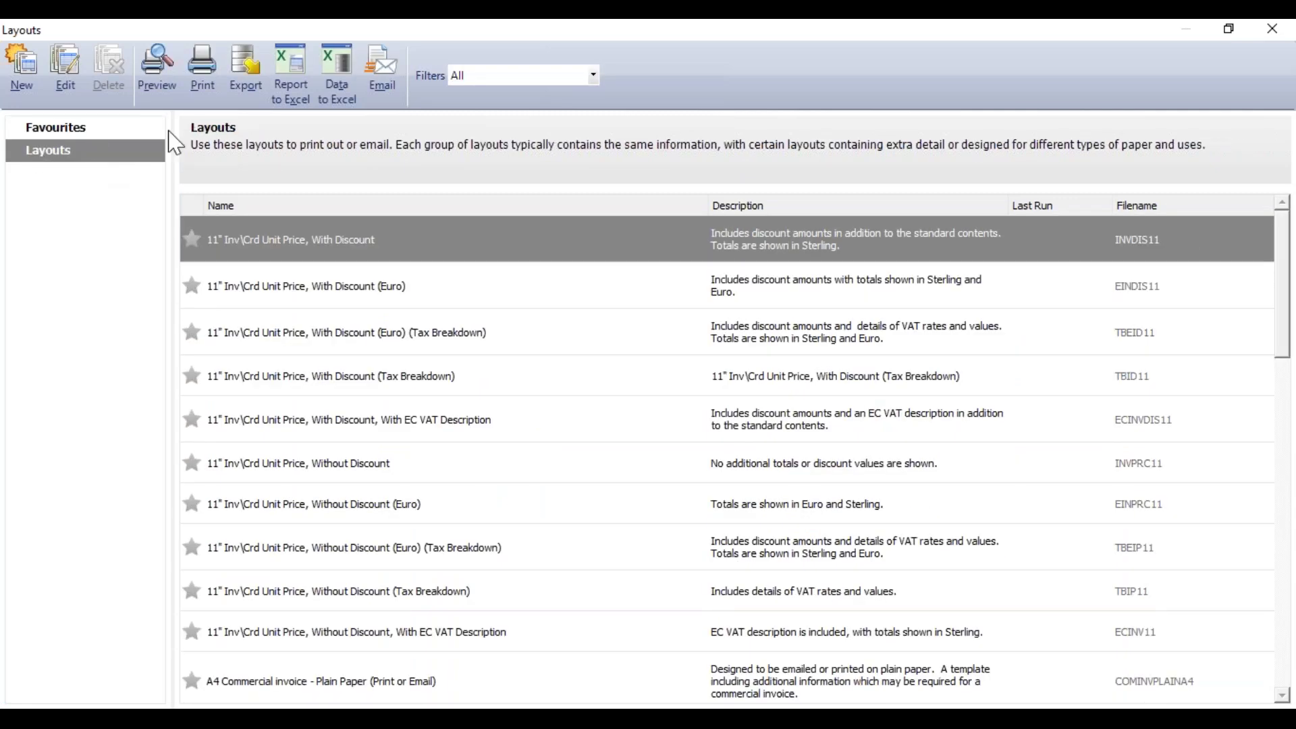
Filter layouts to A4 plain paper & email and compare the four layouts' previews
{"action": "left_click", "coordinate": [593, 76]}
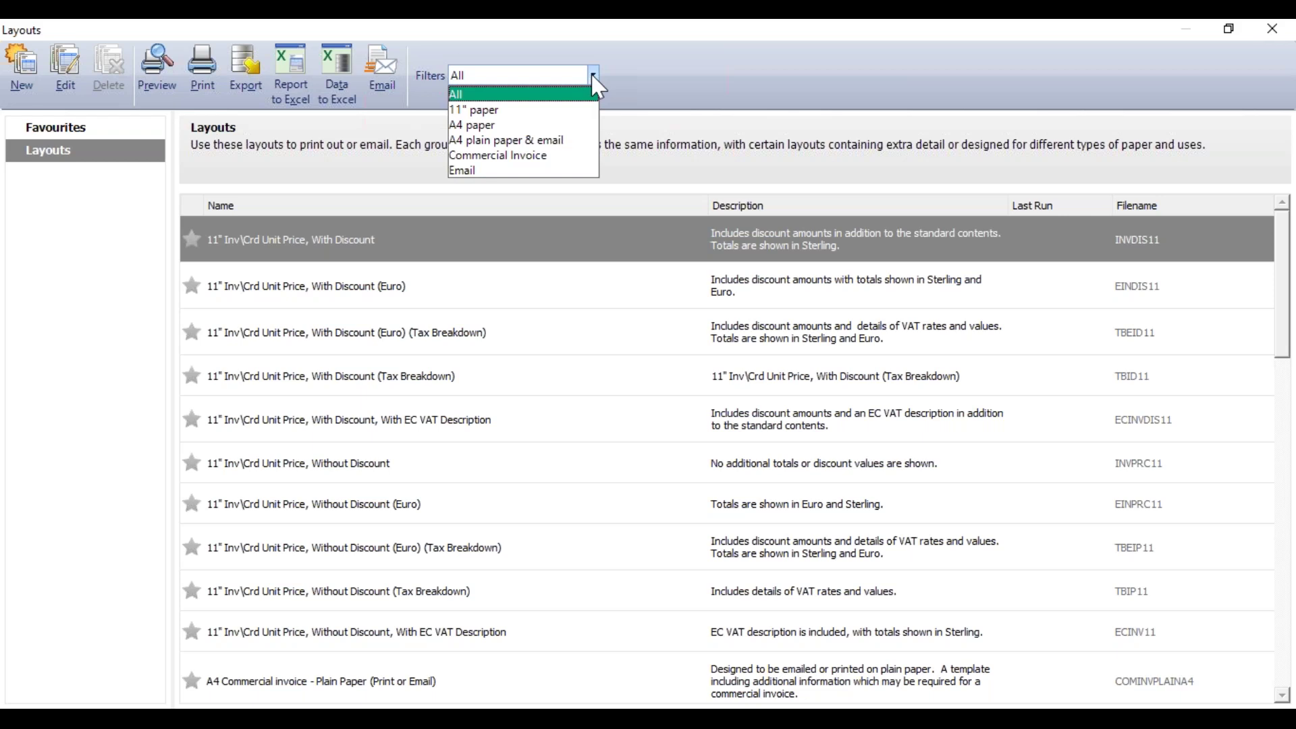
{"action": "left_click", "coordinate": [558, 140]}
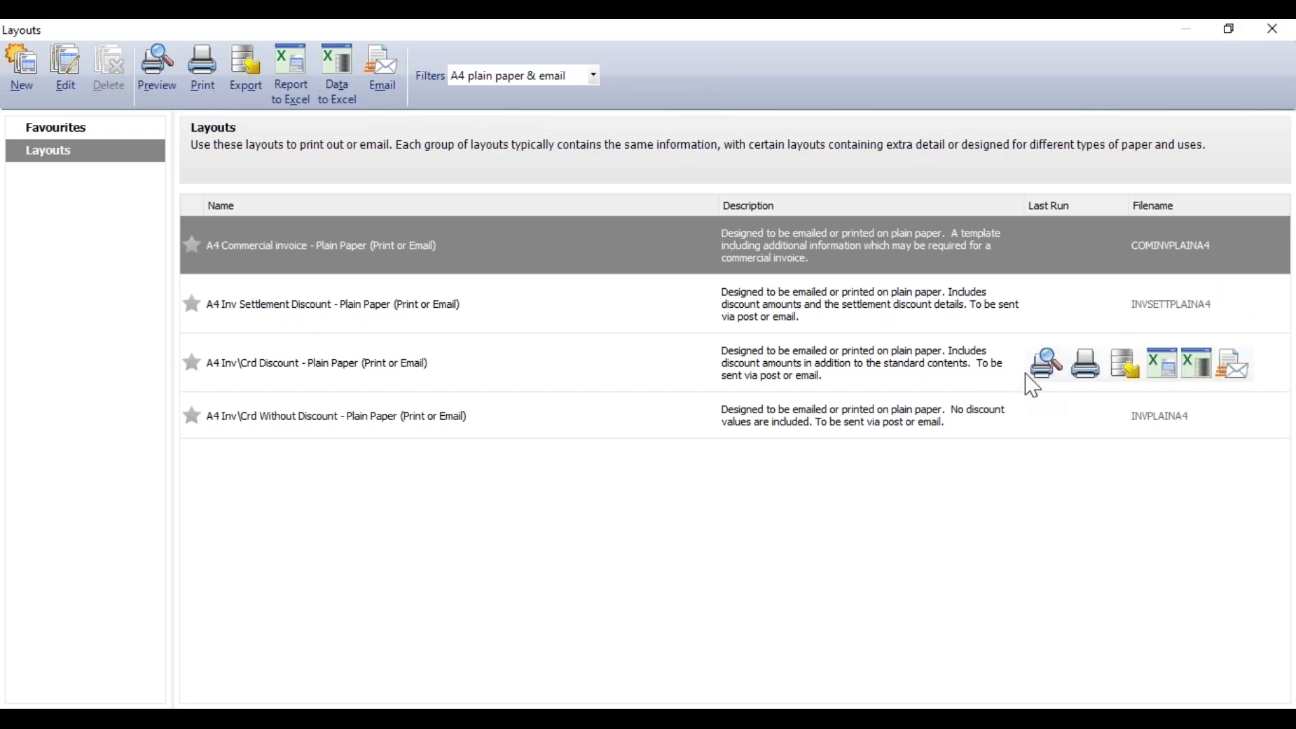
{"action": "mouse_move", "coordinate": [1060, 382]}
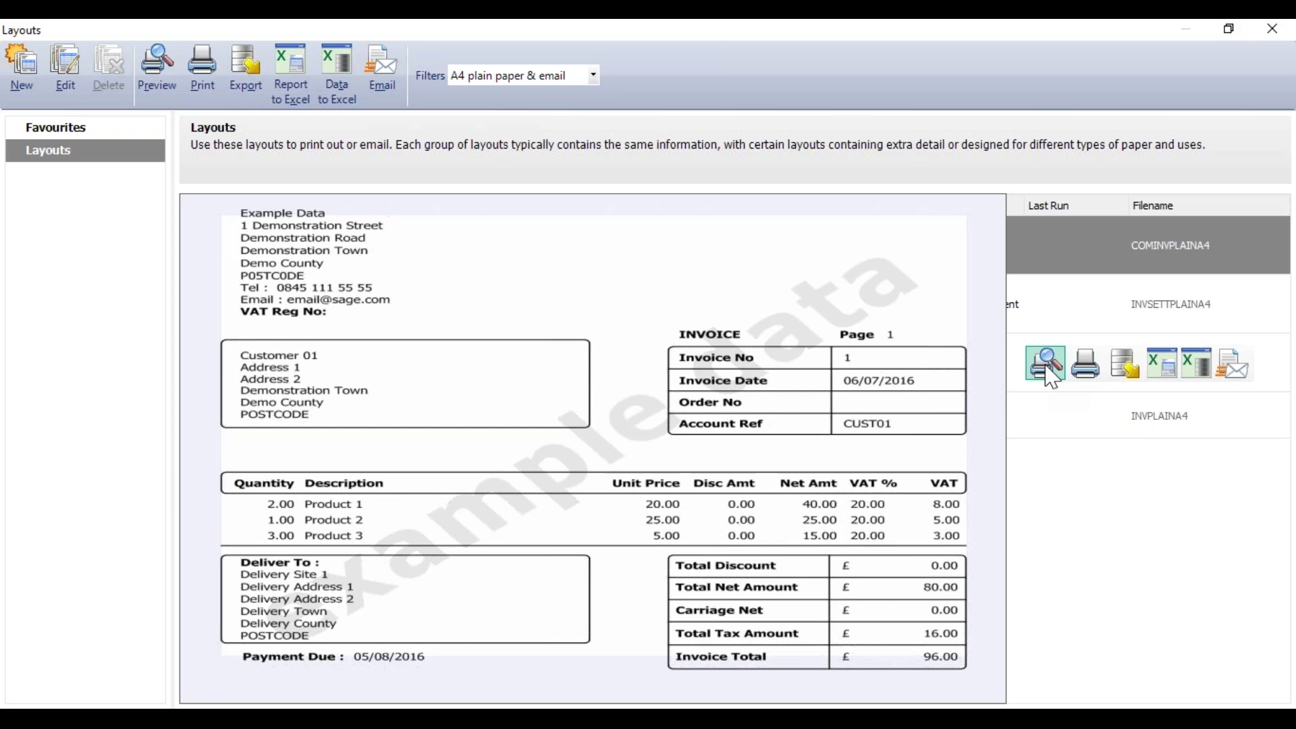
{"action": "mouse_move", "coordinate": [1046, 424]}
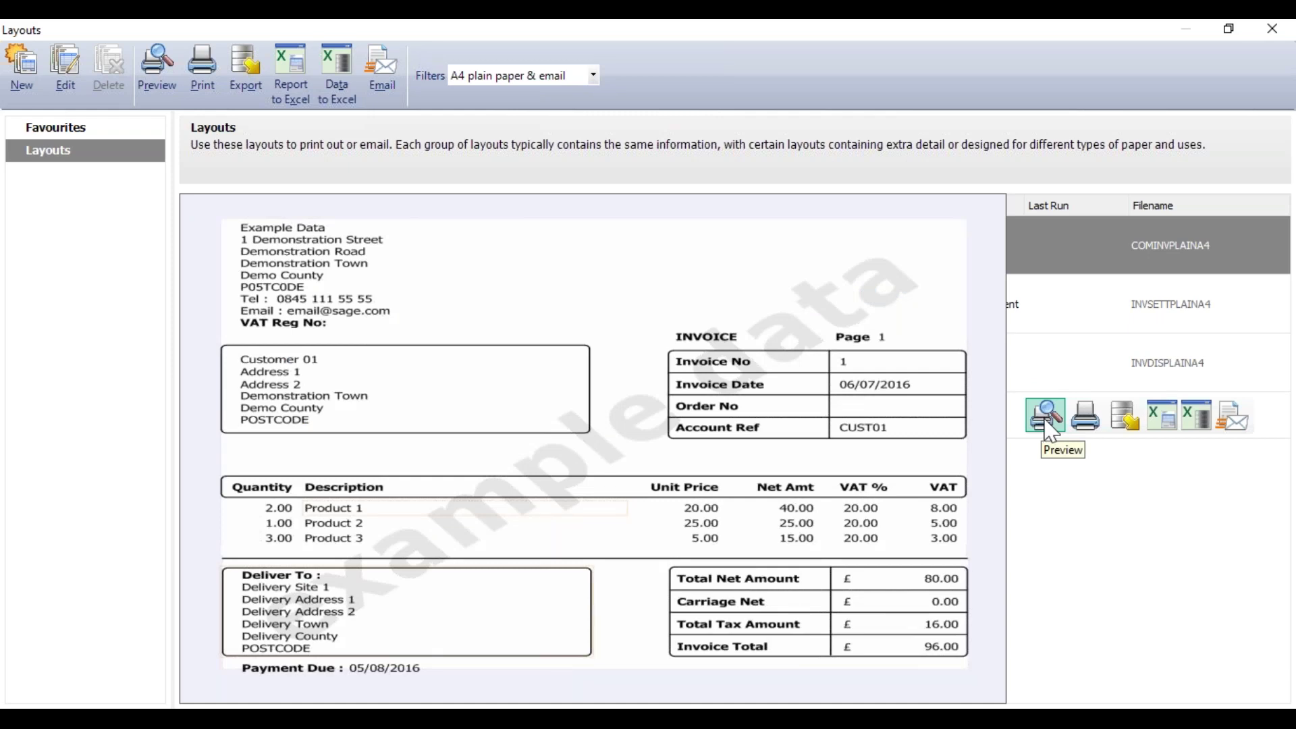
{"action": "mouse_move", "coordinate": [1045, 318]}
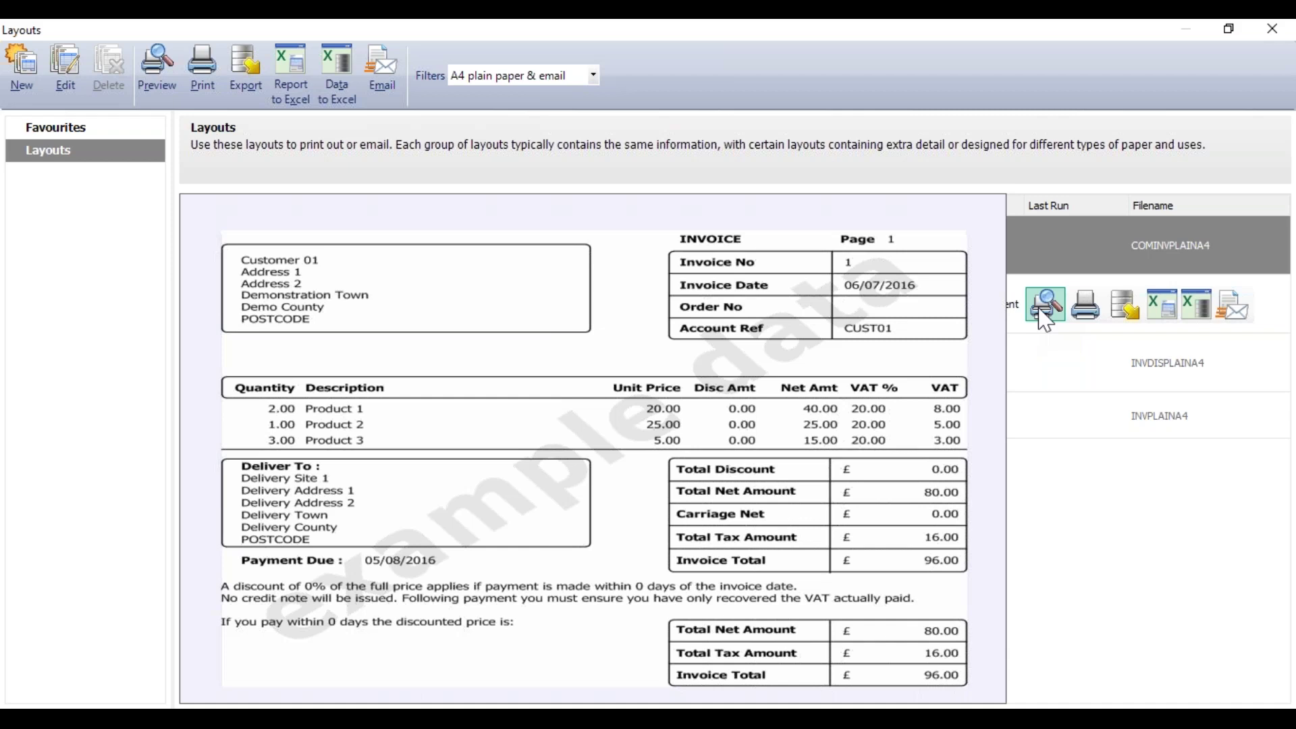
{"action": "mouse_move", "coordinate": [1048, 259]}
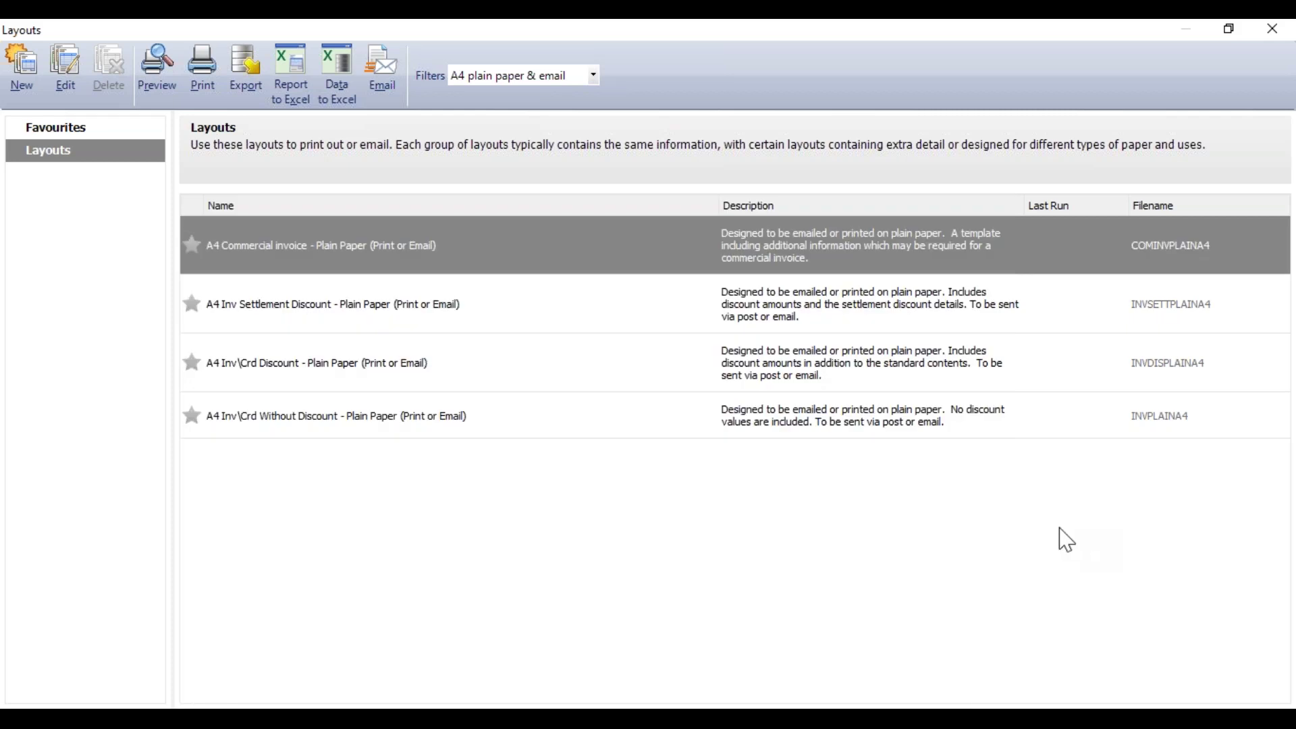
Open the A4 Inv\Crd Without Discount - Plain Paper layout (INVPLAINA4) in Report Designer
{"action": "left_click", "coordinate": [489, 428]}
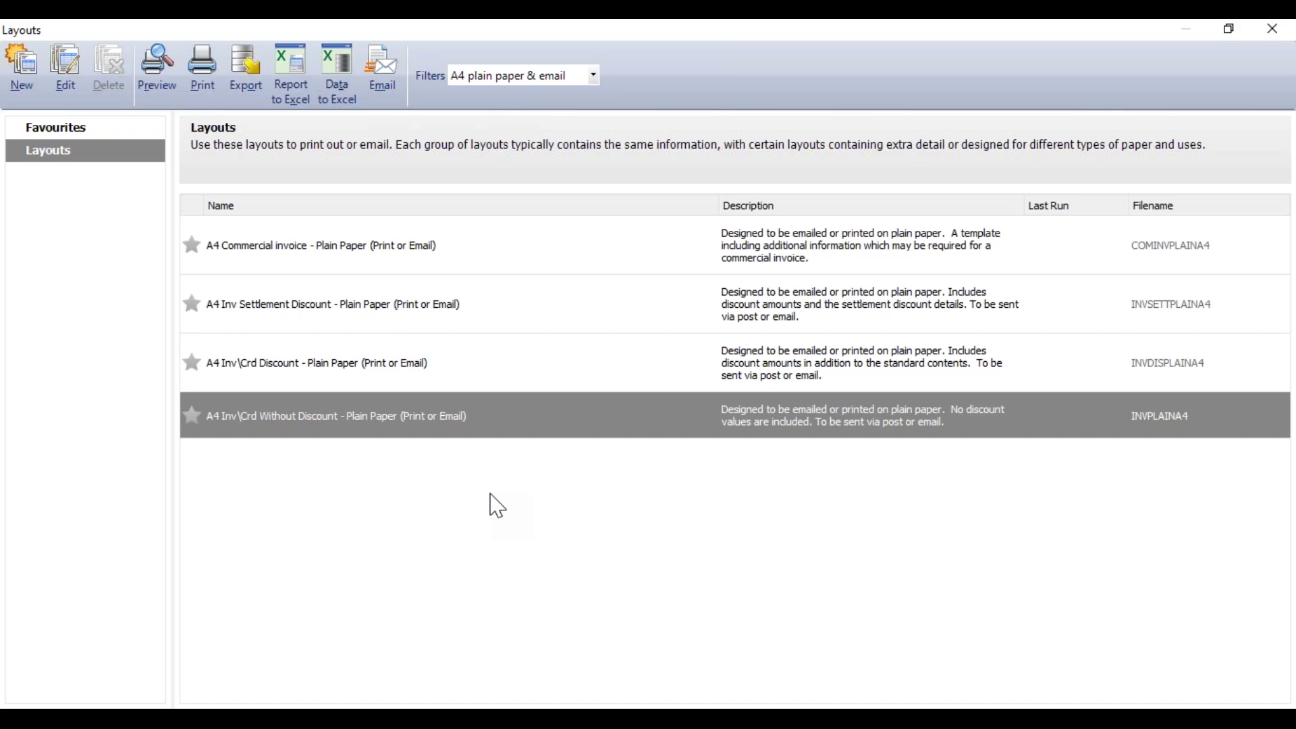
{"action": "mouse_move", "coordinate": [480, 430]}
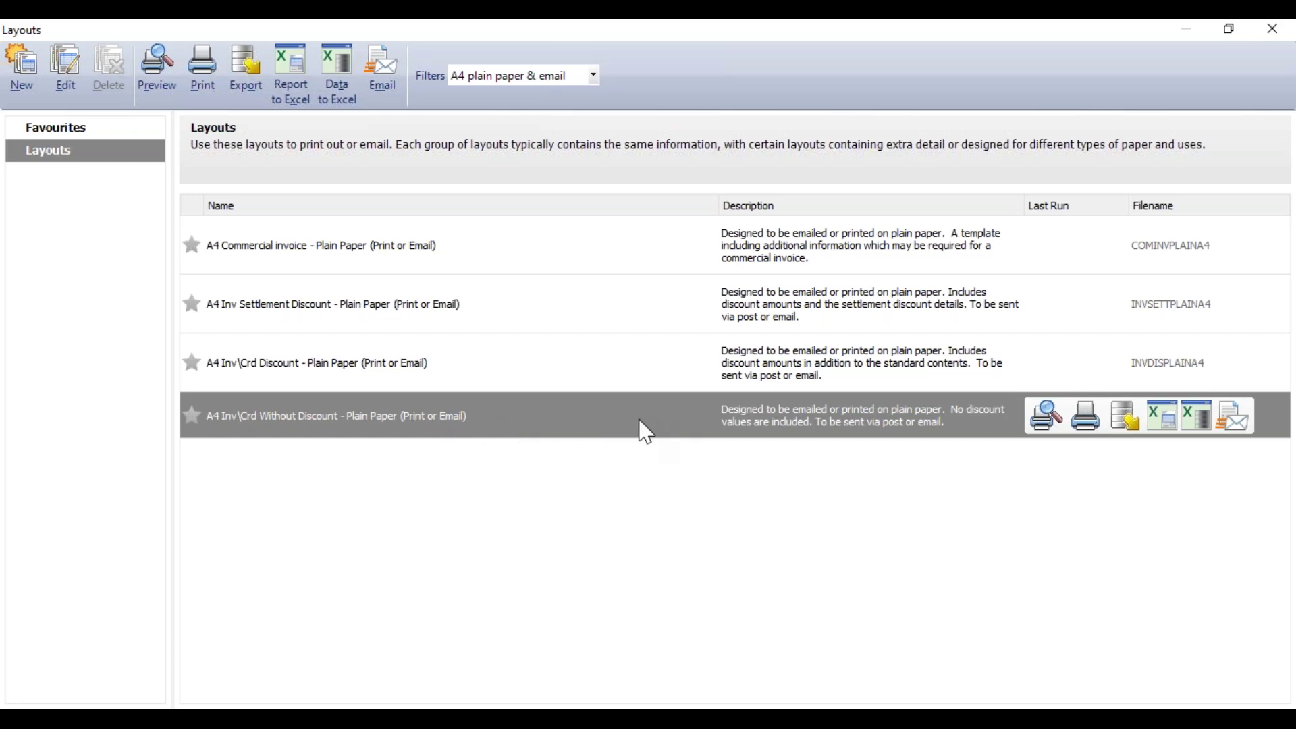
{"action": "left_click", "coordinate": [70, 80]}
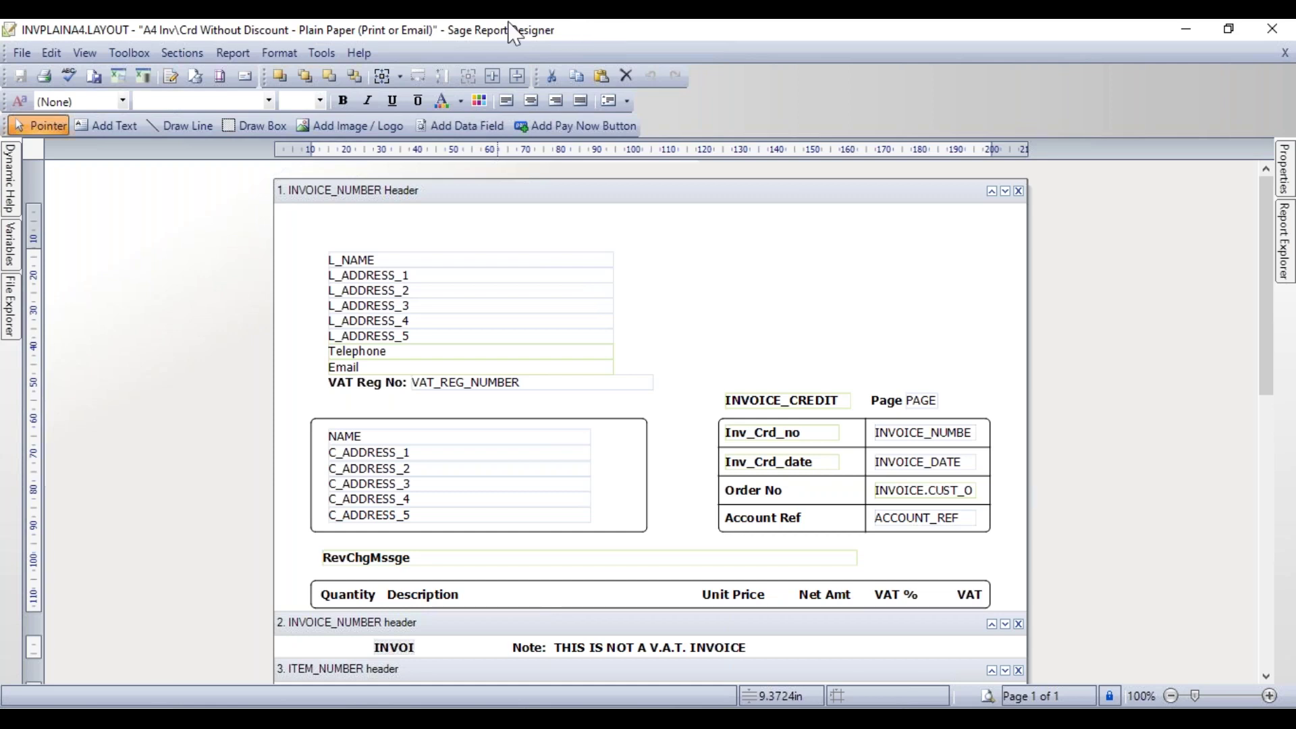
Change the Report Name in Report Properties to 'Tina's Invoice', leaving the description unchanged
{"action": "left_click", "coordinate": [226, 56]}
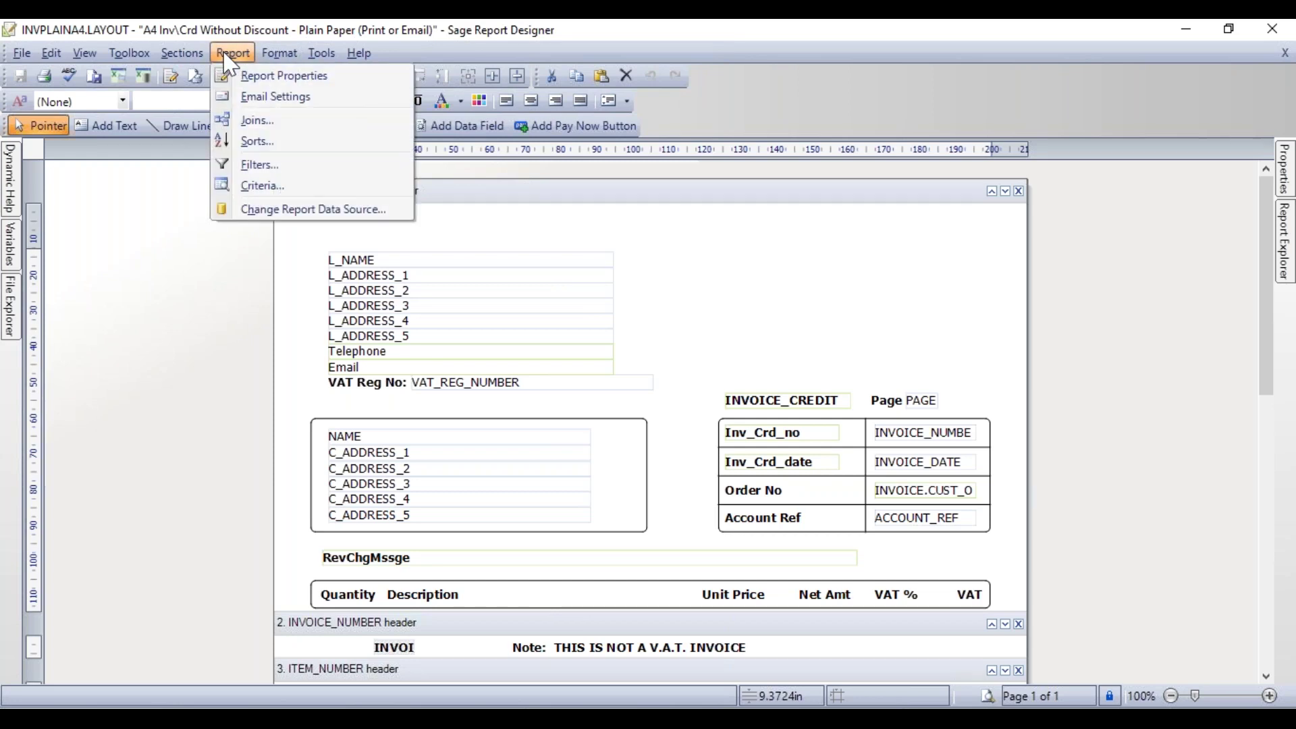
{"action": "left_click", "coordinate": [284, 78]}
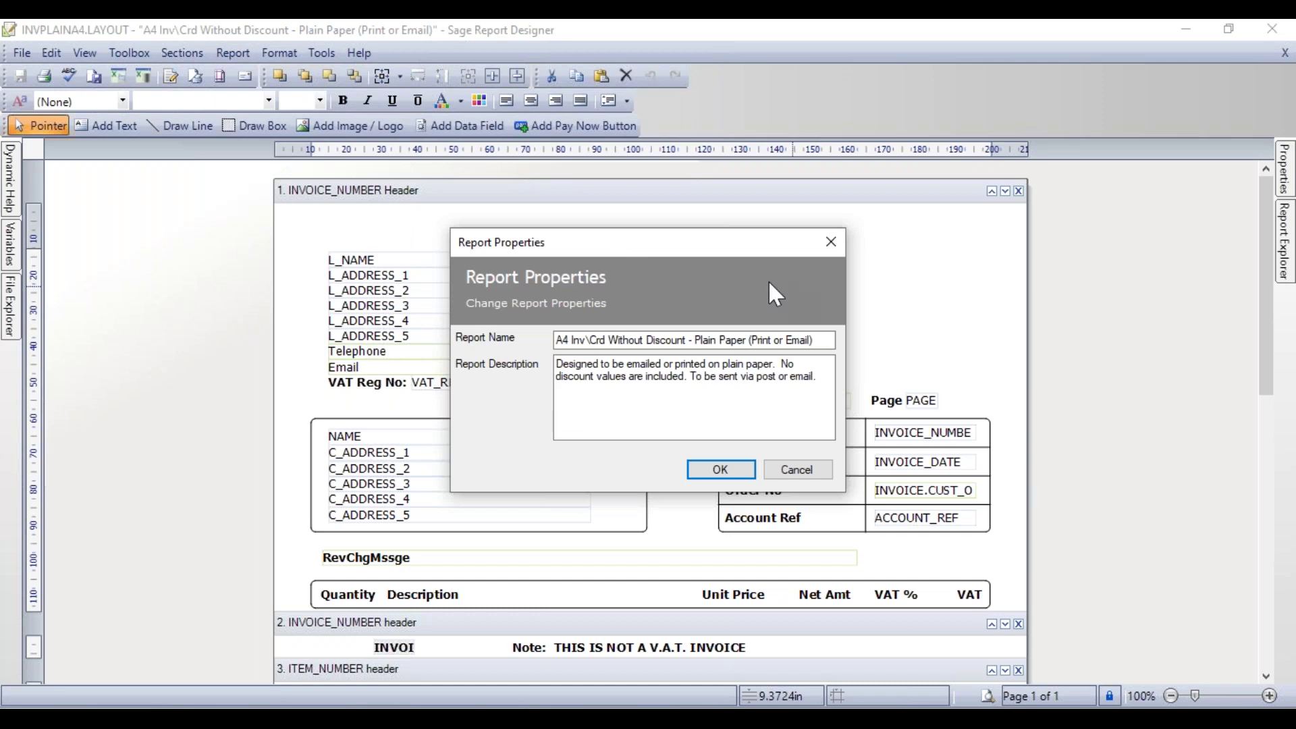
{"action": "left_click_drag", "start_coordinate": [825, 339], "coordinate": [490, 332]}
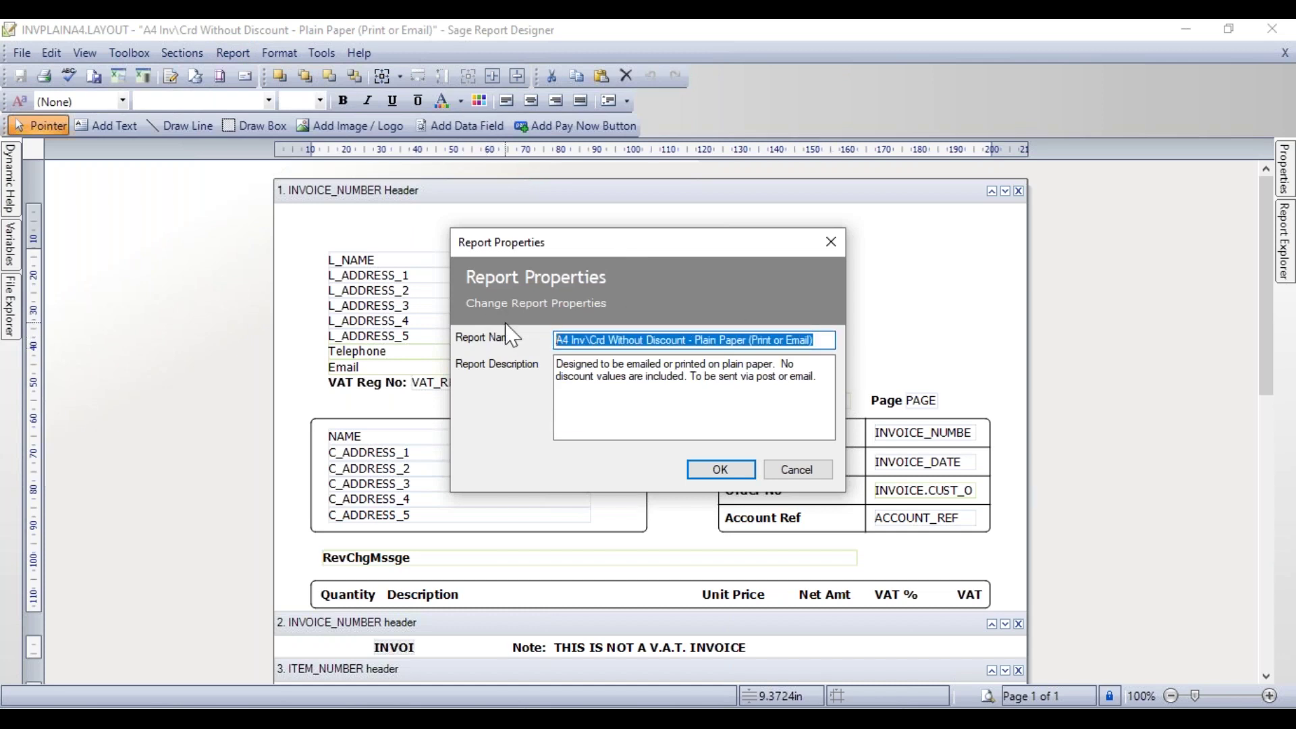
{"action": "key", "text": "Delete"}
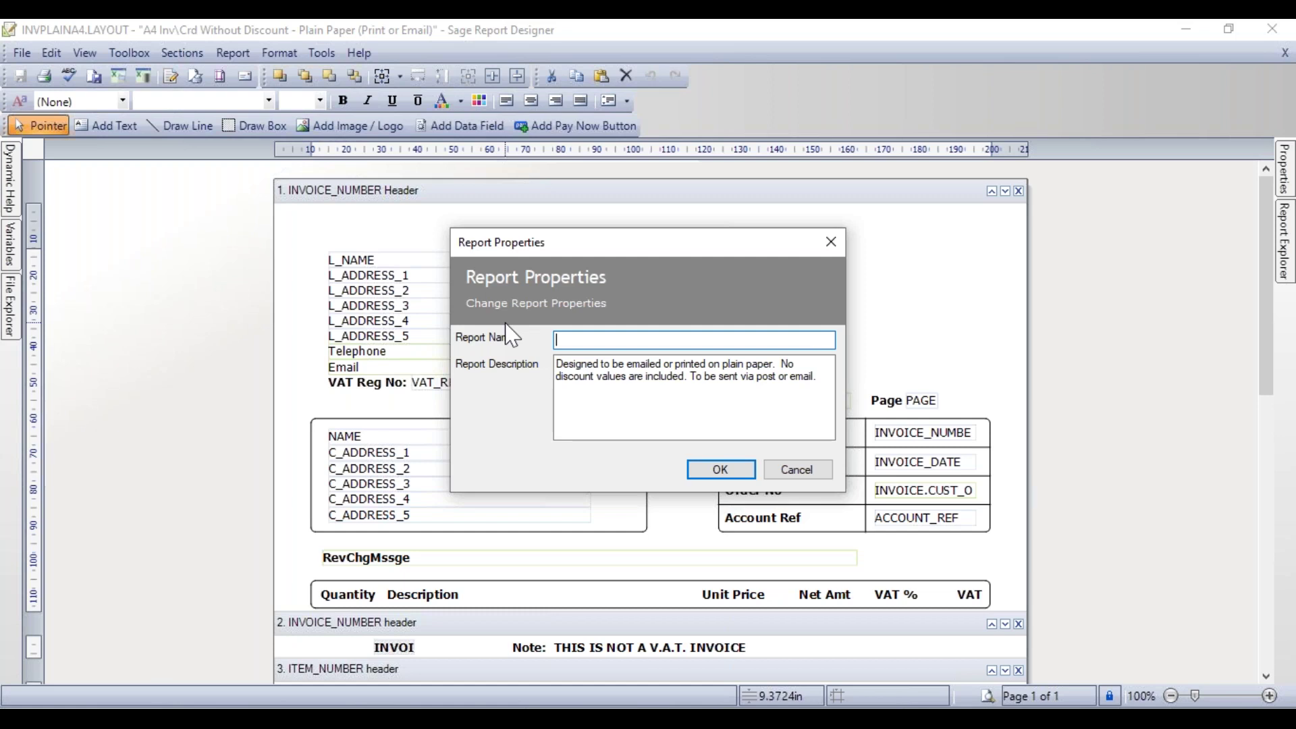
{"action": "type", "text": "Tina's Invoice"}
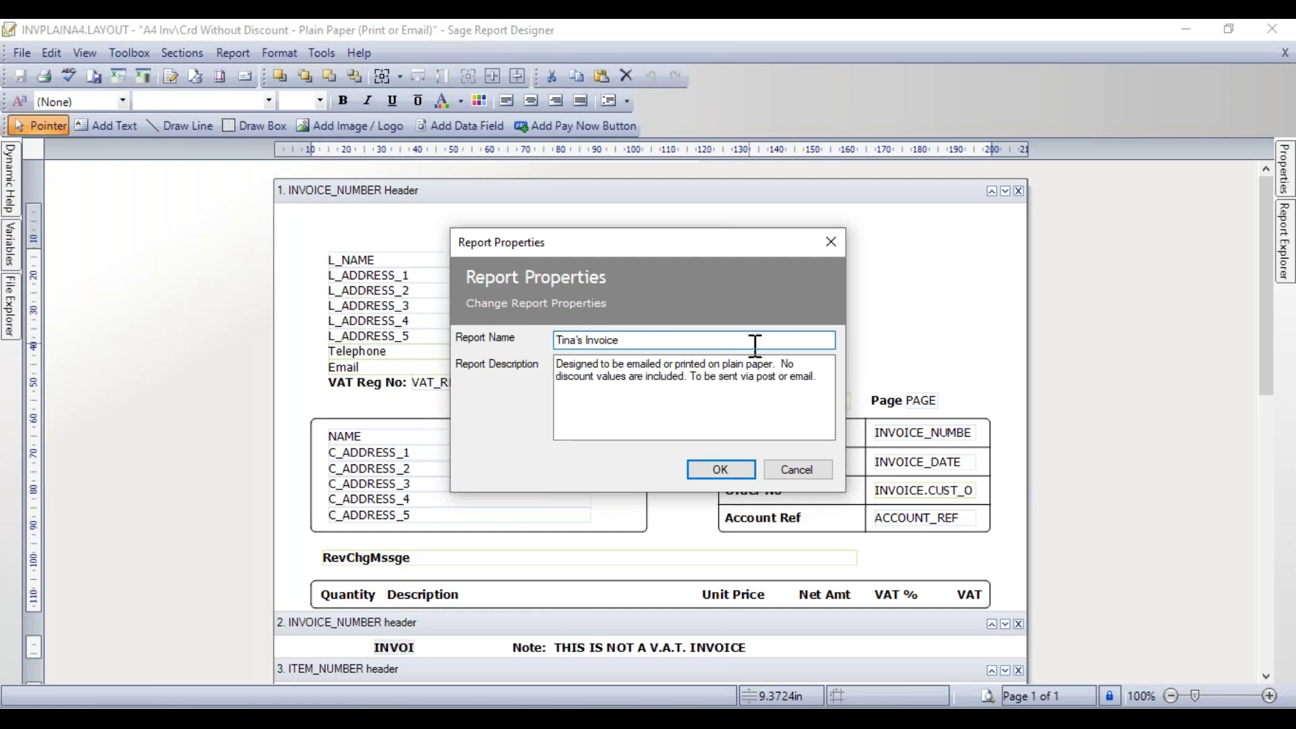
{"action": "left_click_drag", "start_coordinate": [828, 378], "coordinate": [537, 369]}
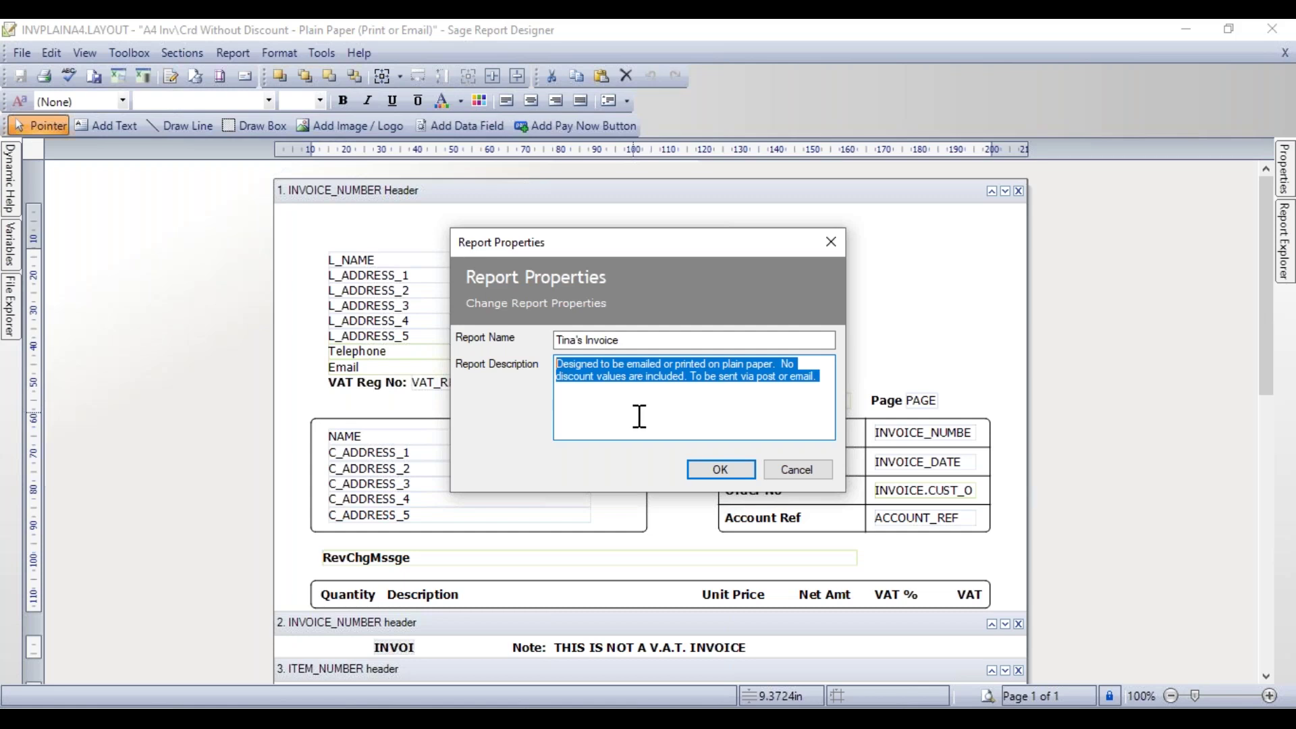
{"action": "left_click", "coordinate": [730, 475]}
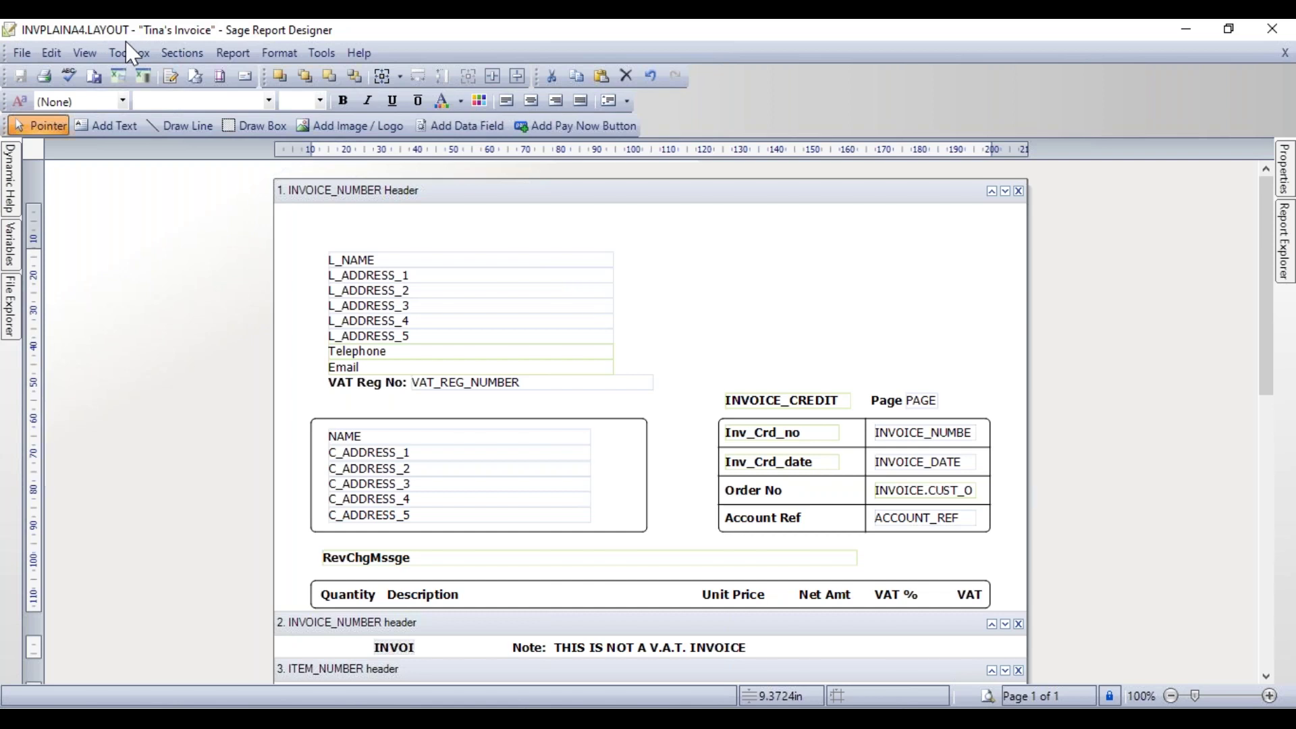
Start a Save As of the Tina's Invoice layout from the File menu
{"action": "left_click", "coordinate": [21, 54]}
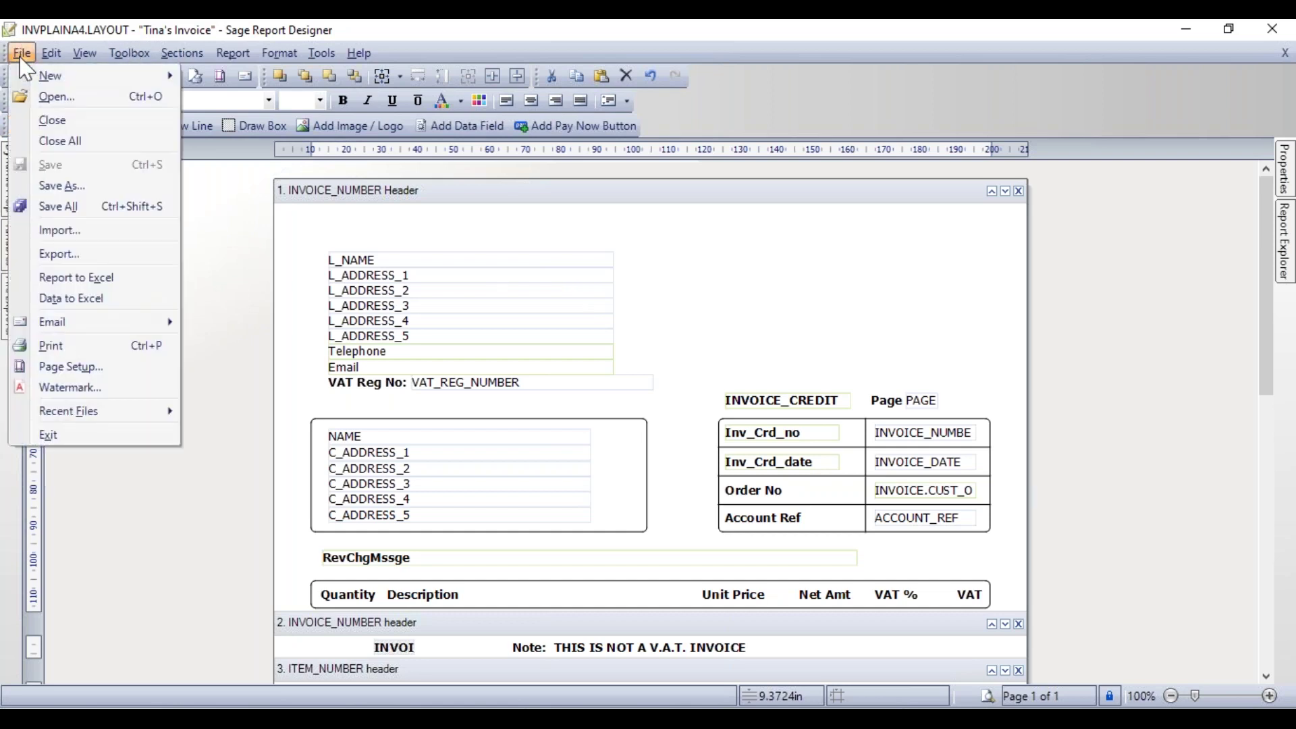
{"action": "left_click", "coordinate": [112, 193]}
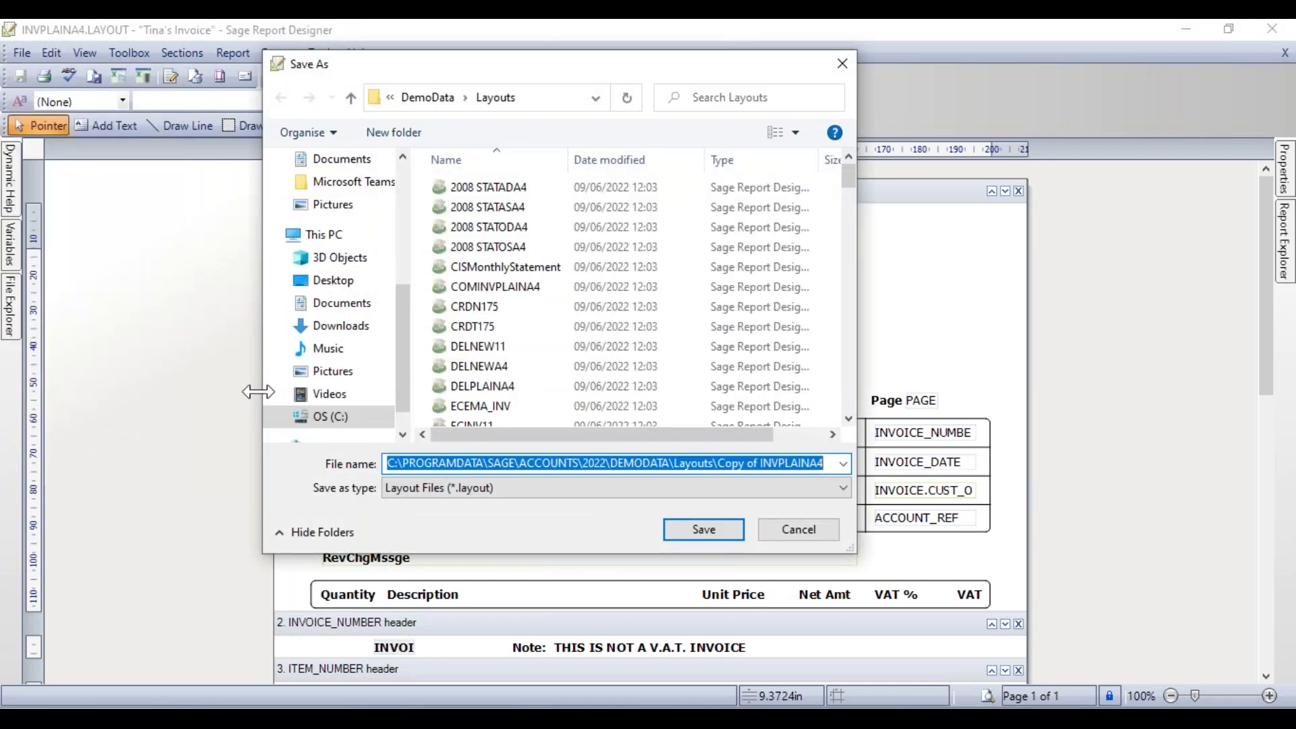
Save the layout as Copy of INVPLAINA4 in the DemoData\Layouts folder
{"action": "left_click_drag", "start_coordinate": [713, 466], "coordinate": [378, 485]}
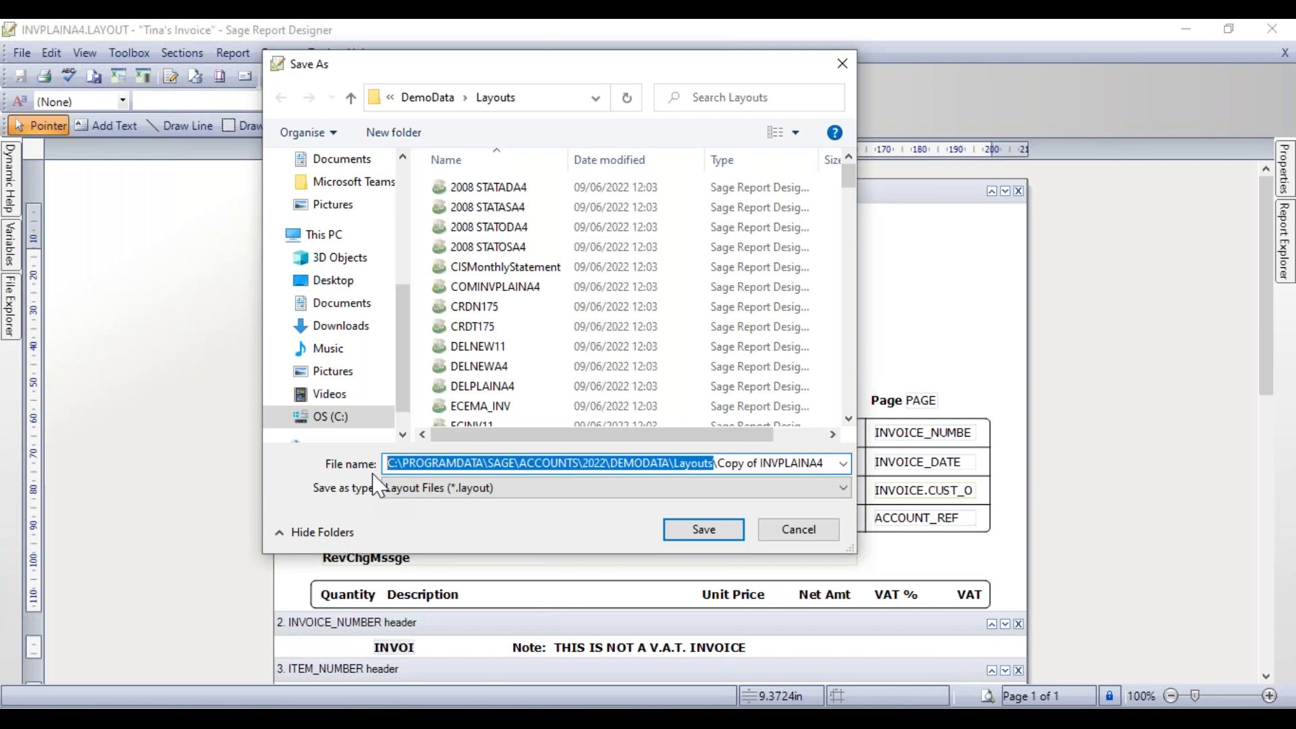
{"action": "left_click_drag", "start_coordinate": [834, 463], "coordinate": [717, 464]}
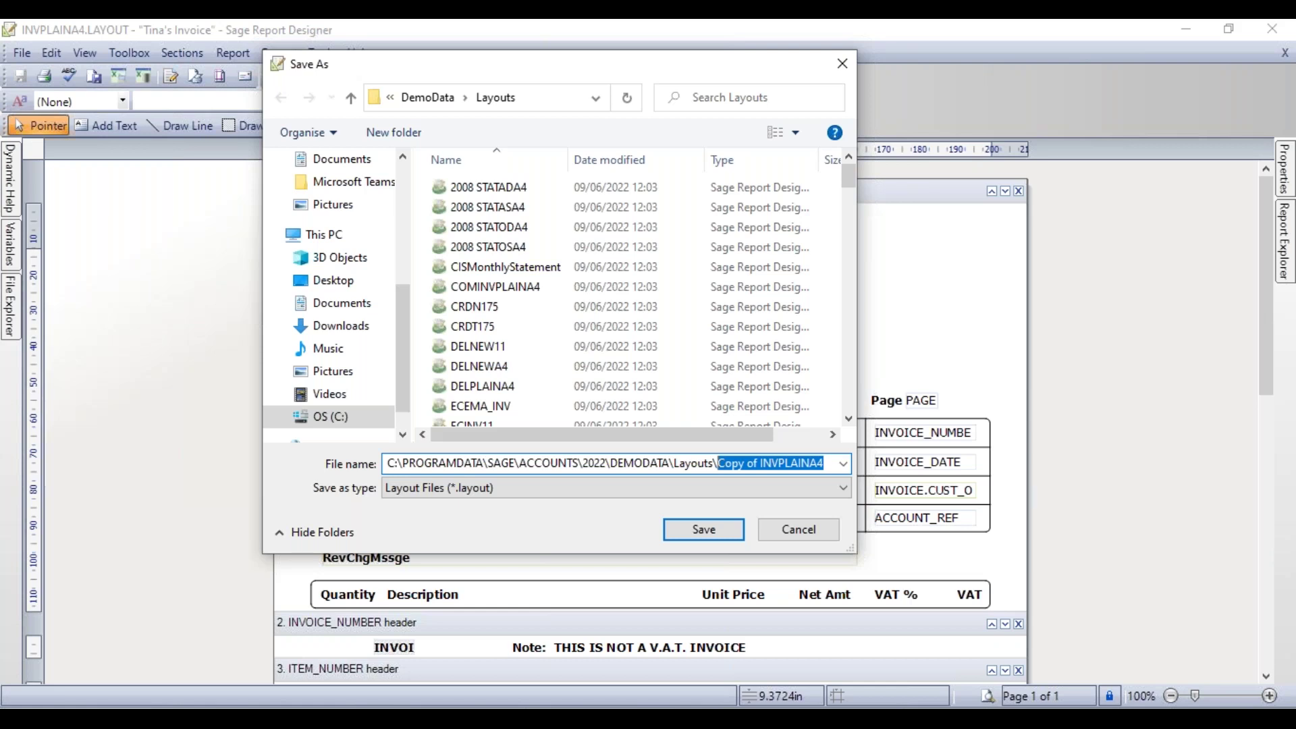
{"action": "left_click", "coordinate": [704, 529]}
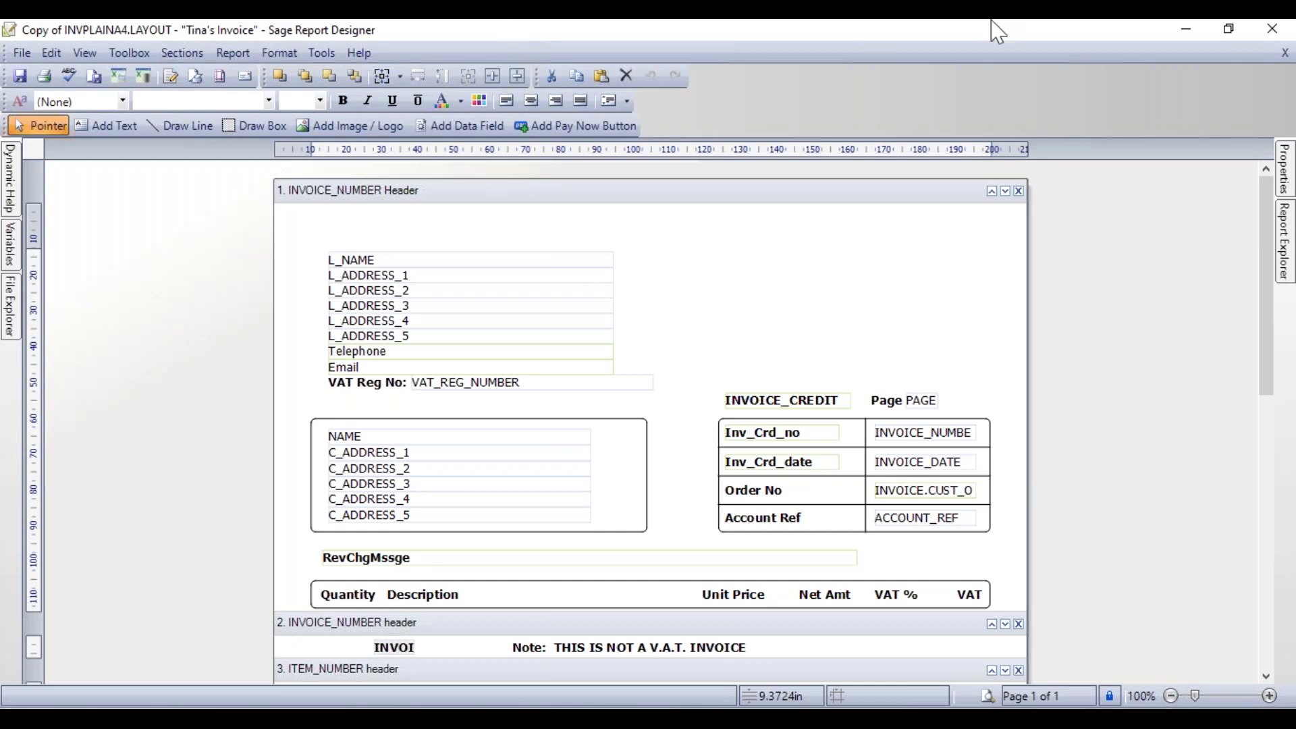
Close Report Designer and mark the Tina's Invoice layout as a favourite
{"action": "left_click", "coordinate": [1277, 29]}
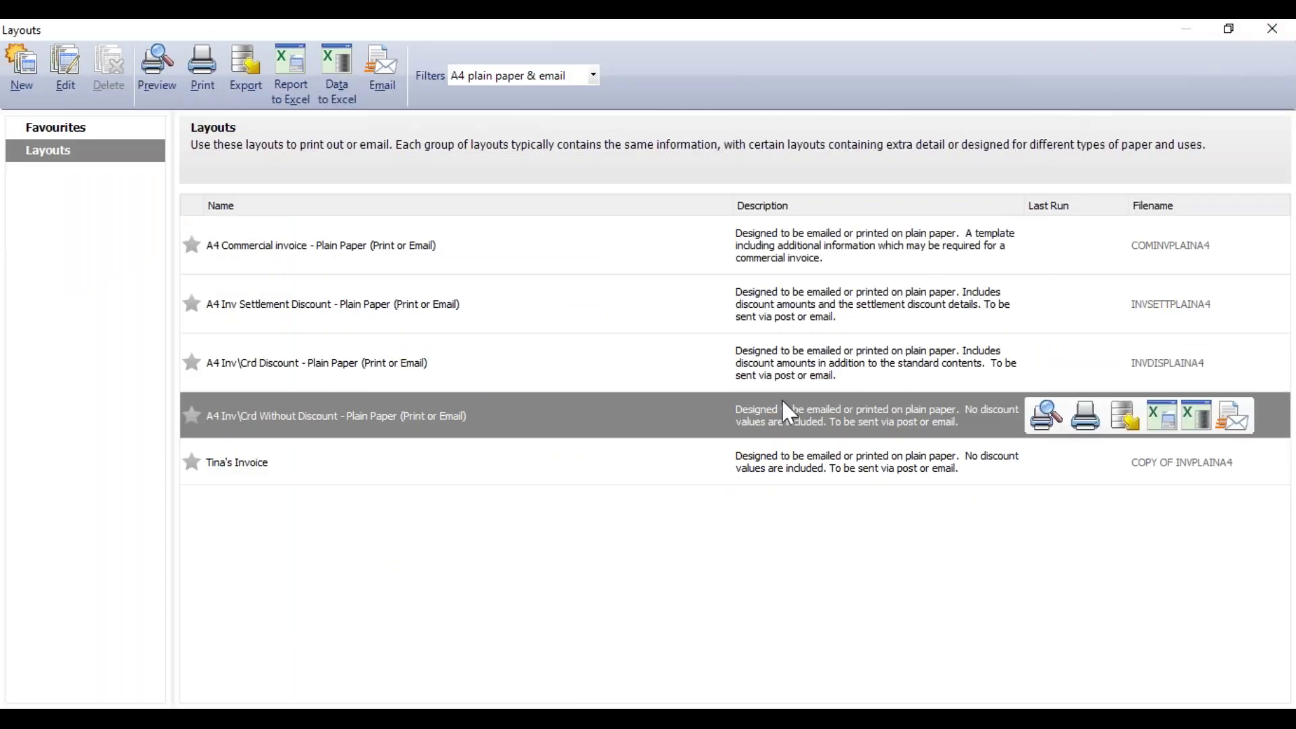
{"action": "left_click", "coordinate": [299, 475]}
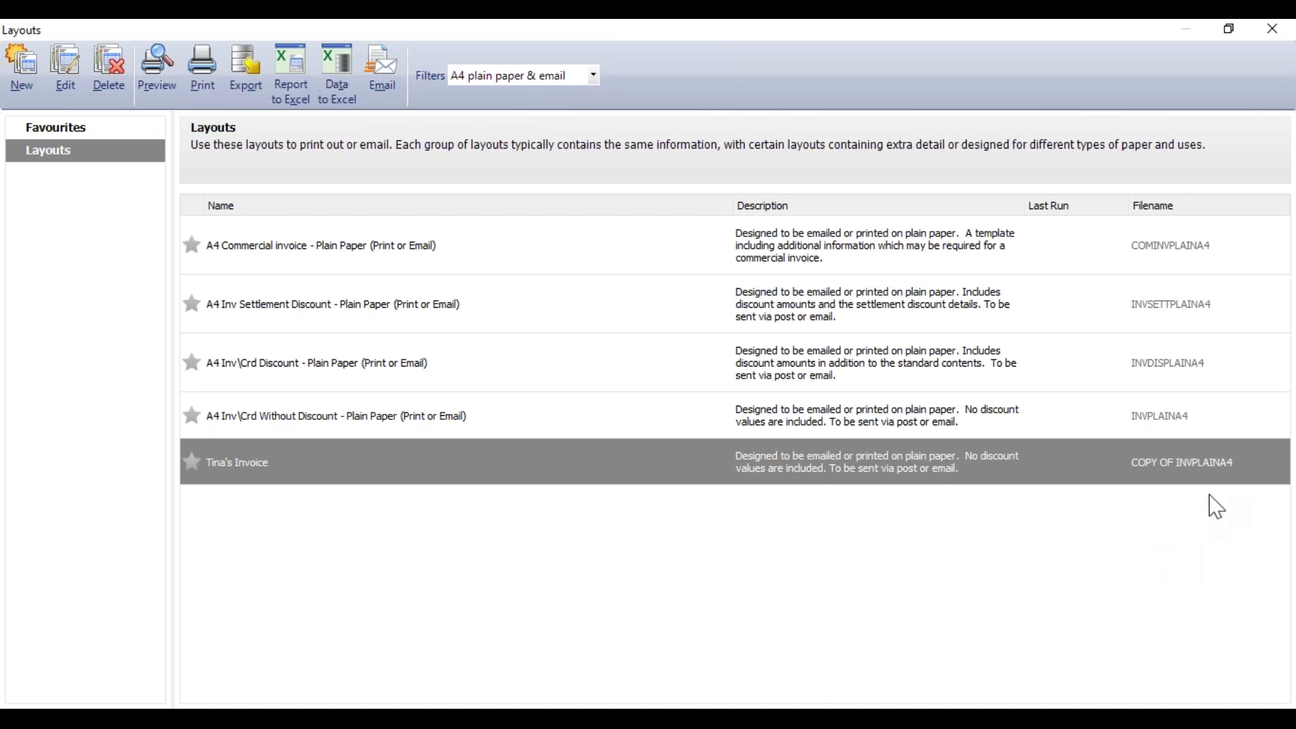
{"action": "mouse_move", "coordinate": [194, 484]}
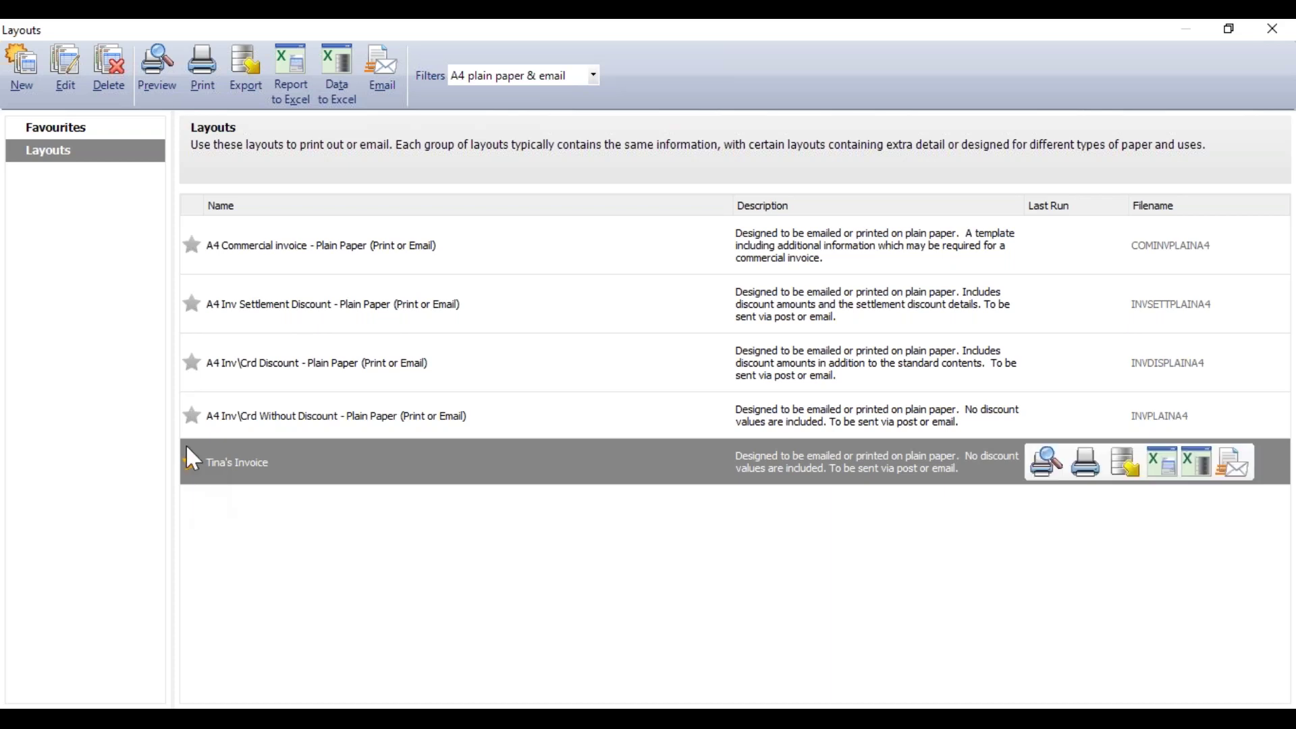
{"action": "left_click", "coordinate": [113, 138]}
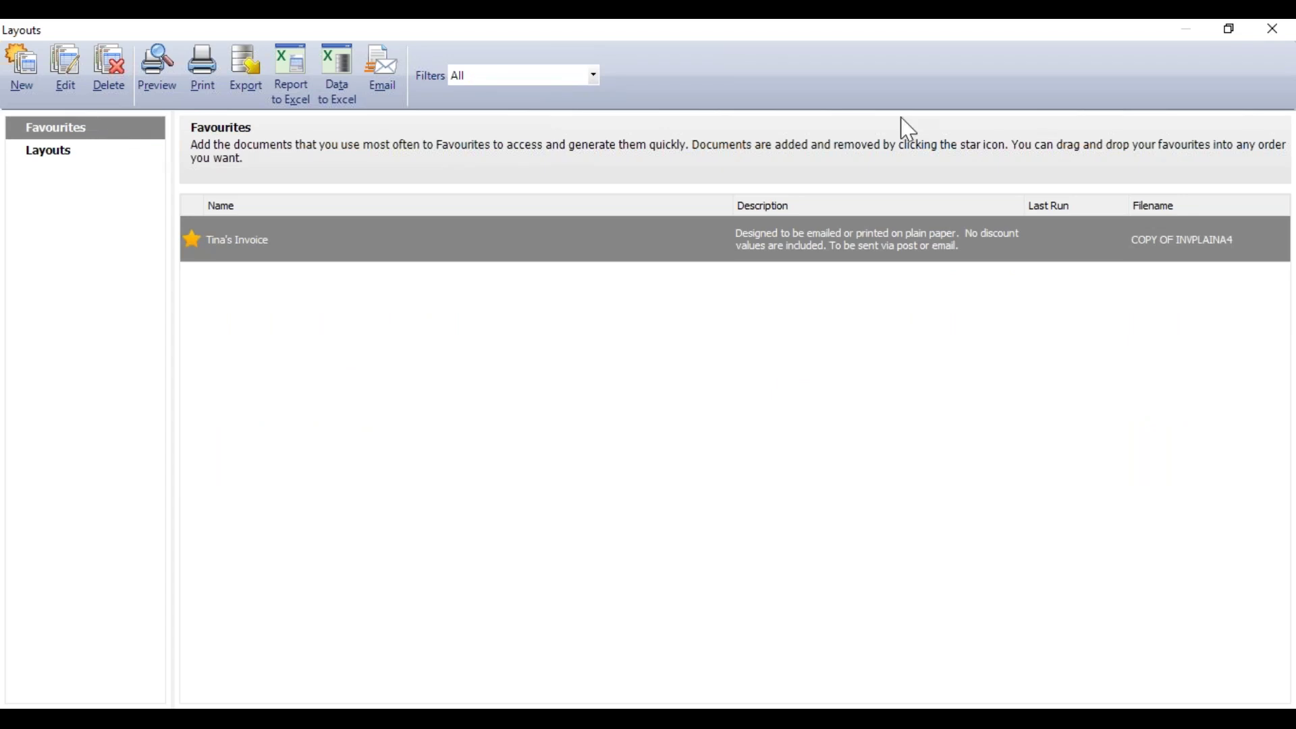
Reopen the Layouts window to confirm Tina's Invoice remains in Favourites
{"action": "left_click", "coordinate": [1284, 32]}
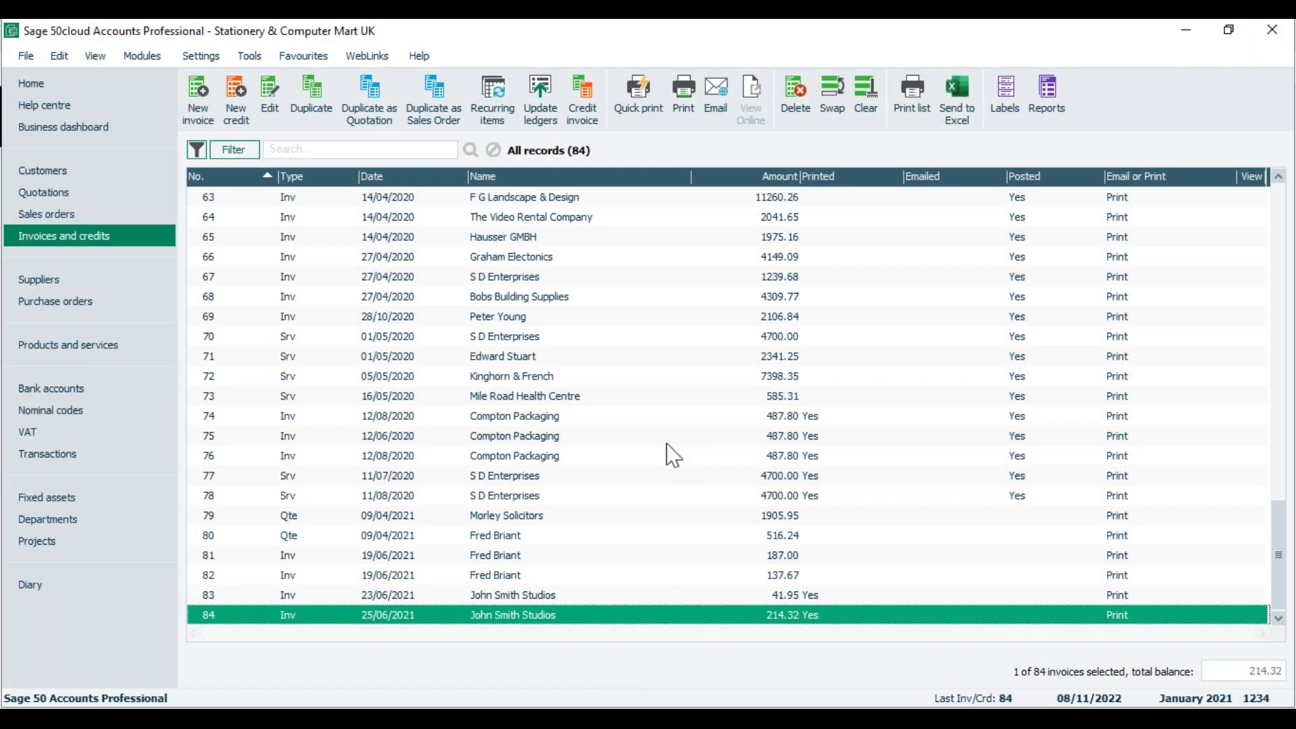
{"action": "left_click", "coordinate": [685, 118]}
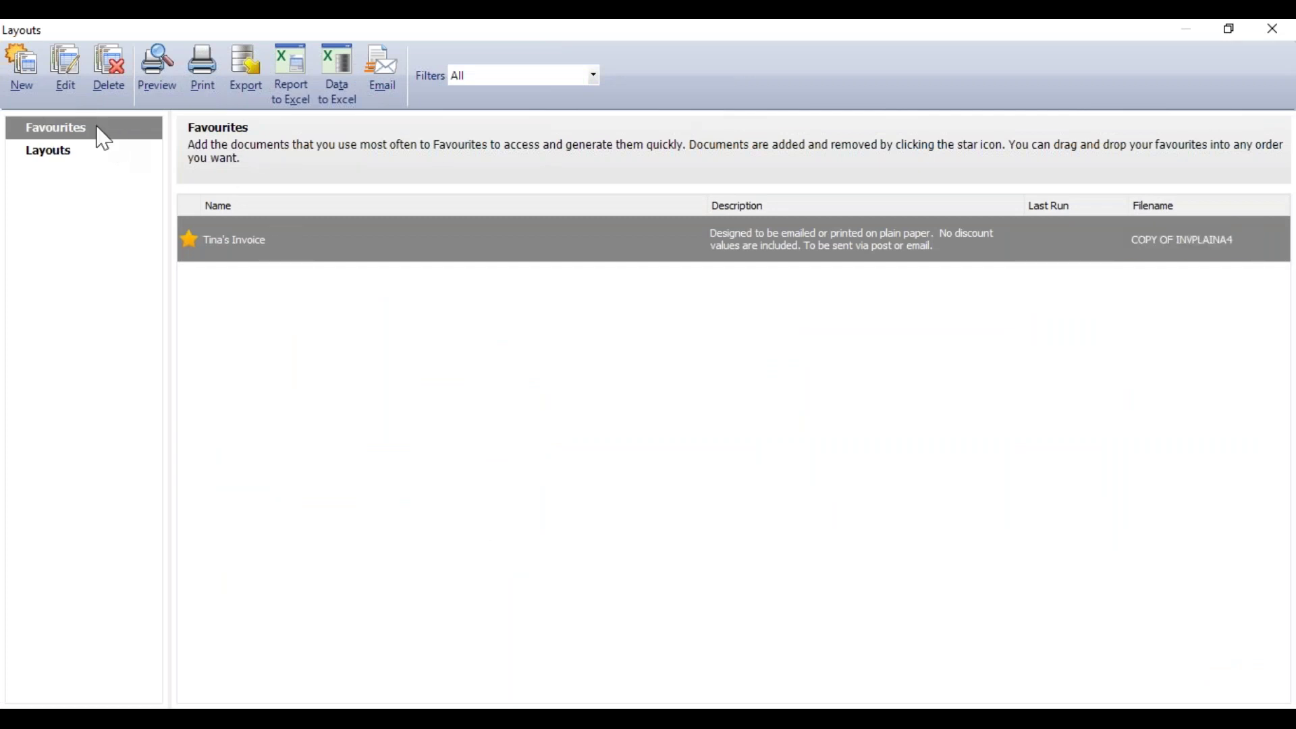
{"action": "mouse_move", "coordinate": [243, 232]}
Reopen Tina's Invoice in Report Designer and inspect the company, customer and invoice-reference header blocks
{"action": "left_click", "coordinate": [70, 75]}
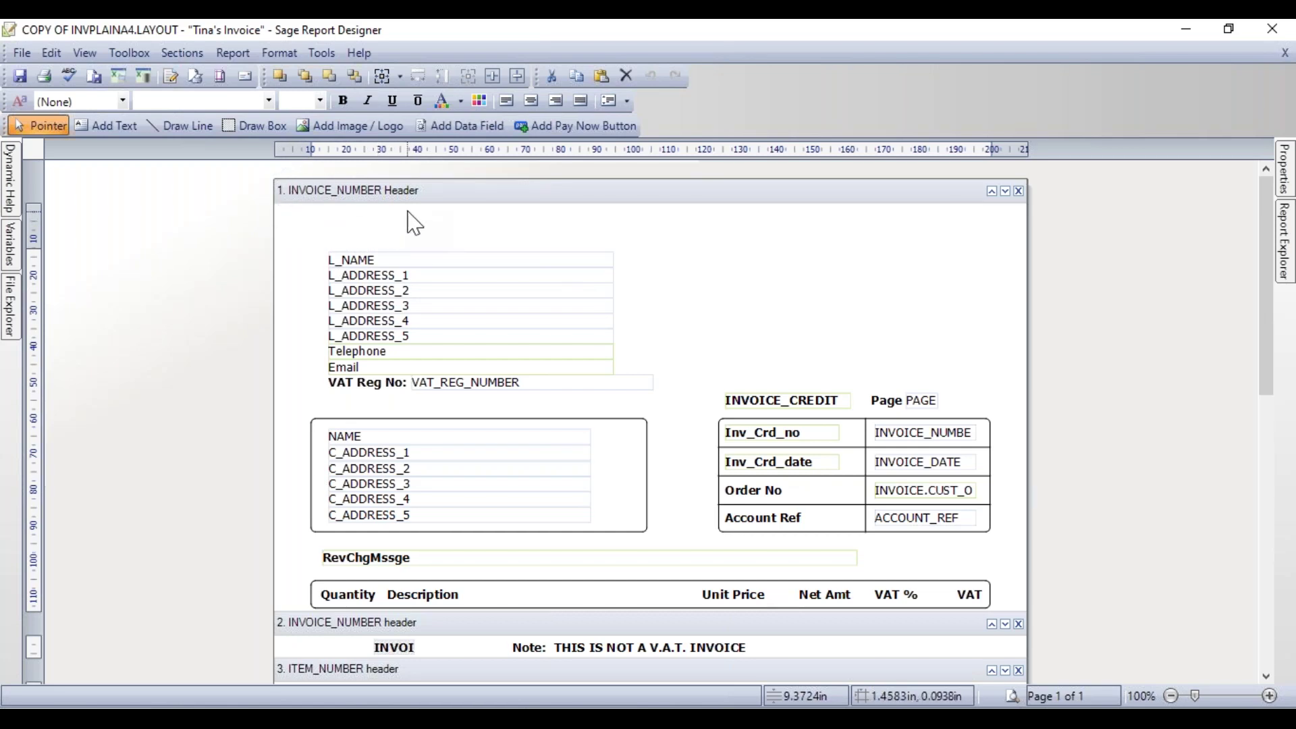
{"action": "left_click_drag", "start_coordinate": [307, 240], "coordinate": [694, 408]}
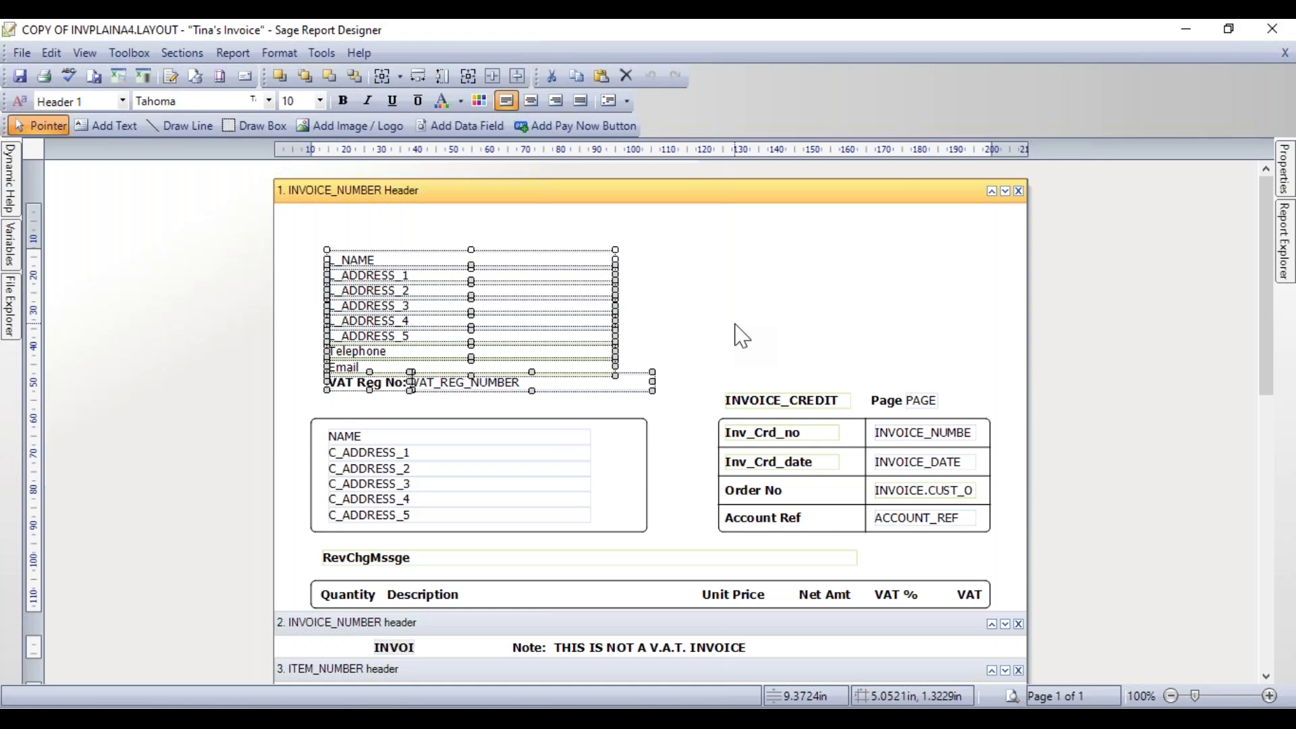
{"action": "left_click_drag", "start_coordinate": [286, 408], "coordinate": [686, 548]}
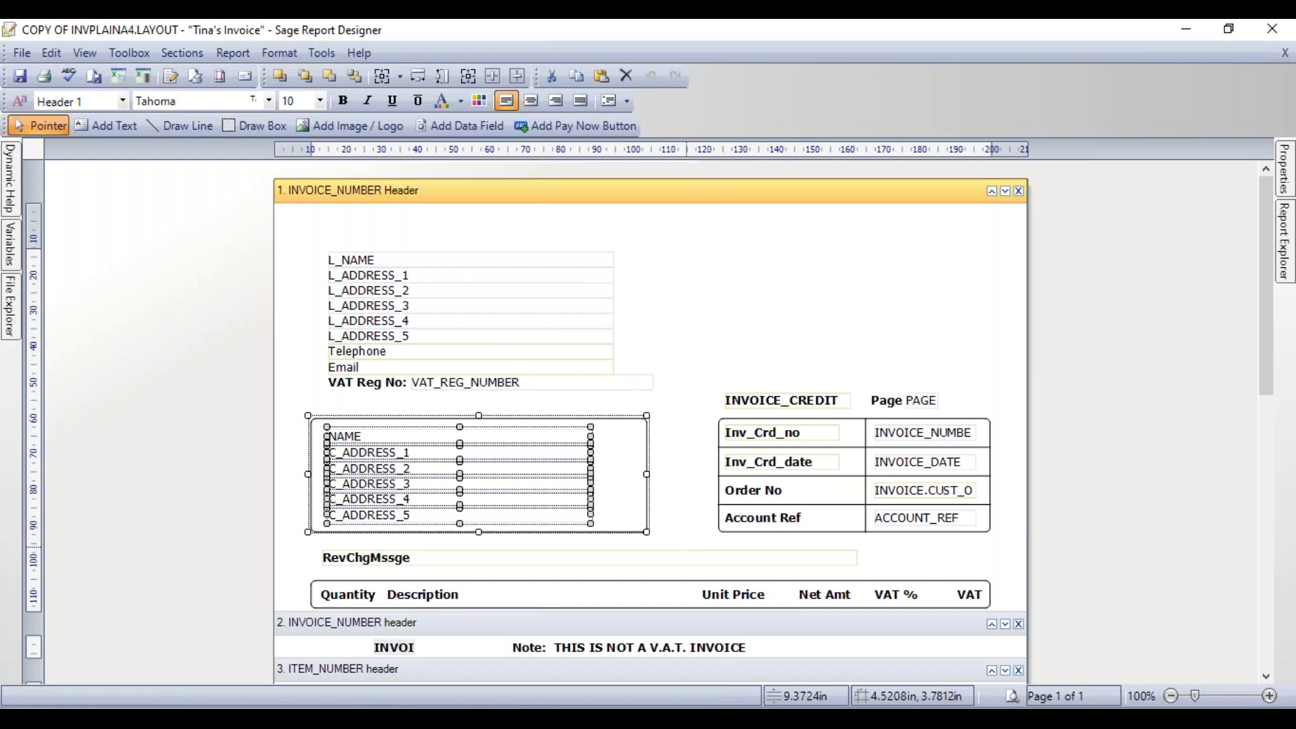
{"action": "left_click_drag", "start_coordinate": [701, 366], "coordinate": [1007, 540]}
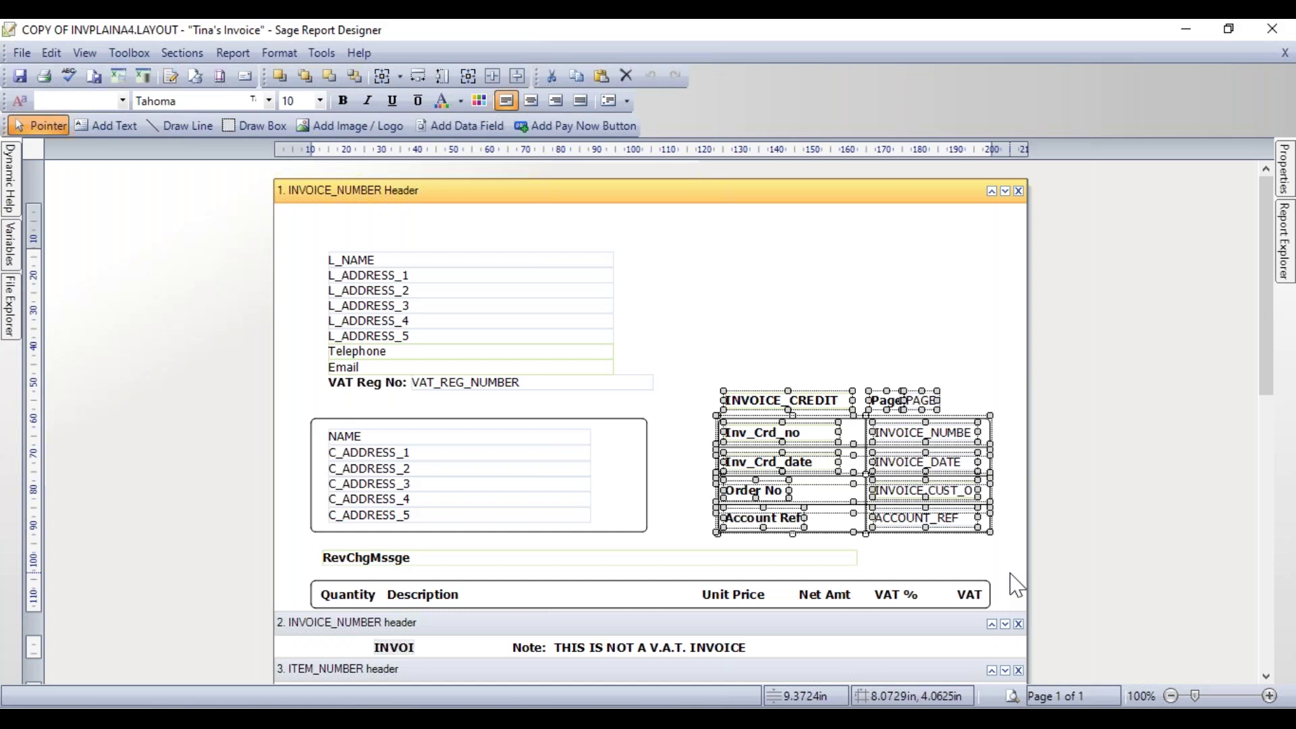
{"action": "left_click", "coordinate": [881, 291]}
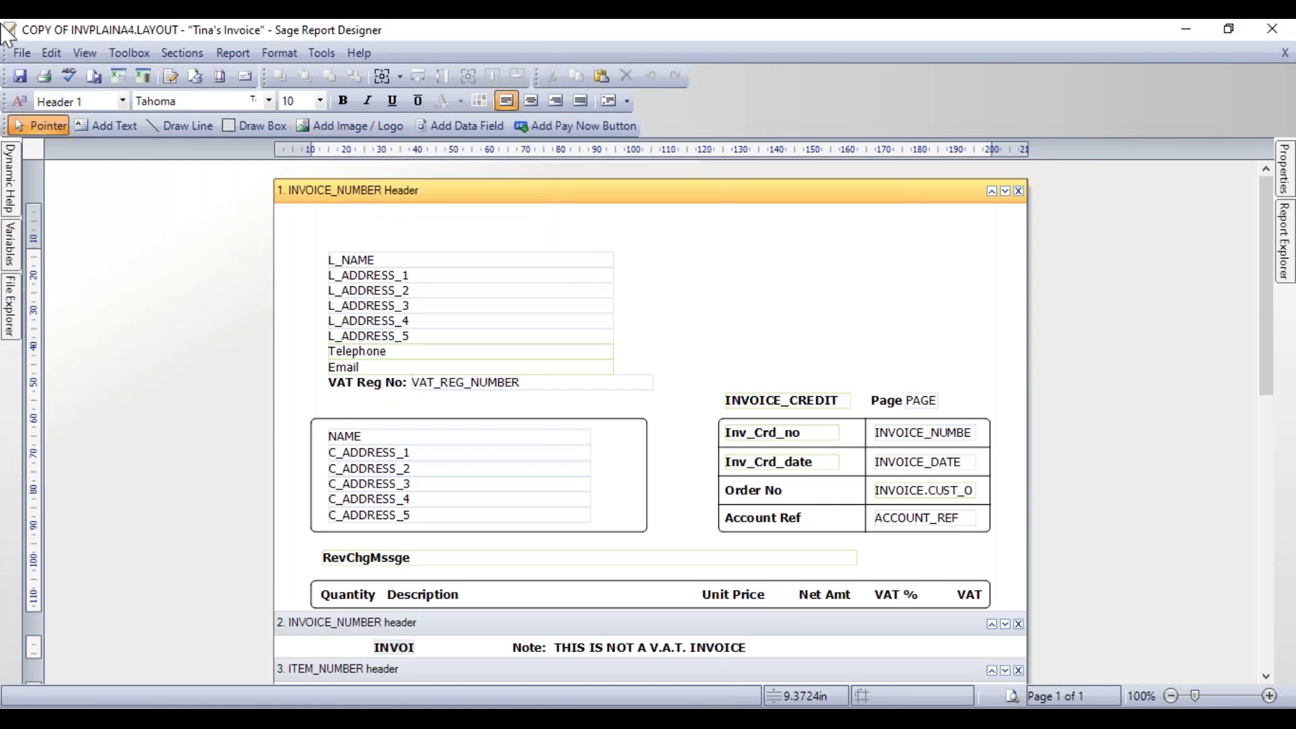
Draw an image area at the header's top right, sourcing it from 'Browse my PC or network for an image'
{"action": "left_click", "coordinate": [145, 58]}
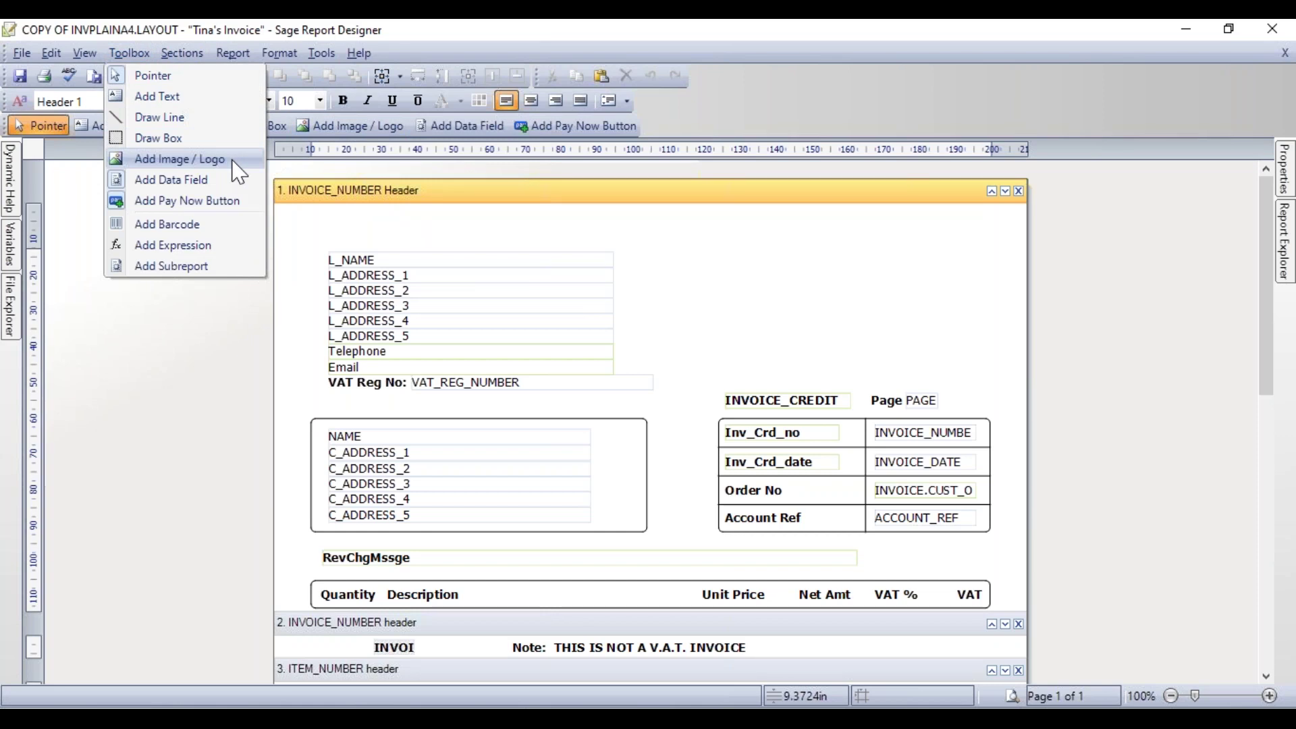
{"action": "left_click", "coordinate": [735, 304]}
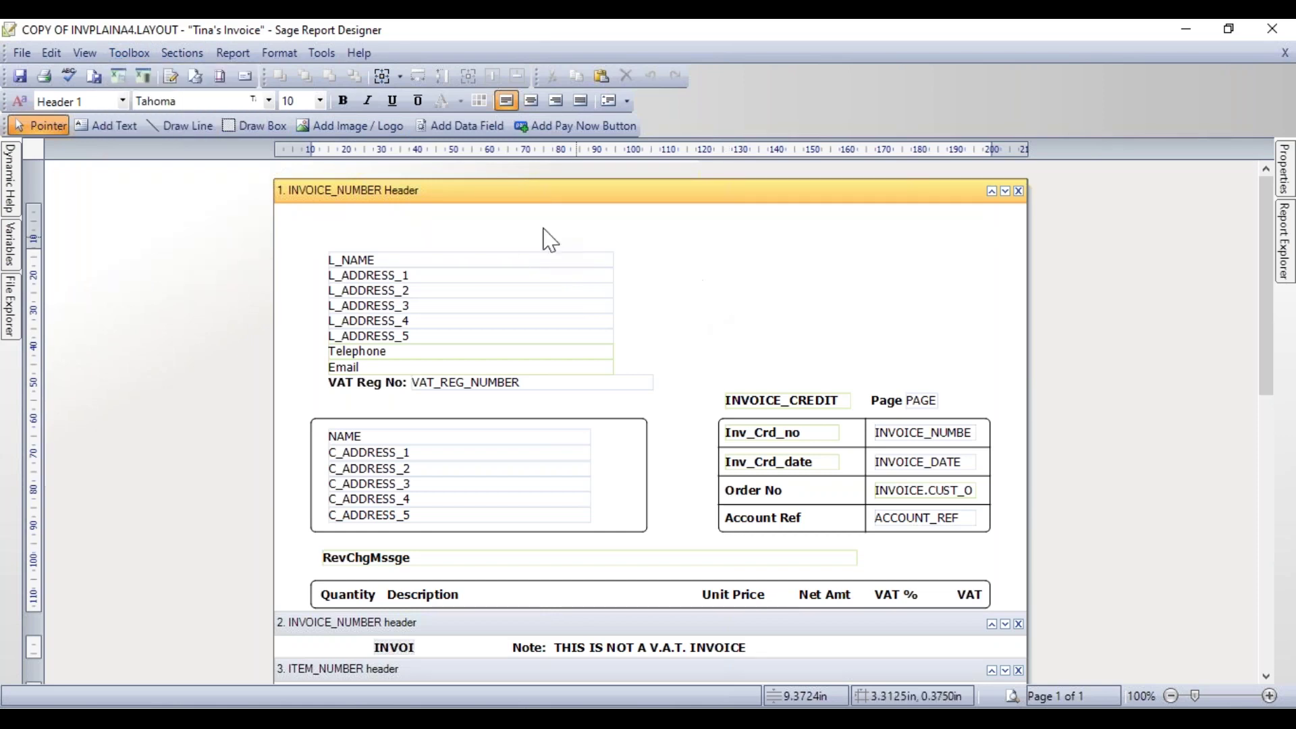
{"action": "left_click", "coordinate": [358, 126]}
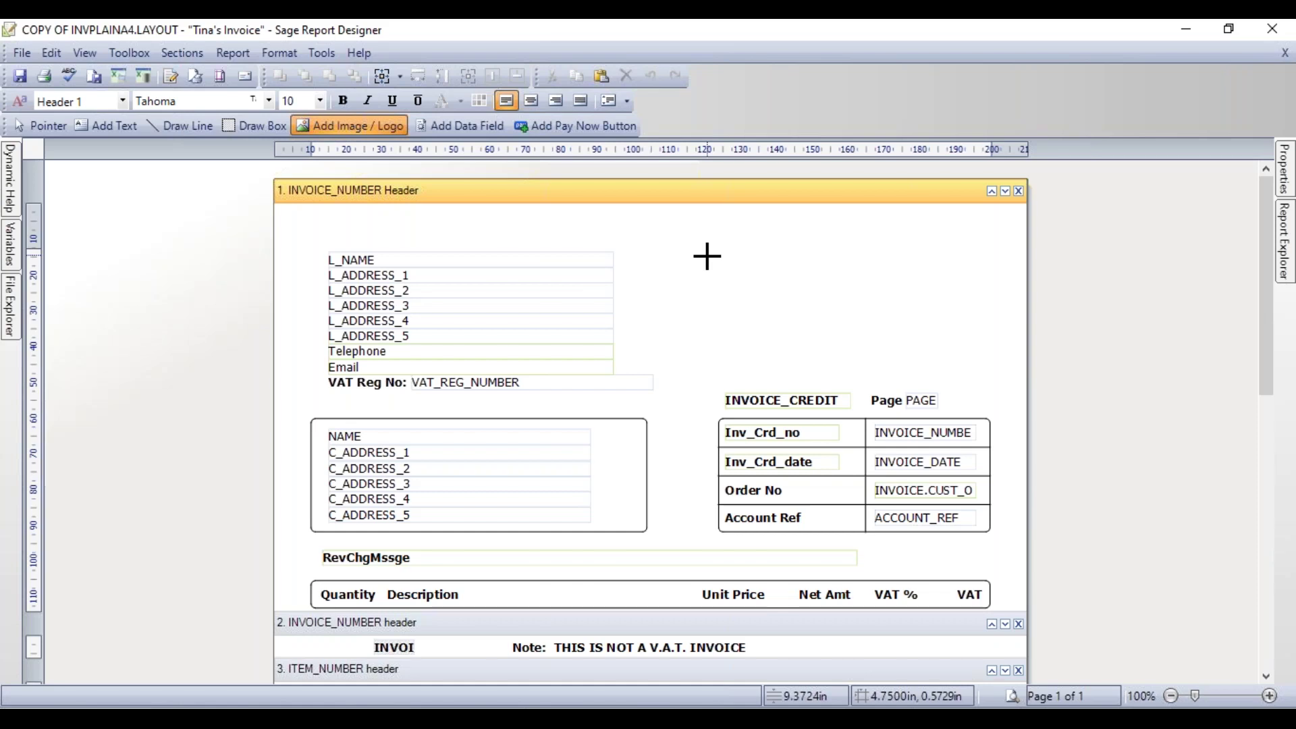
{"action": "left_click_drag", "start_coordinate": [718, 250], "coordinate": [970, 366]}
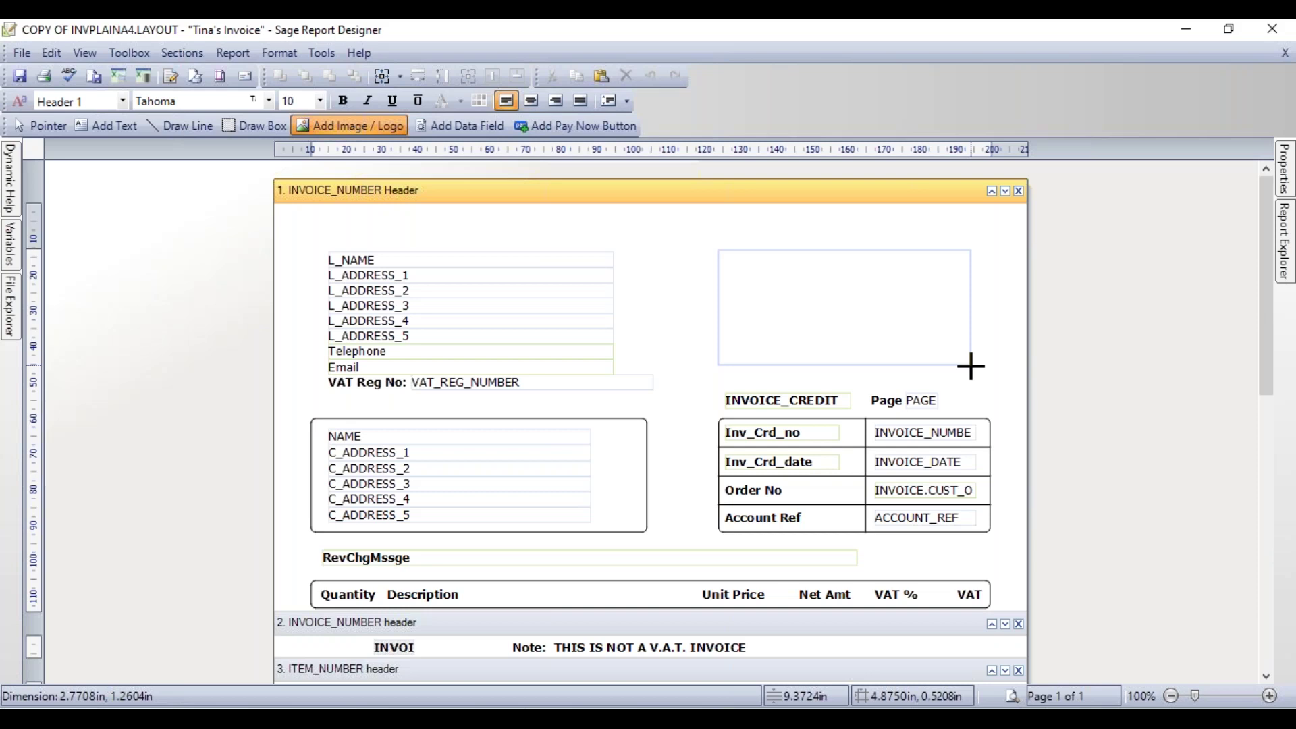
{"action": "left_click_drag", "start_coordinate": [970, 367], "coordinate": [971, 366]}
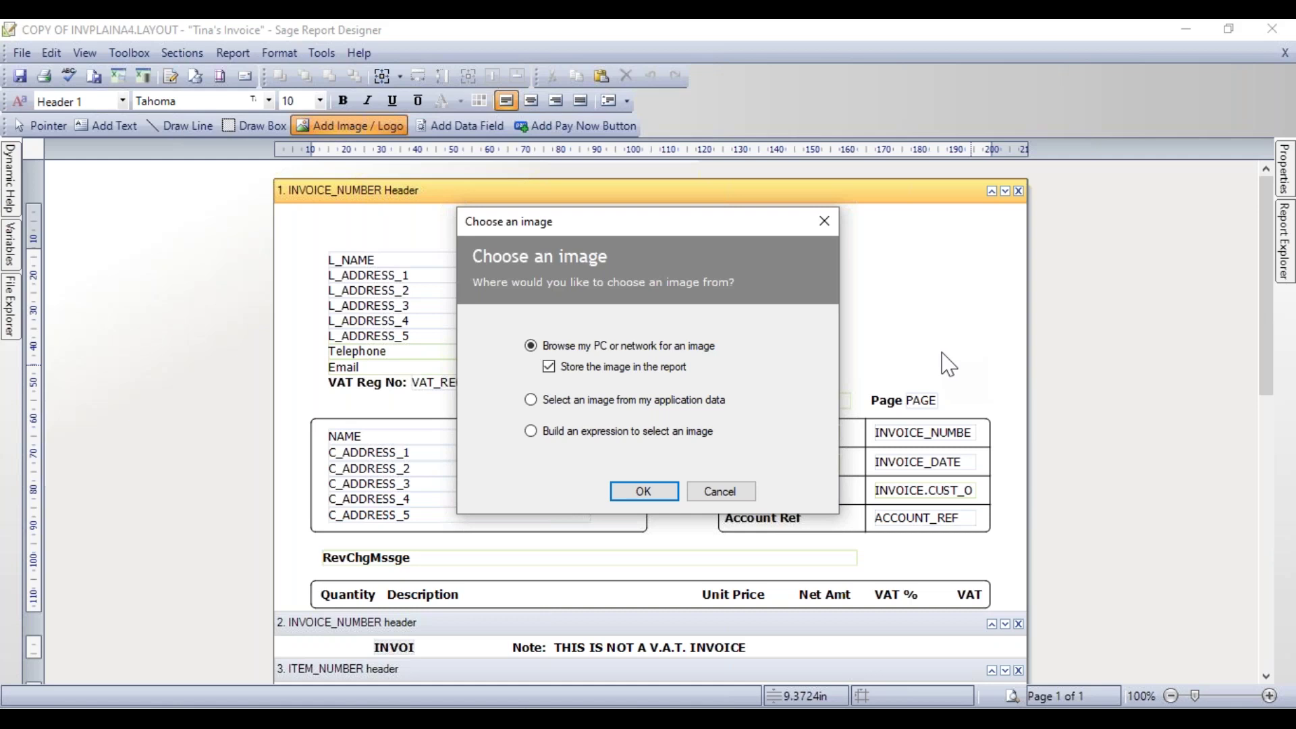
Insert the Sage_Logo picture from the Desktop into the new header image area
{"action": "left_click", "coordinate": [643, 492]}
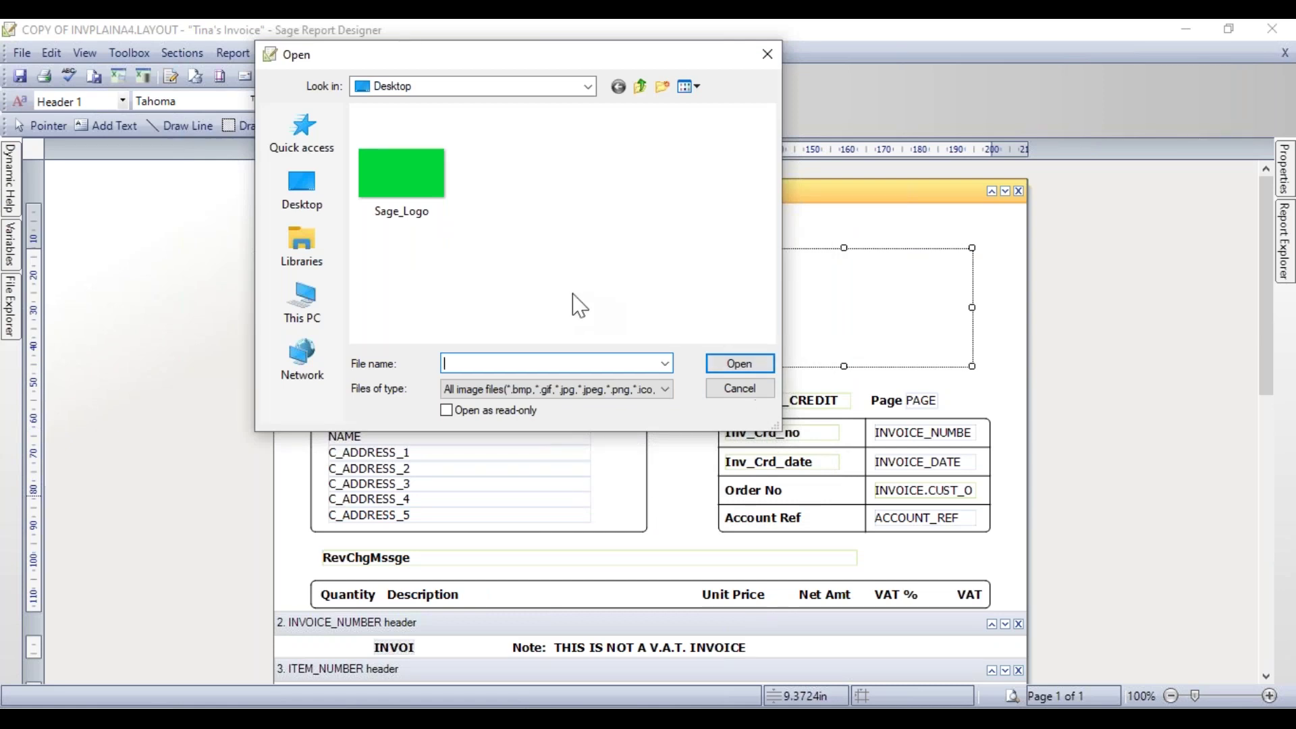
{"action": "left_click", "coordinate": [588, 87]}
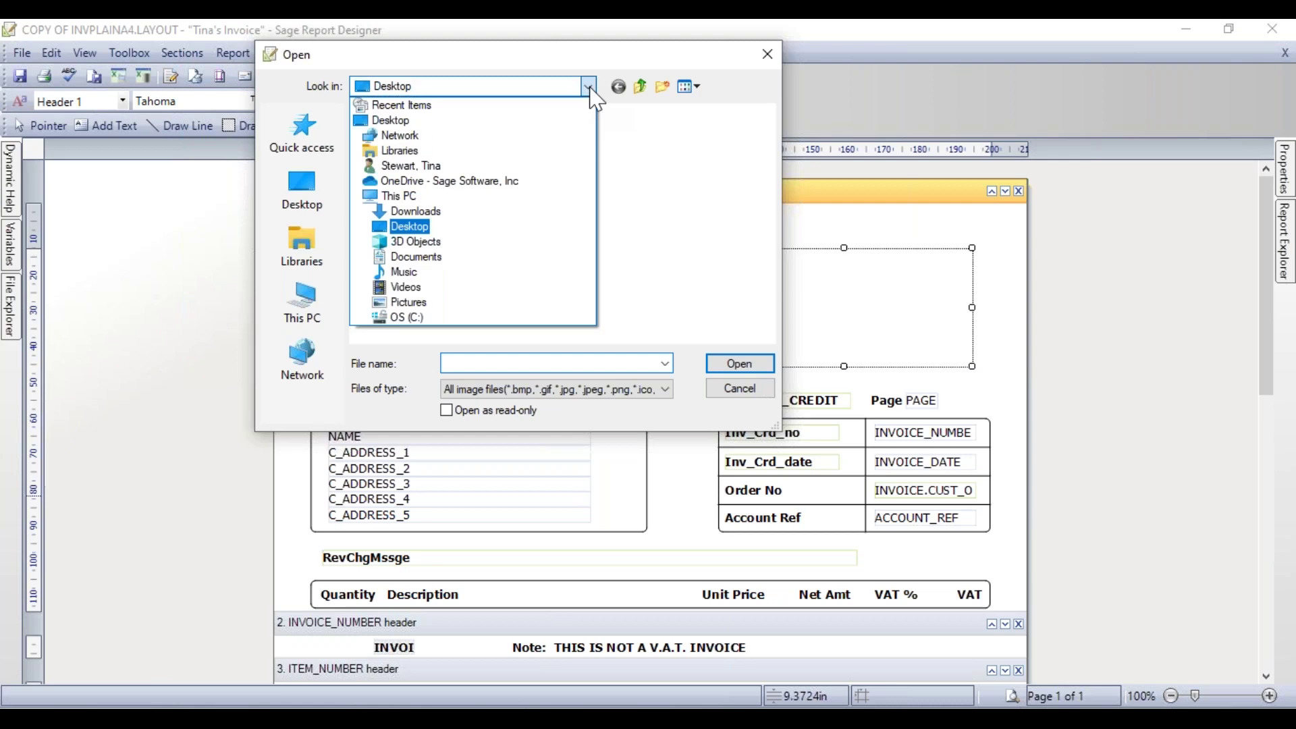
{"action": "left_click", "coordinate": [415, 227]}
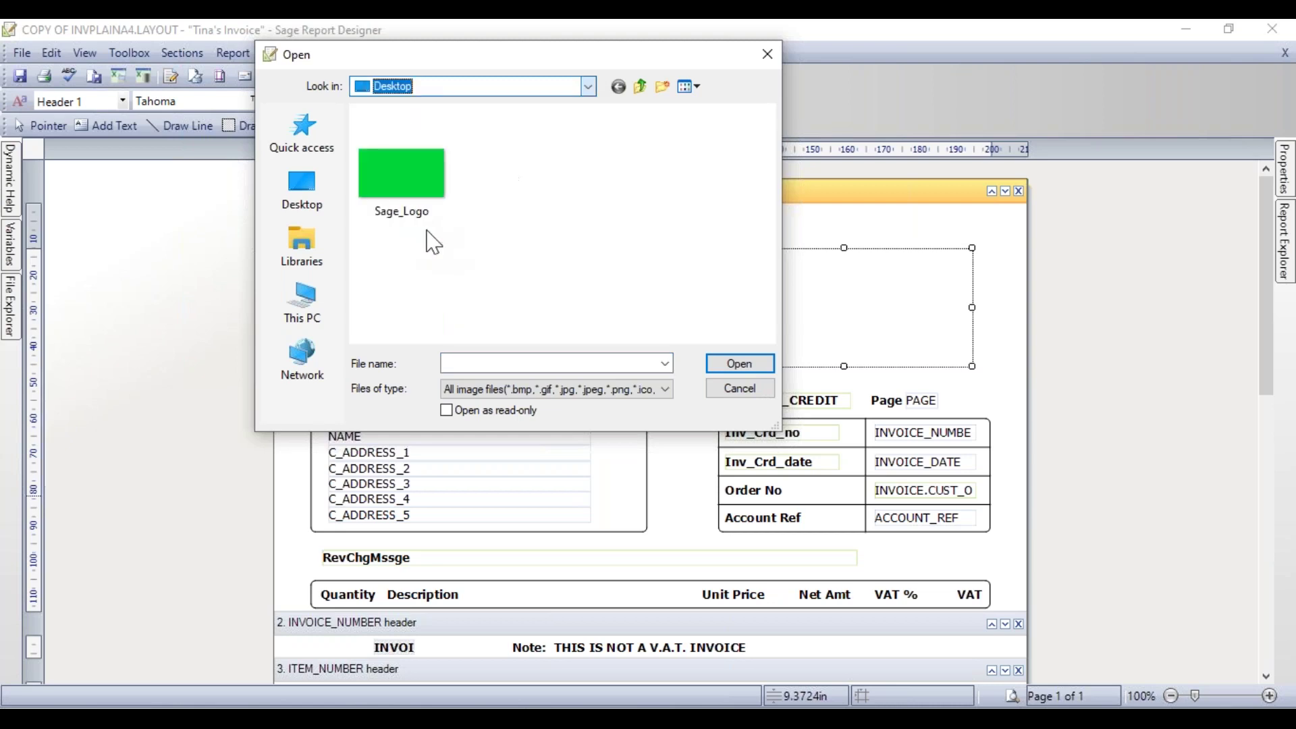
{"action": "left_click", "coordinate": [404, 190]}
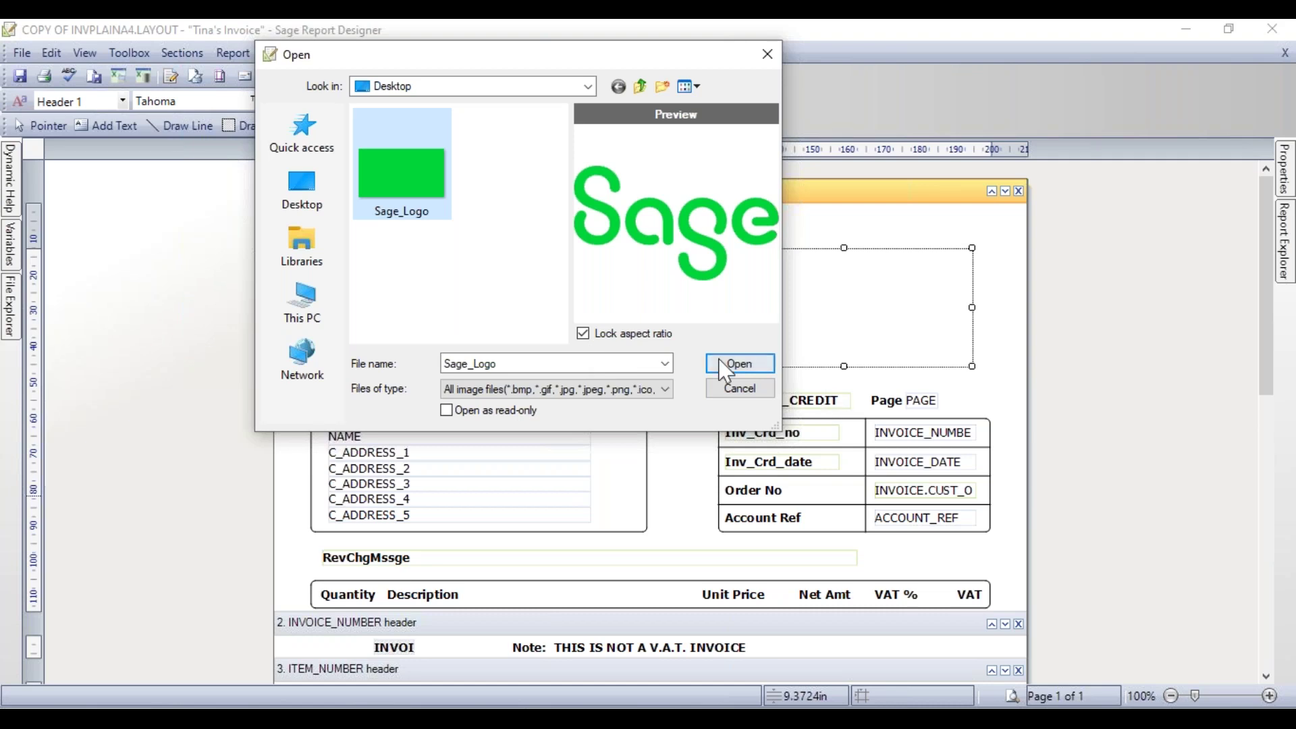
{"action": "left_click", "coordinate": [741, 368]}
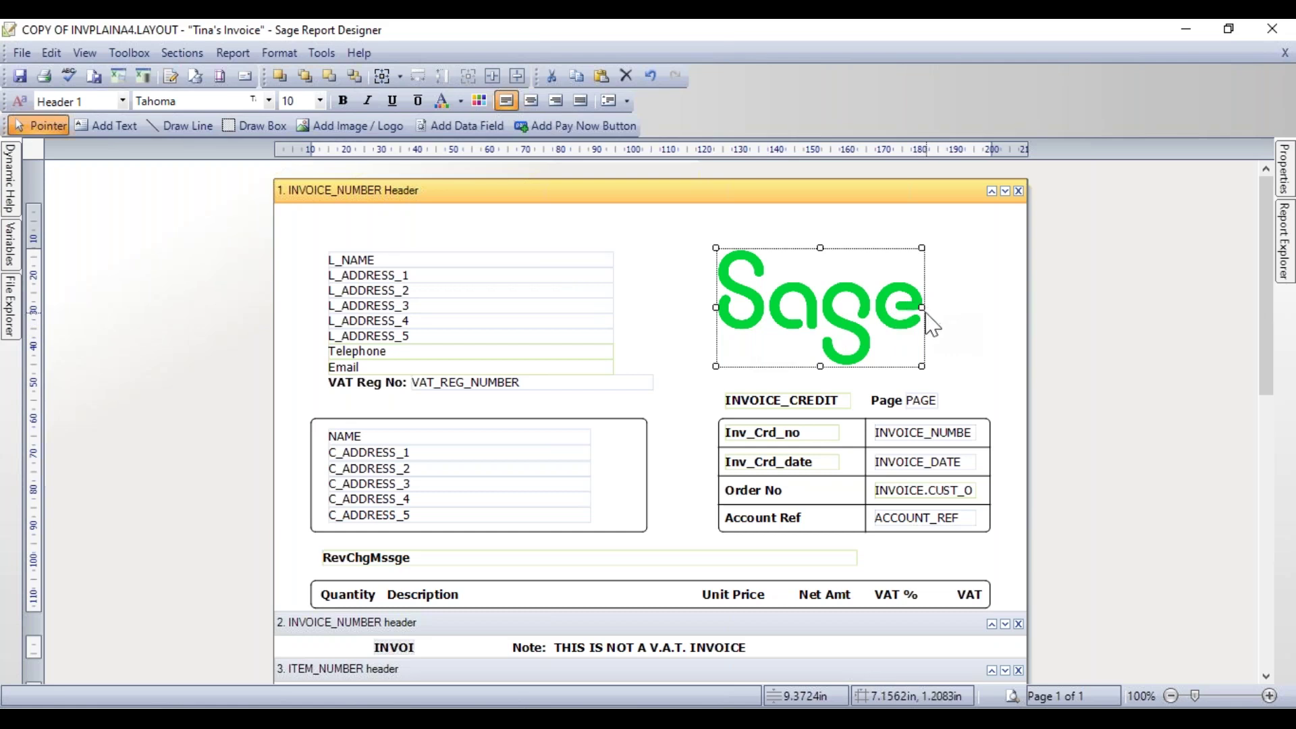
Enlarge the Sage logo, adjust its left edge and reposition it in the header
{"action": "left_click_drag", "start_coordinate": [923, 309], "coordinate": [992, 307]}
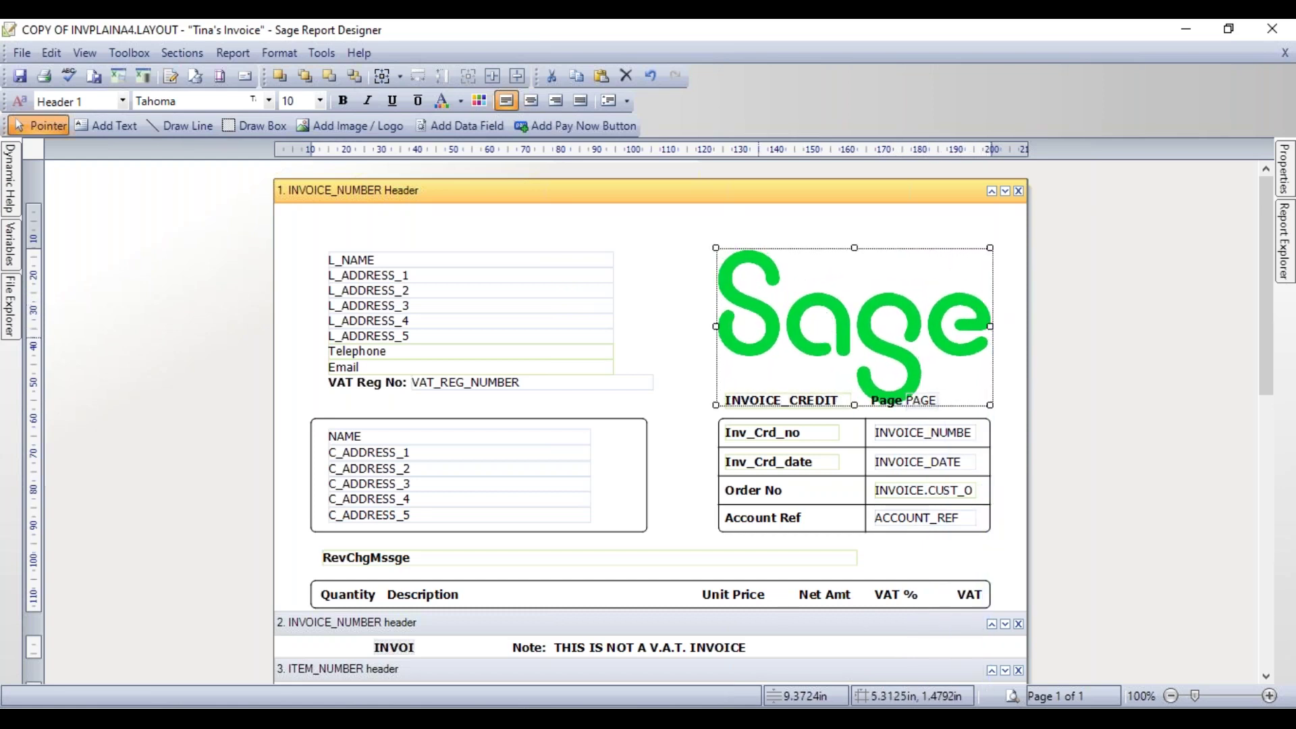
{"action": "mouse_move", "coordinate": [715, 327]}
{"action": "left_mouse_down"}
{"action": "mouse_move", "coordinate": [668, 324]}
{"action": "mouse_move", "coordinate": [716, 321]}
{"action": "left_mouse_up"}
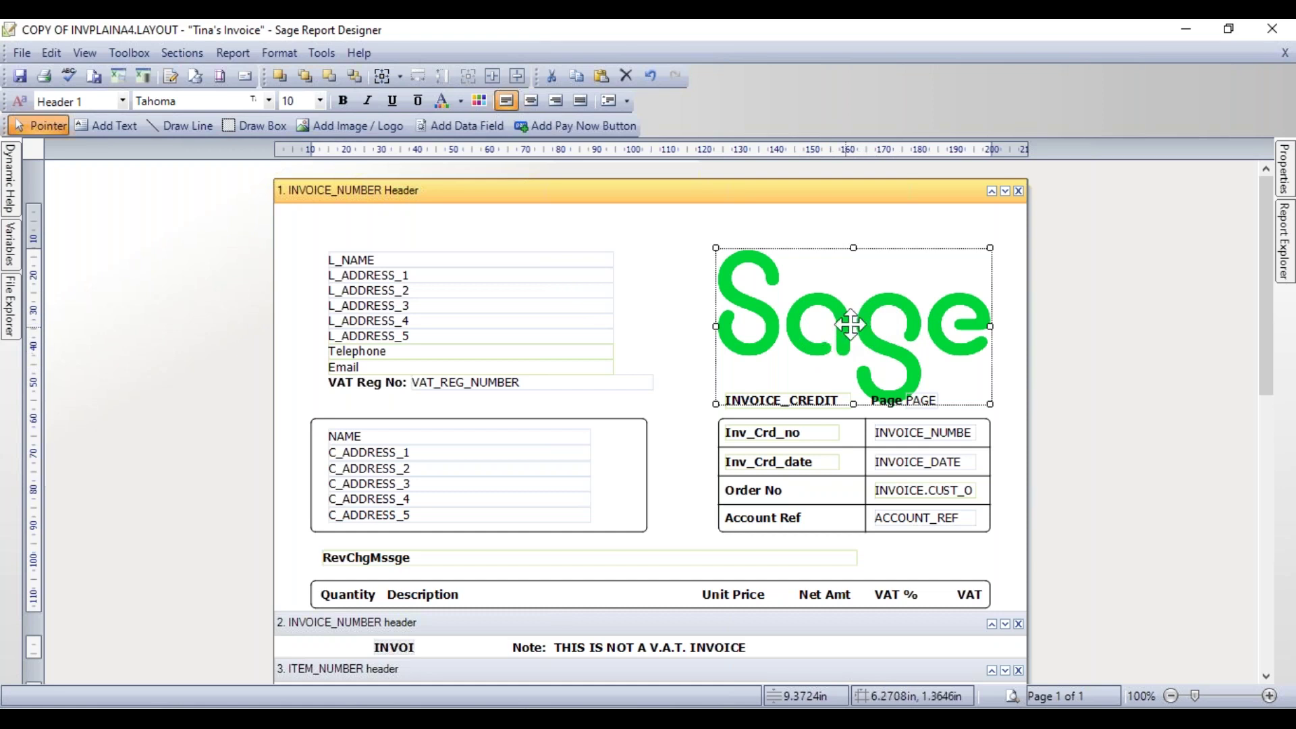
{"action": "mouse_move", "coordinate": [859, 323]}
{"action": "left_mouse_down"}
{"action": "mouse_move", "coordinate": [768, 279]}
{"action": "mouse_move", "coordinate": [852, 307]}
{"action": "left_mouse_up"}
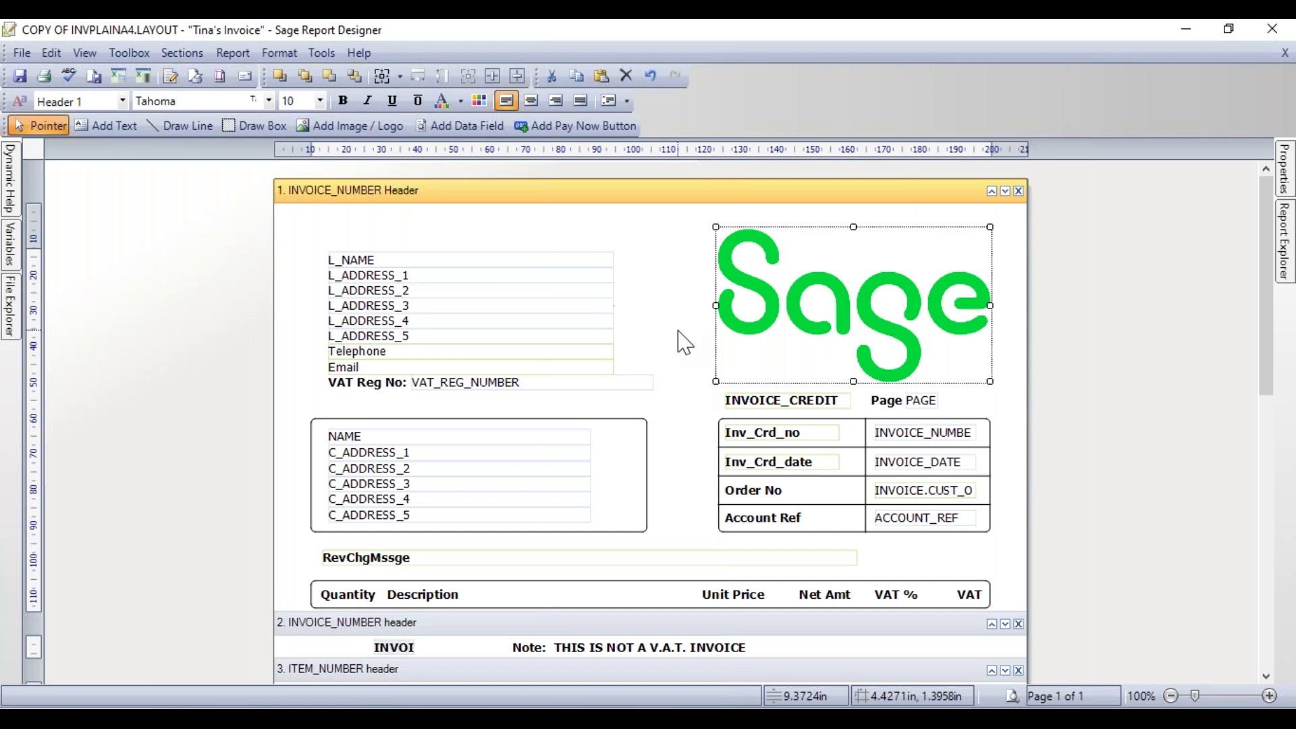
Nudge the logo with the arrow keys and small drags, then delete it
{"action": "key", "text": "Down"}
{"action": "key", "text": "Up"}
{"action": "key", "text": "Up"}
{"action": "key", "text": "Up"}
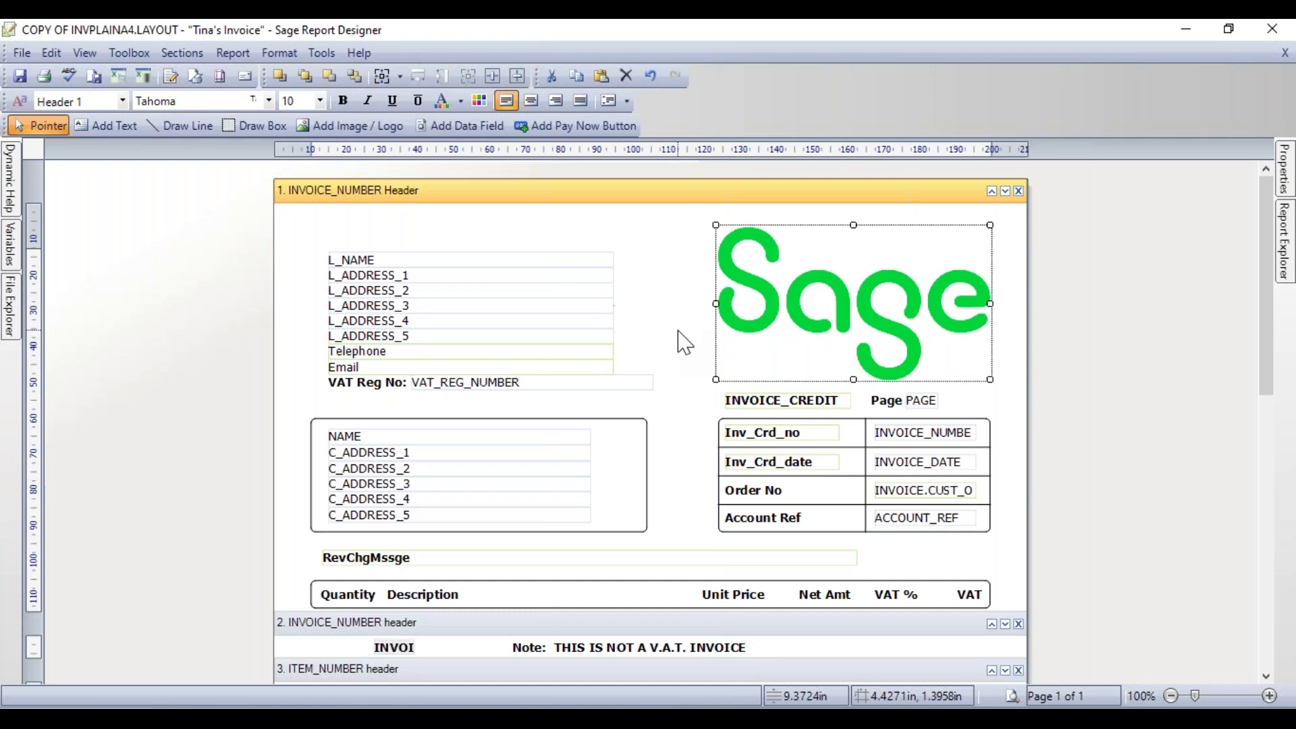
{"action": "key", "text": "Down"}
{"action": "key", "text": "Down"}
{"action": "key", "text": "Down"}
{"action": "key", "text": "Left"}
{"action": "key", "text": "Left"}
{"action": "key", "text": "Left"}
{"action": "key", "text": "Left"}
{"action": "key", "text": "Right"}
{"action": "key", "text": "Right"}
{"action": "key", "text": "Right"}
{"action": "key", "text": "Right"}
{"action": "key", "text": "Right"}
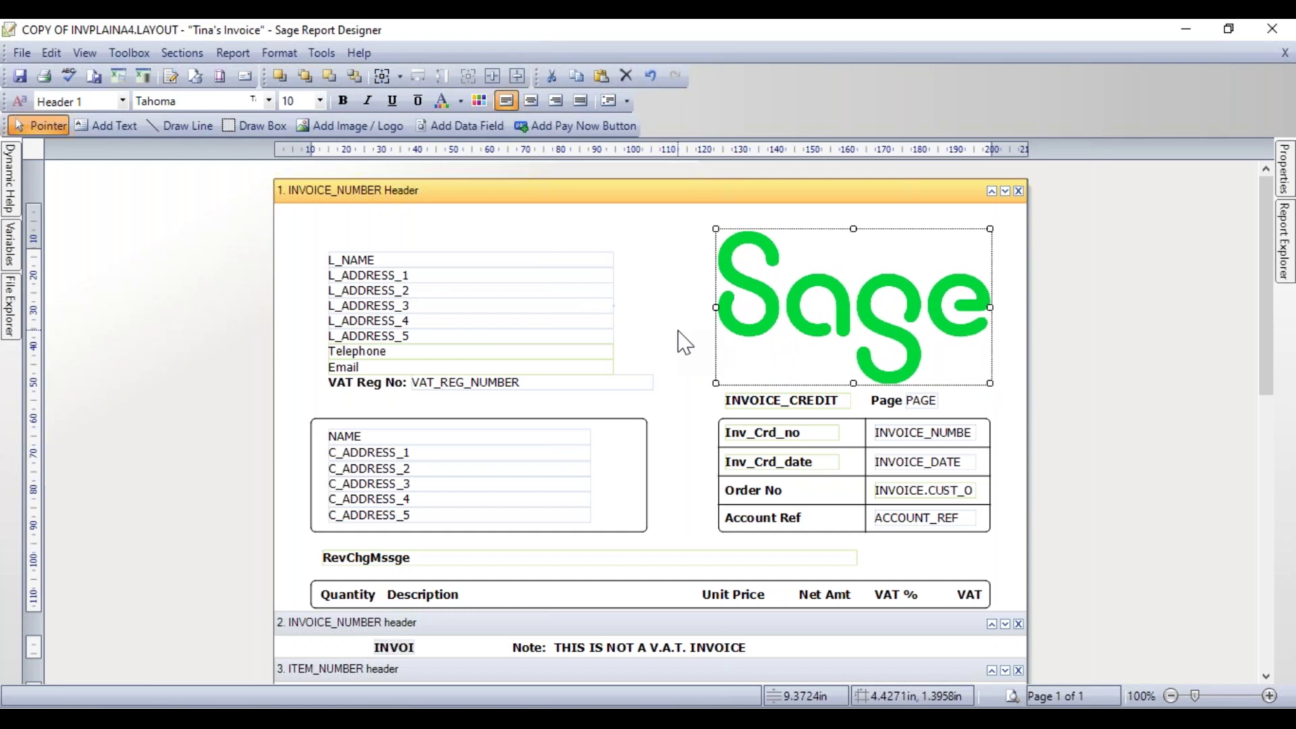
{"action": "left_click_drag", "start_coordinate": [816, 292], "coordinate": [855, 309]}
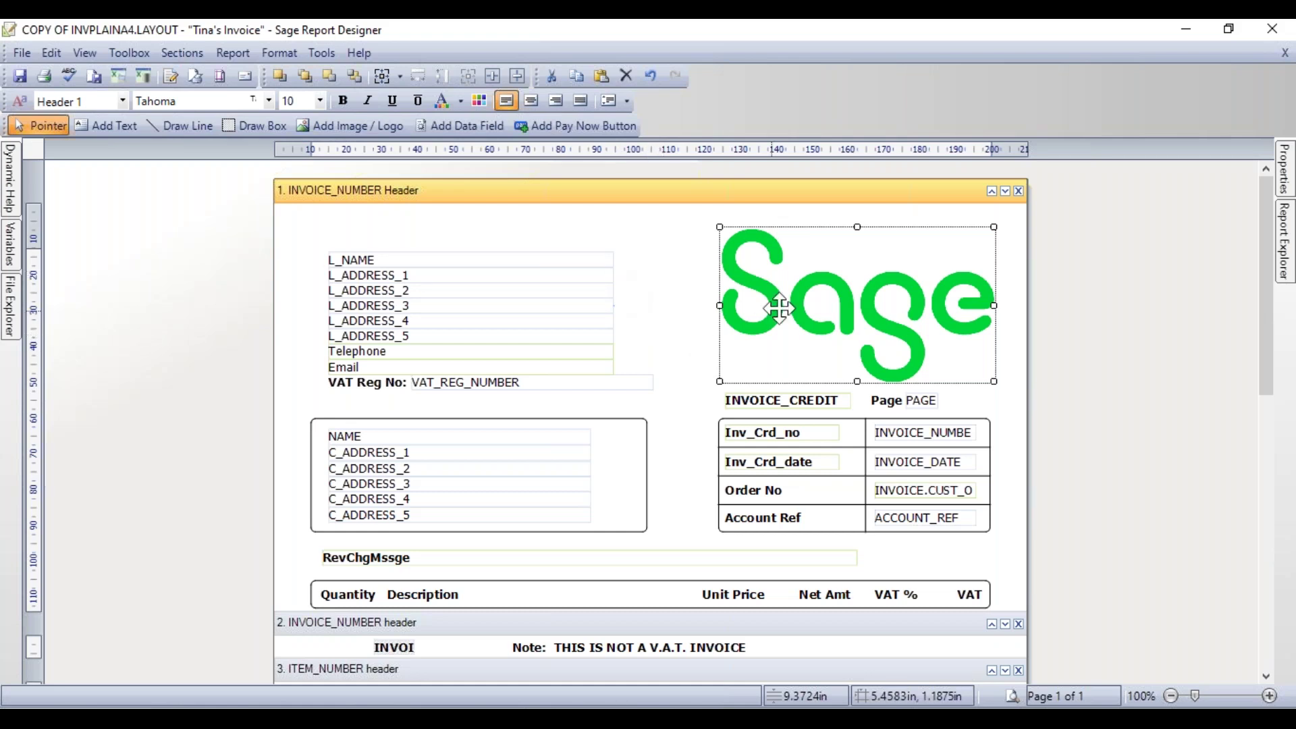
{"action": "left_click_drag", "start_coordinate": [828, 318], "coordinate": [825, 319]}
{"action": "key", "text": "Delete"}
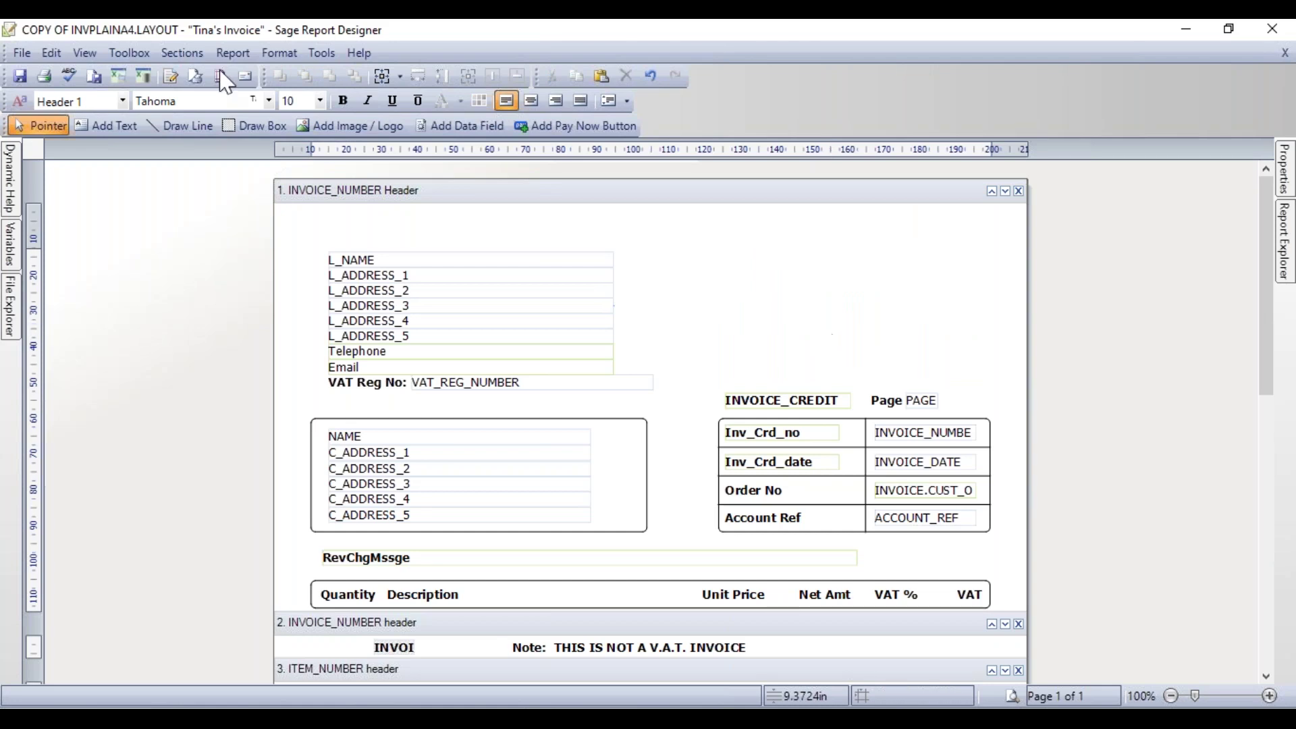
Draw a new header image area and choose to browse the PC for the image
{"action": "left_click", "coordinate": [346, 130]}
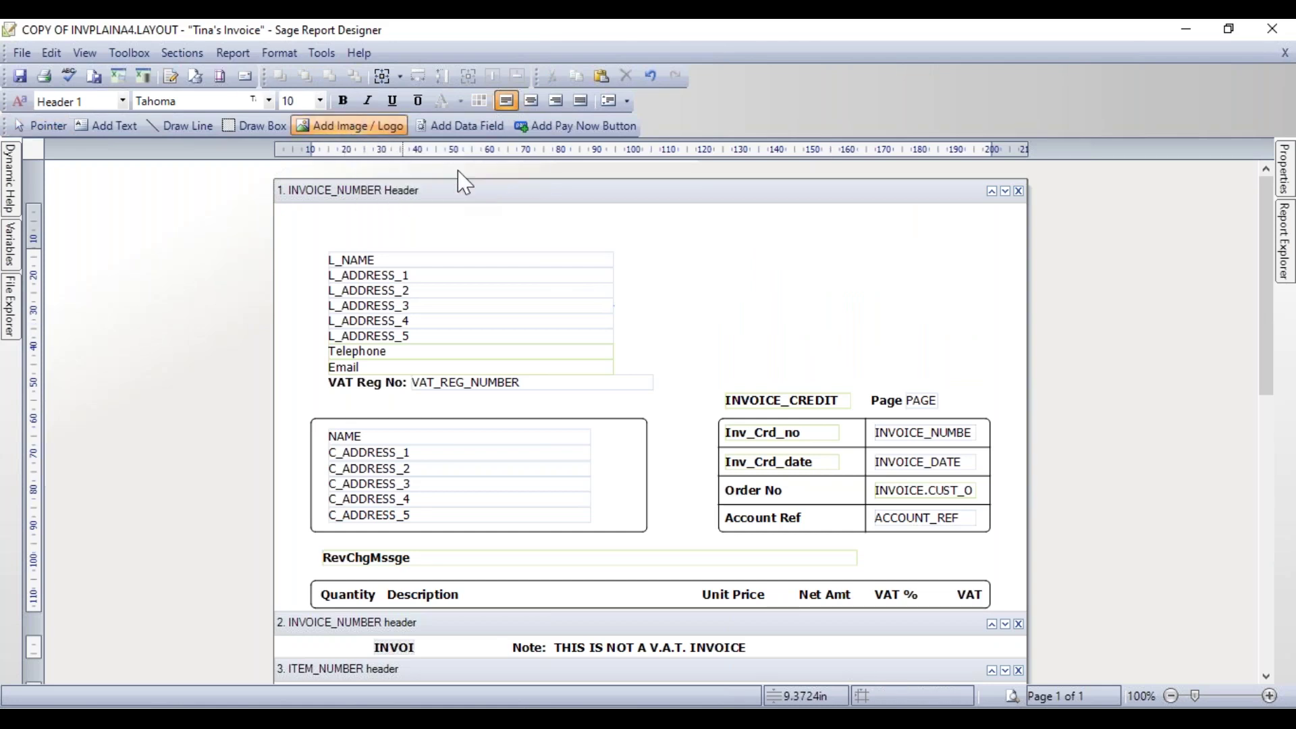
{"action": "mouse_move", "coordinate": [714, 256]}
{"action": "left_mouse_down"}
{"action": "mouse_move", "coordinate": [753, 303]}
{"action": "mouse_move", "coordinate": [965, 363]}
{"action": "left_mouse_up"}
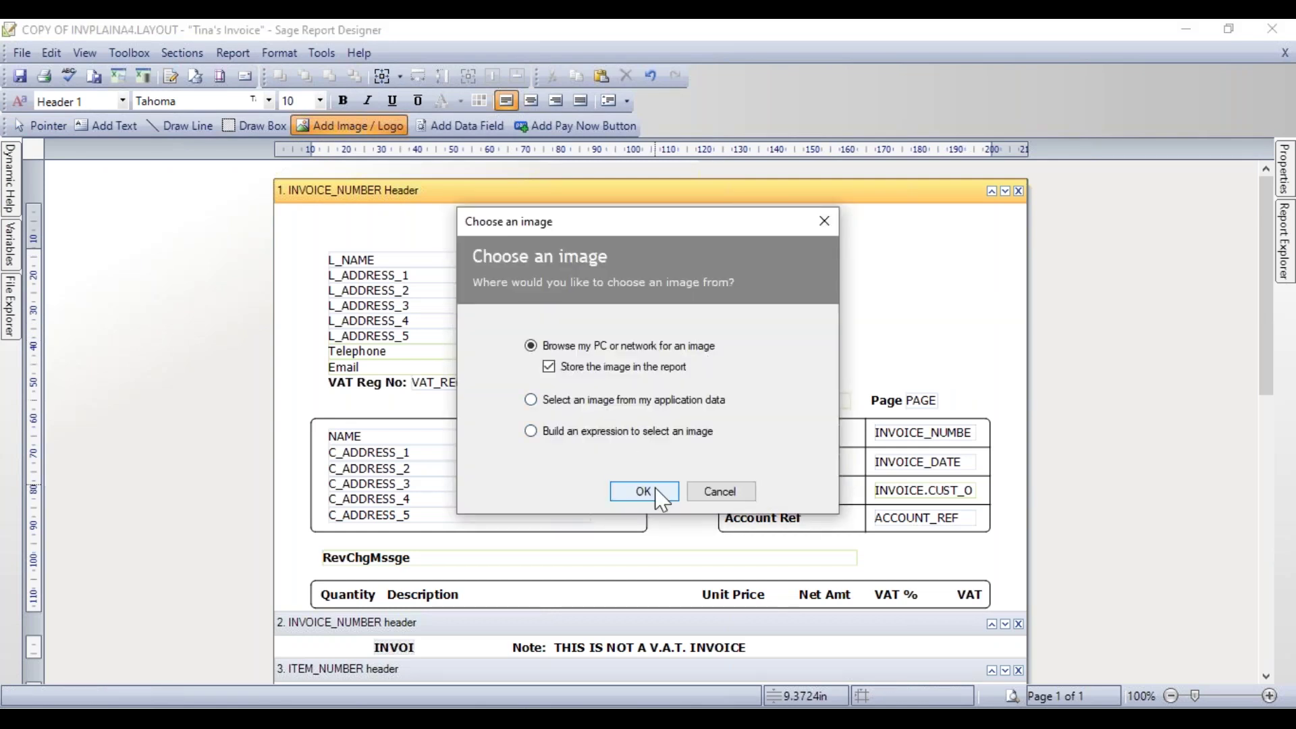
{"action": "left_click", "coordinate": [644, 492]}
Load Desktop Sage_Logo, widen it and move it up above the INVOICE_CREDIT row
{"action": "left_click", "coordinate": [589, 86]}
{"action": "left_click", "coordinate": [405, 222]}
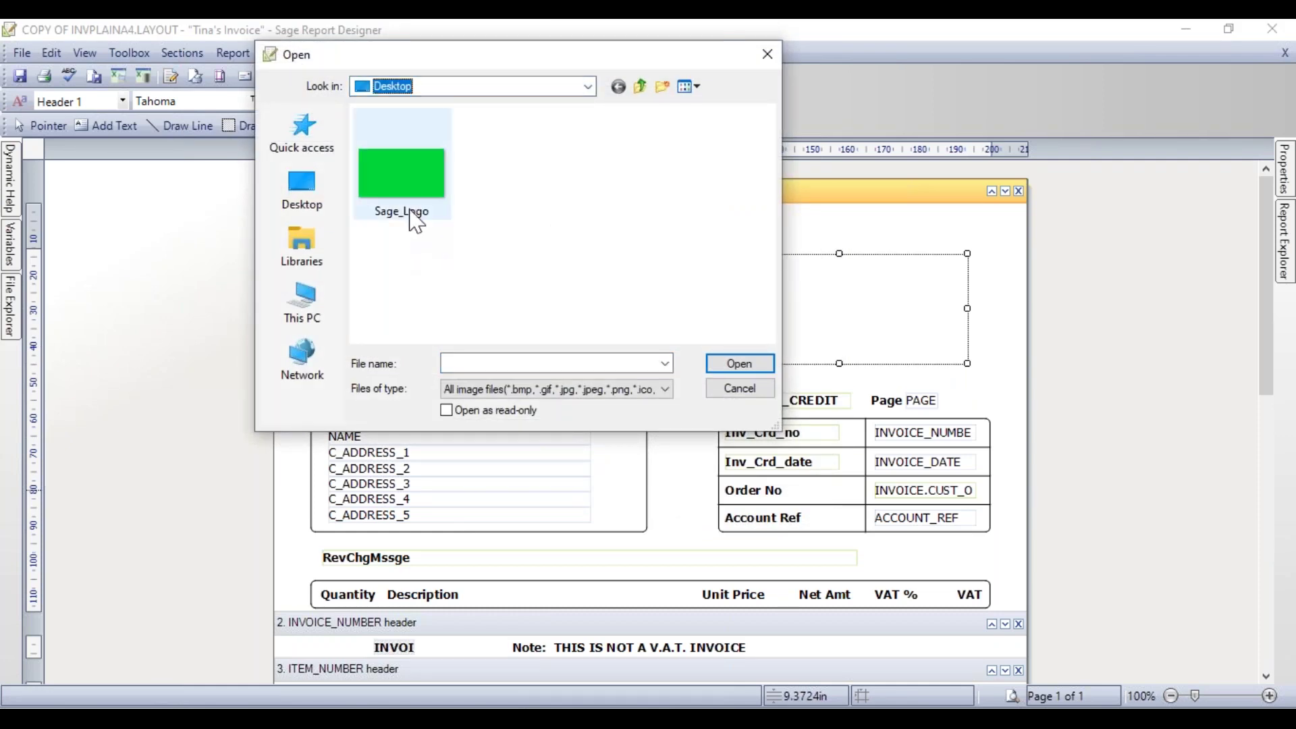
{"action": "left_click", "coordinate": [406, 185]}
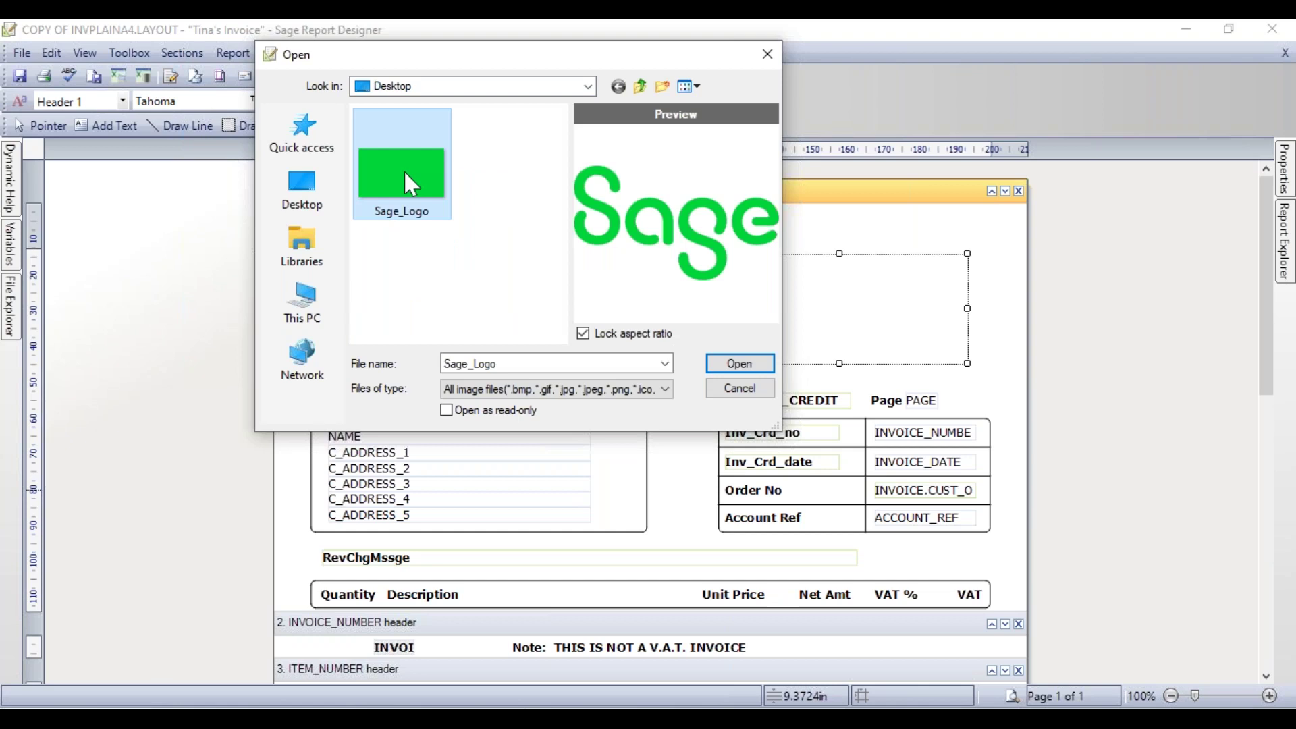
{"action": "left_click", "coordinate": [739, 366]}
{"action": "left_click_drag", "start_coordinate": [901, 308], "coordinate": [991, 319]}
{"action": "left_click_drag", "start_coordinate": [844, 301], "coordinate": [843, 283]}
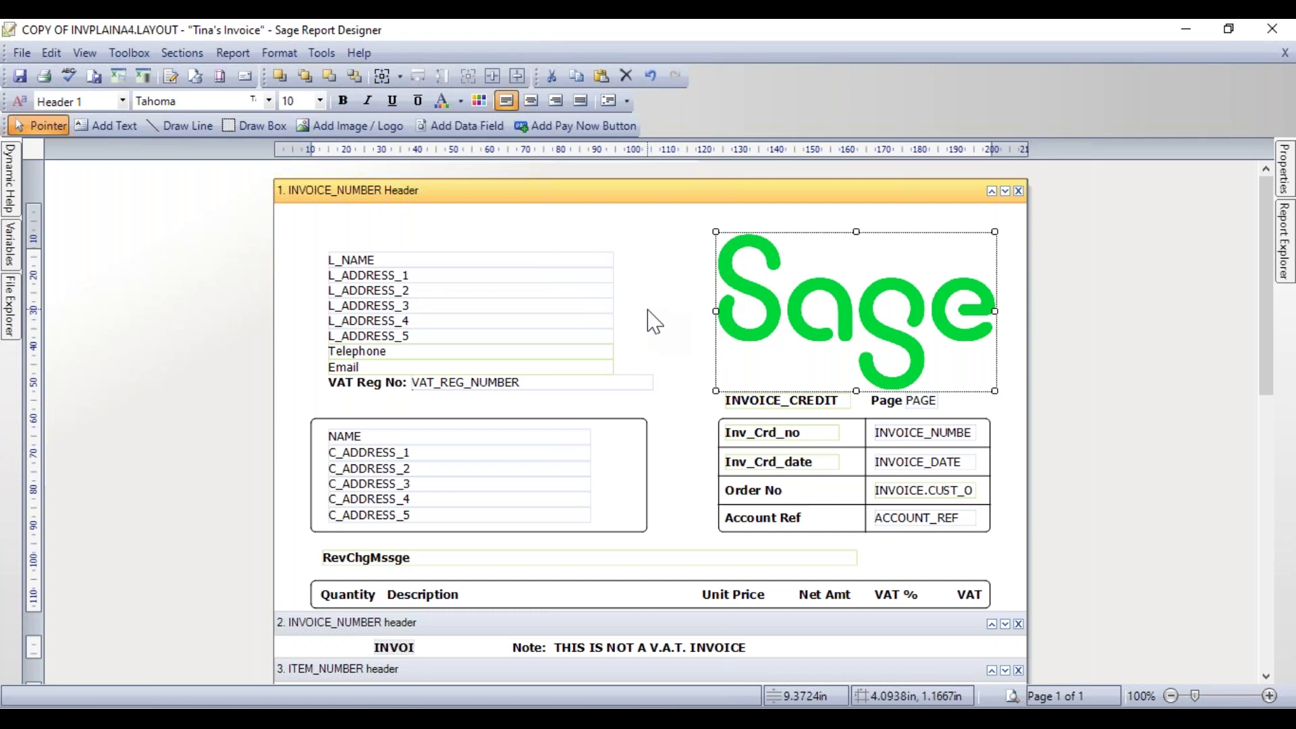
Save the layout and scroll down to the section 12 INVOICE_NUMBER Footer
{"action": "left_click", "coordinate": [21, 77]}
{"action": "left_click", "coordinate": [1266, 675]}
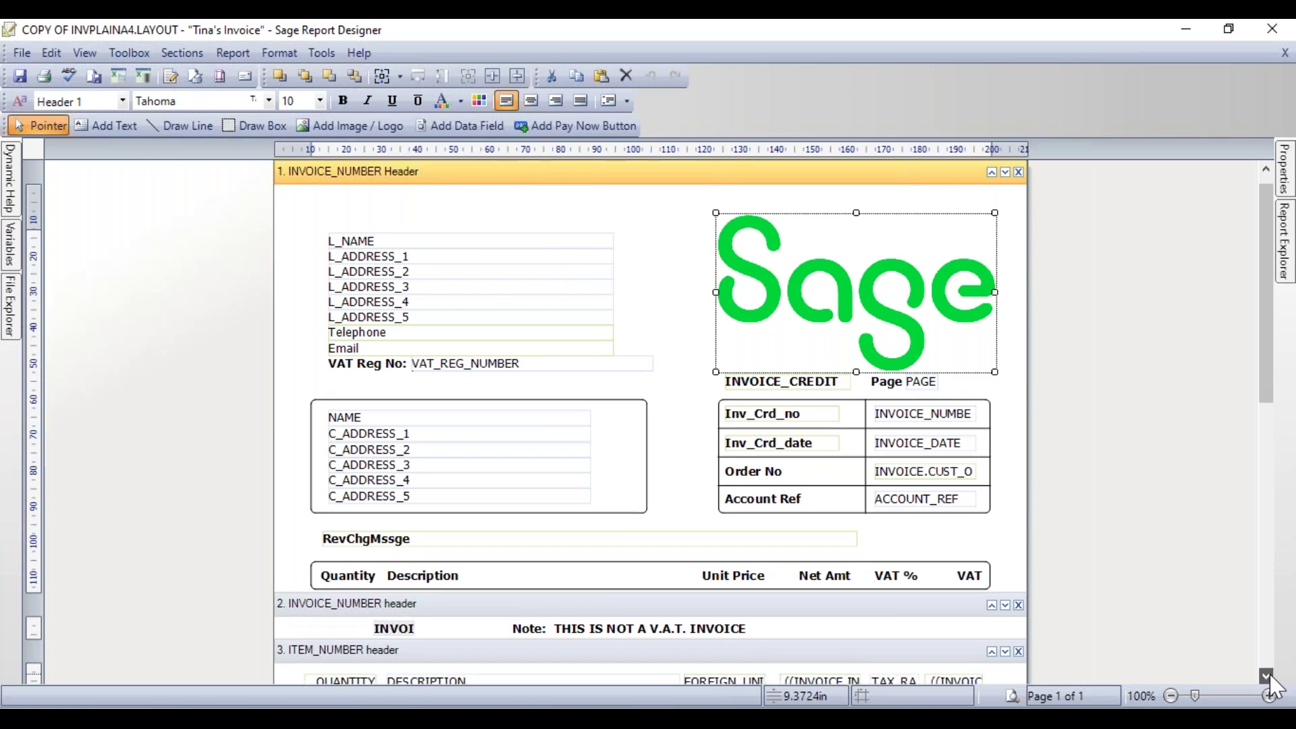
{"action": "left_click", "coordinate": [1266, 674]}
{"action": "left_click", "coordinate": [1265, 675]}
{"action": "left_click", "coordinate": [1266, 674]}
{"action": "left_click_drag", "start_coordinate": [1266, 675], "coordinate": [1264, 674]}
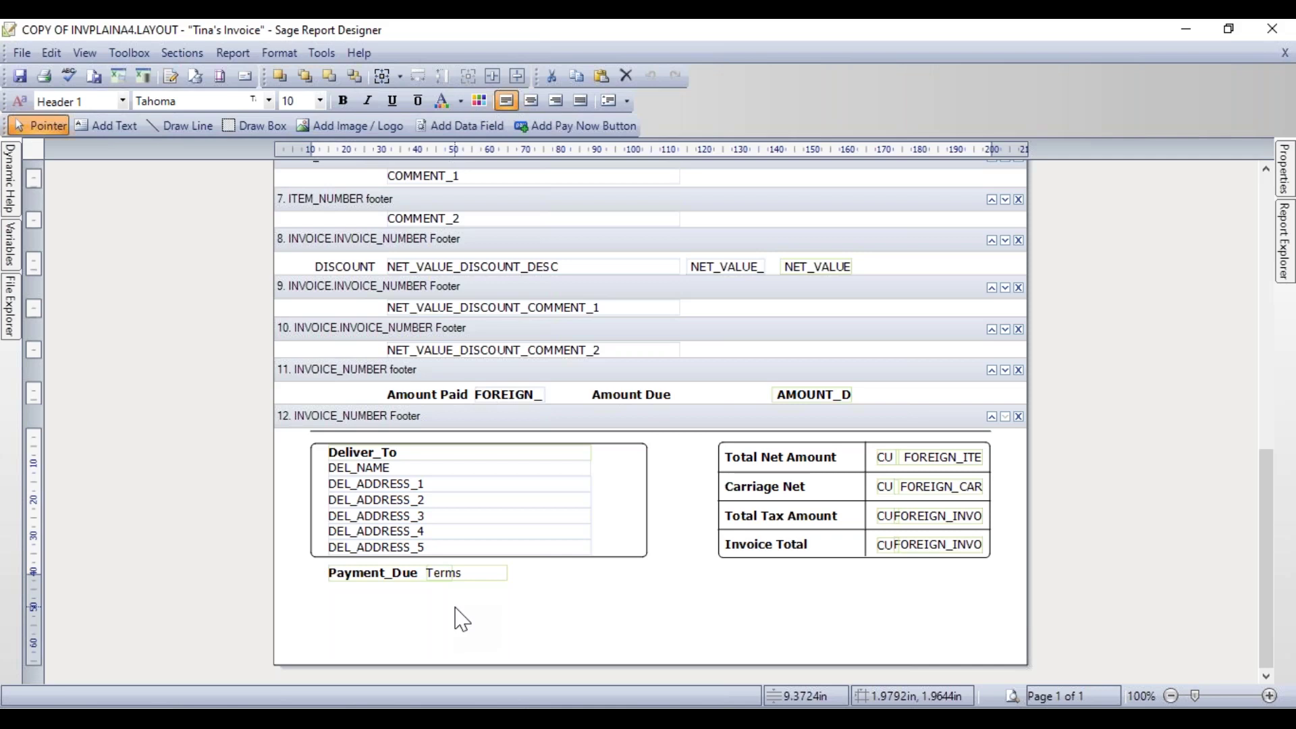
Add a text box below Payment_Due reading 'BLACK FRIDAY DEALS - 20% OFF ALL IN-STORE PRODUCTS UNTIL END OF NOVEMBER'
{"action": "left_click", "coordinate": [103, 131]}
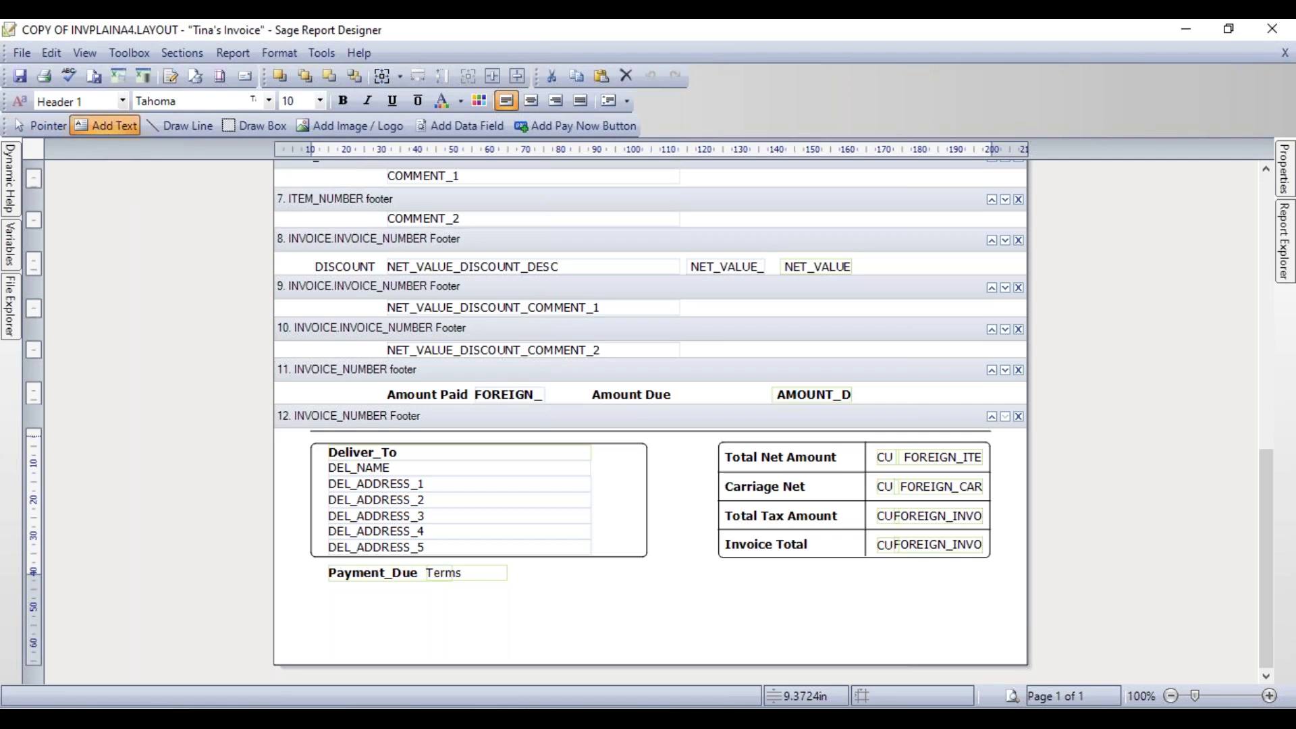
{"action": "left_click", "coordinate": [364, 608]}
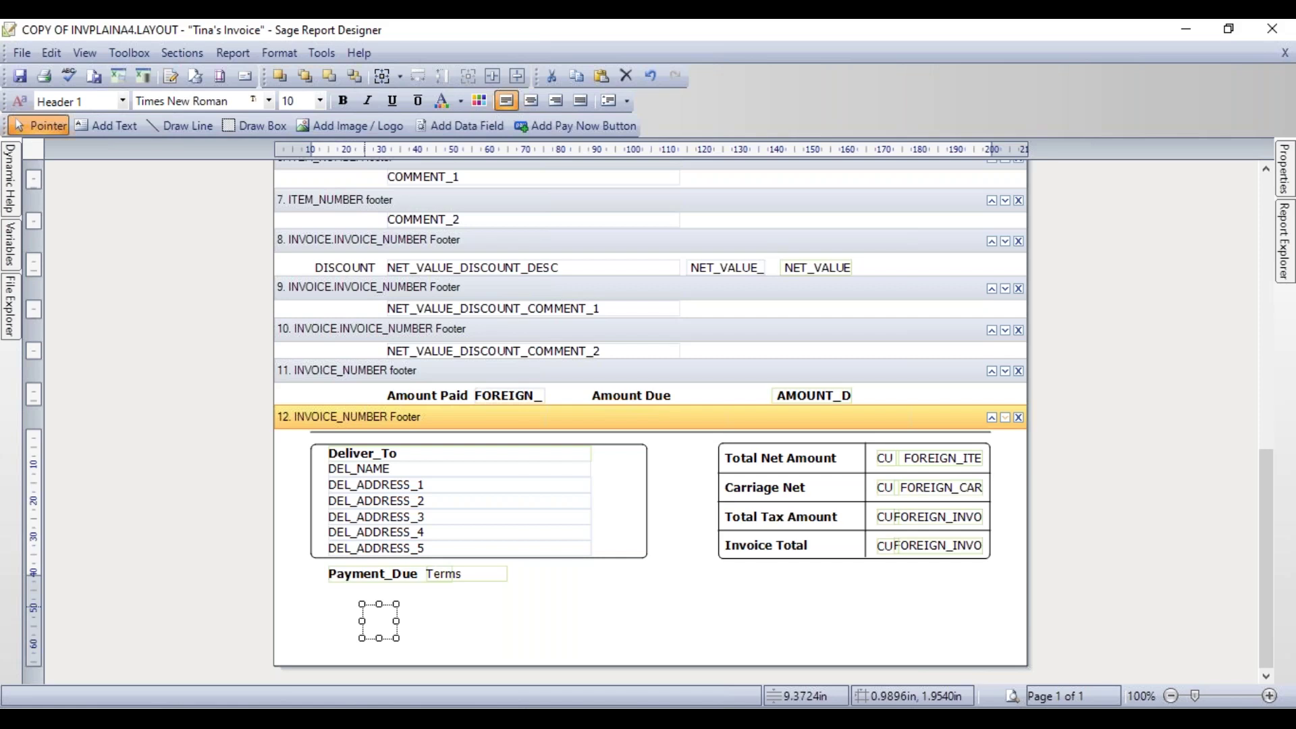
{"action": "type", "text": "BLACK"}
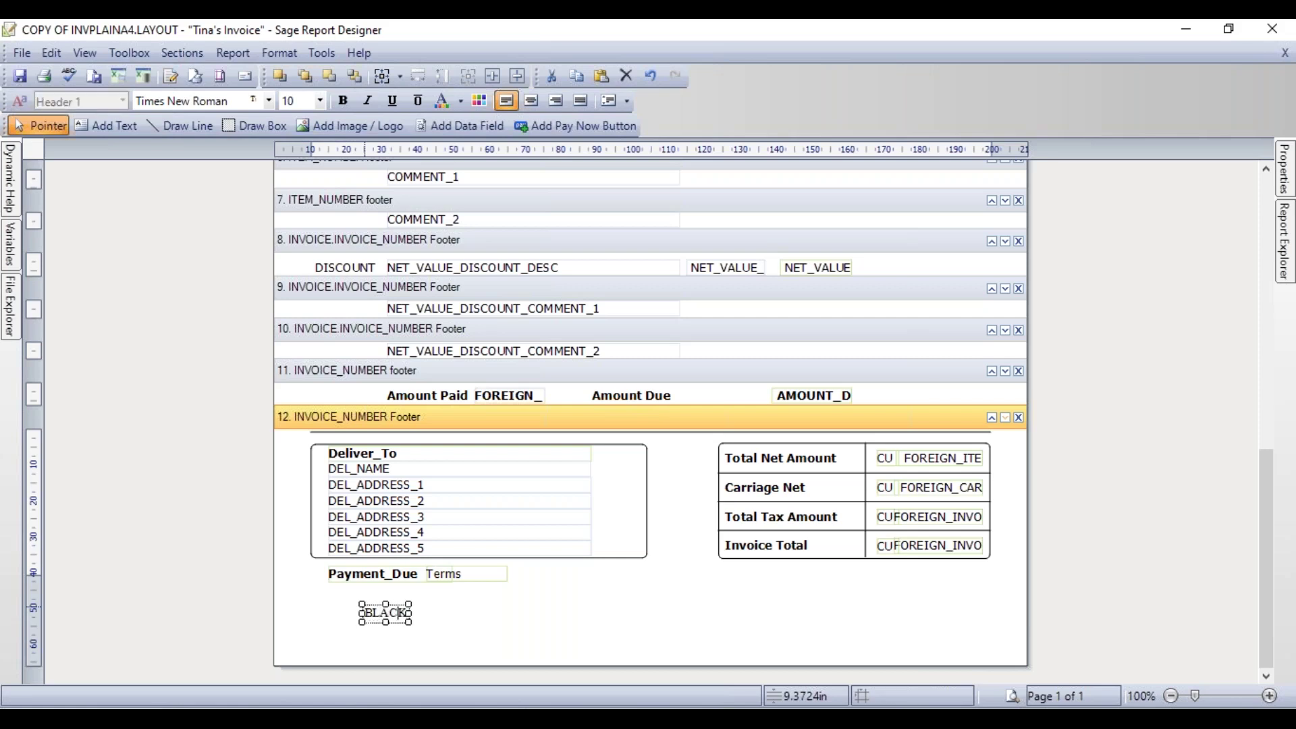
{"action": "type", "text": " FRIDAY D"}
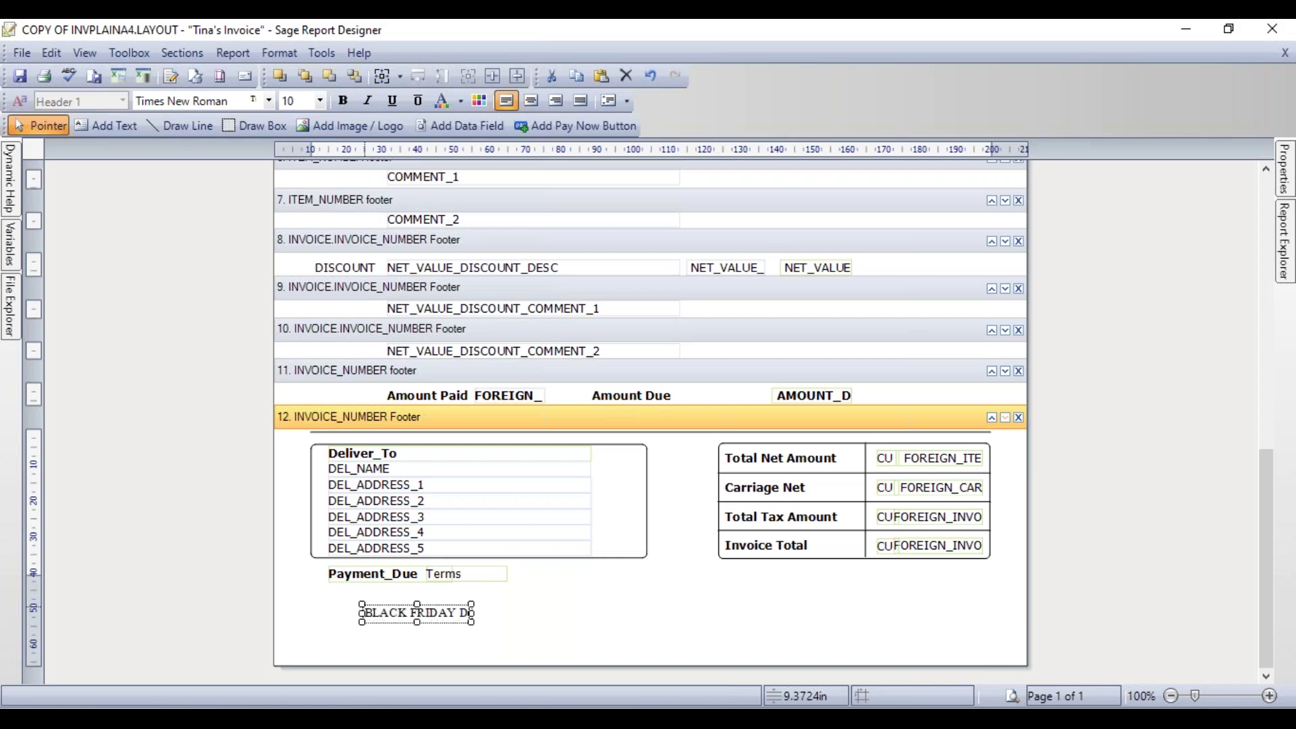
{"action": "type", "text": "EALS"}
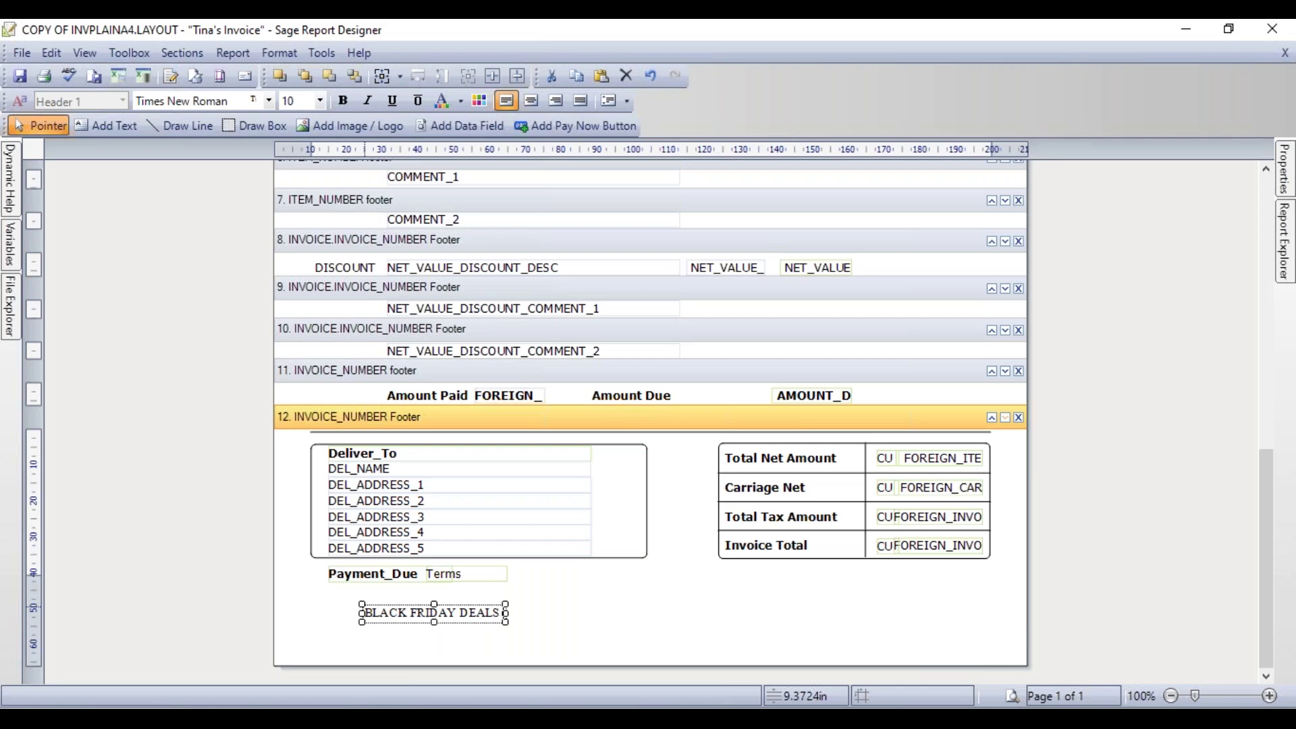
{"action": "type", "text": " - 20%"}
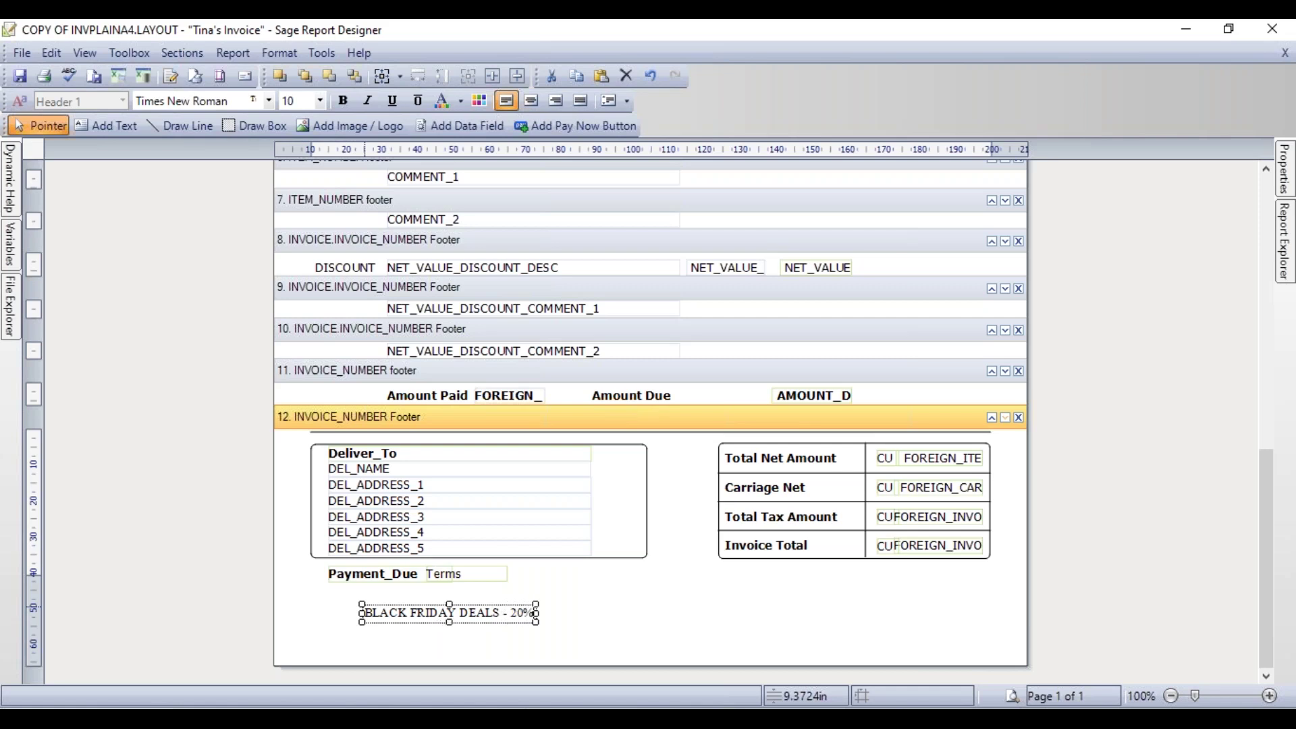
{"action": "type", "text": " OFF ALL"}
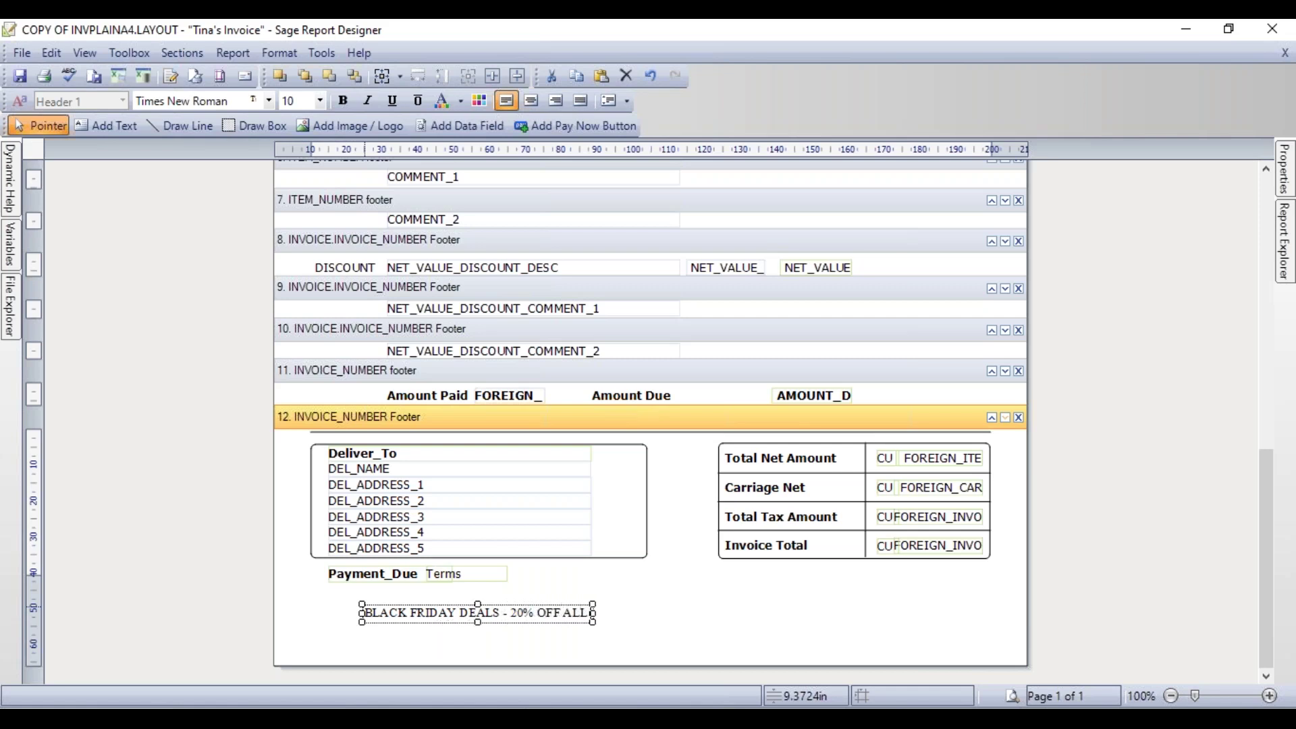
{"action": "type", "text": " IN-STORE P"}
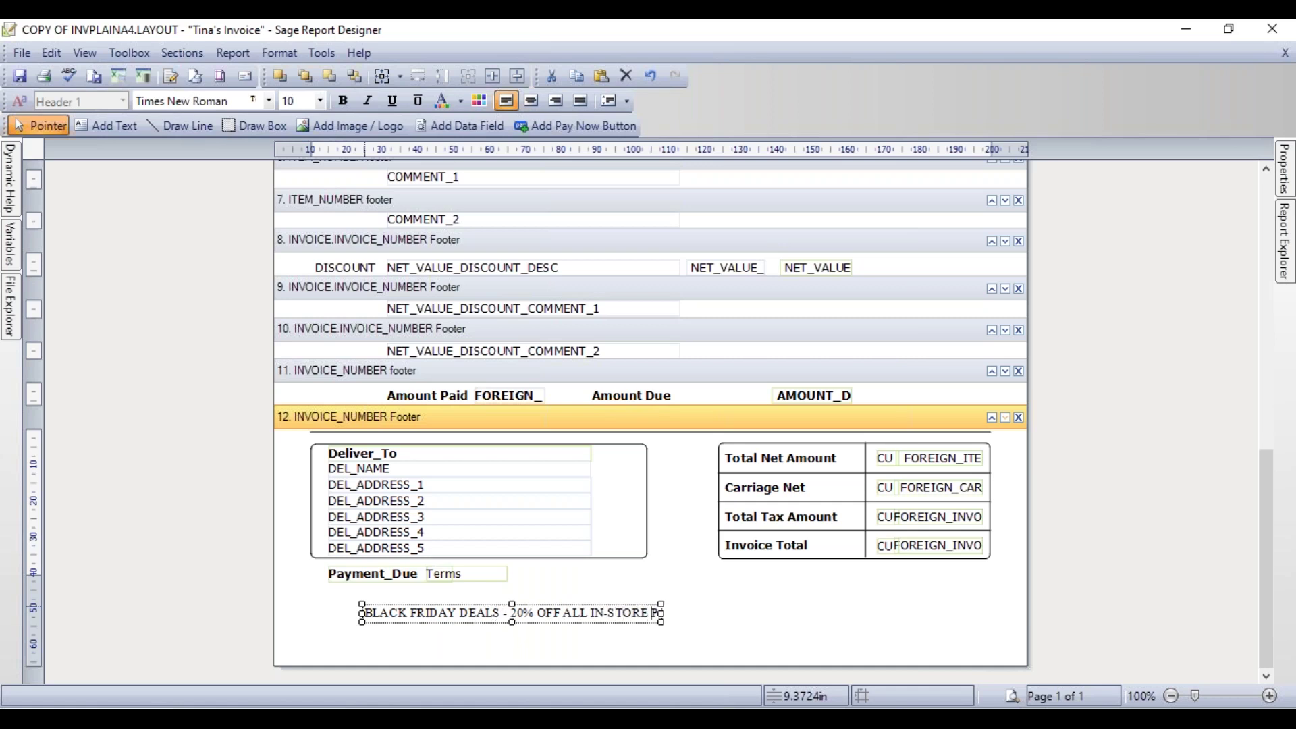
{"action": "type", "text": "RODUCTS"}
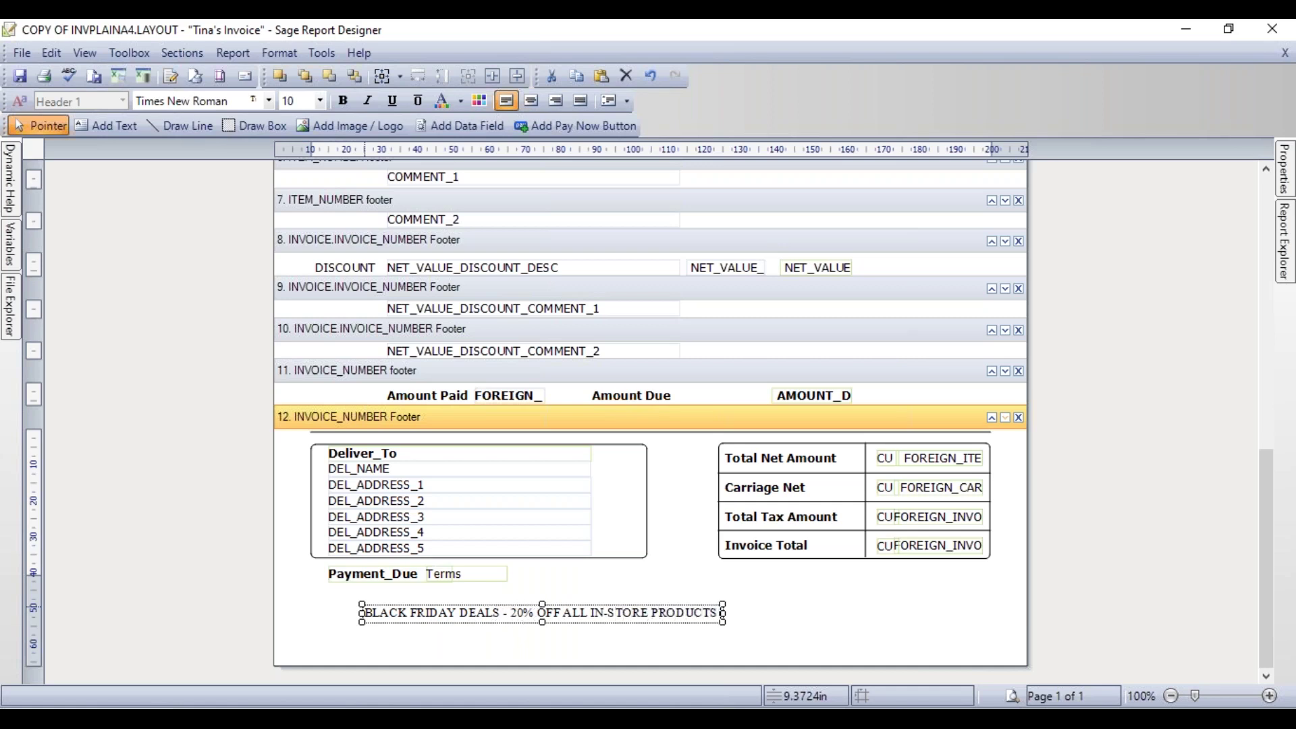
{"action": "type", "text": " UNTIL END OF NOVEMBER"}
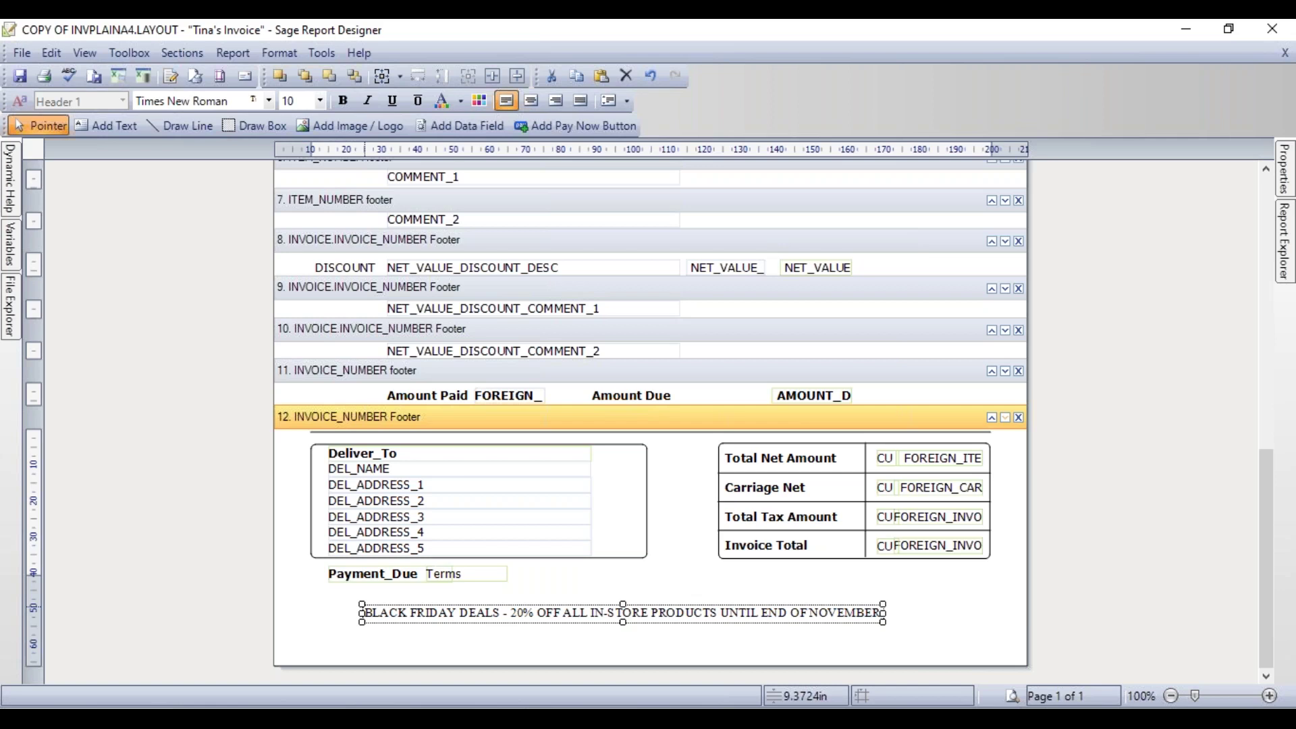
{"action": "left_click", "coordinate": [978, 621]}
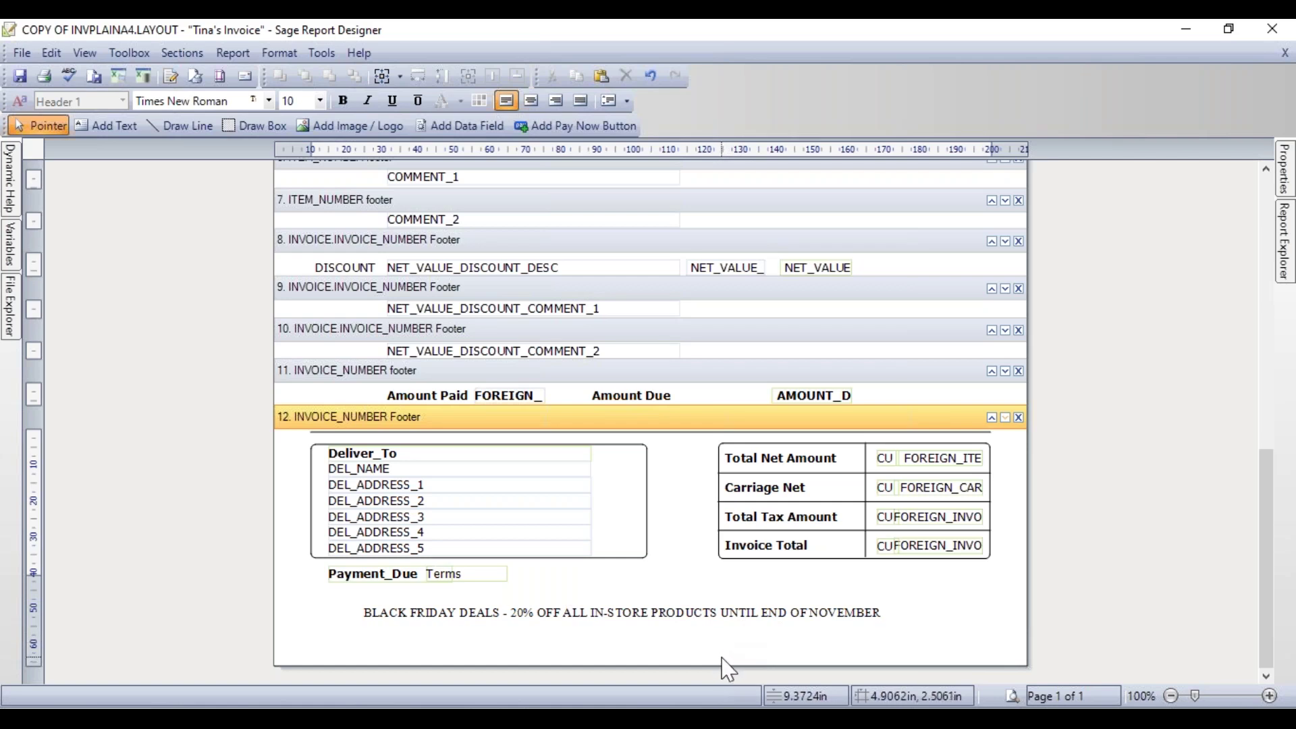
{"action": "left_click", "coordinate": [670, 621]}
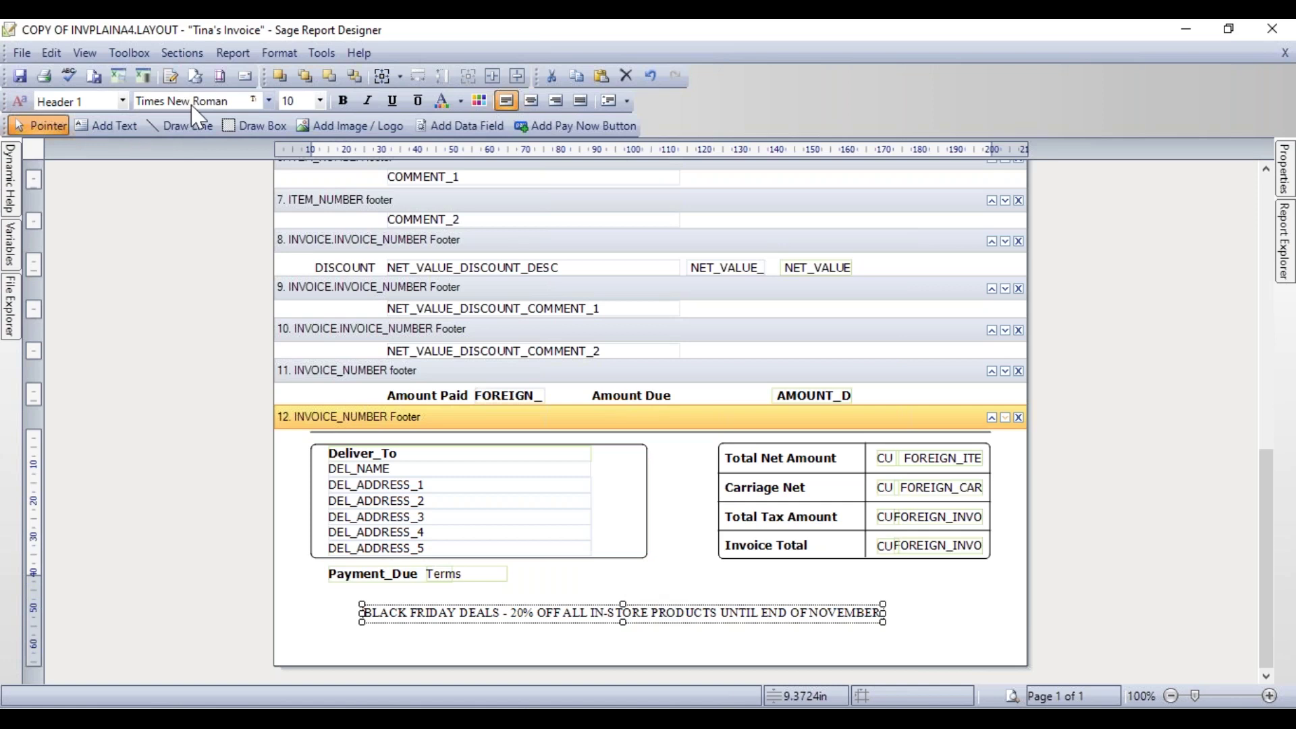
Set the Black Friday message to bold Tahoma and refit its box to show the whole line
{"action": "left_click", "coordinate": [269, 101]}
{"action": "scroll", "coordinate": [265, 138], "scroll_direction": "up", "scroll_amount": 1}
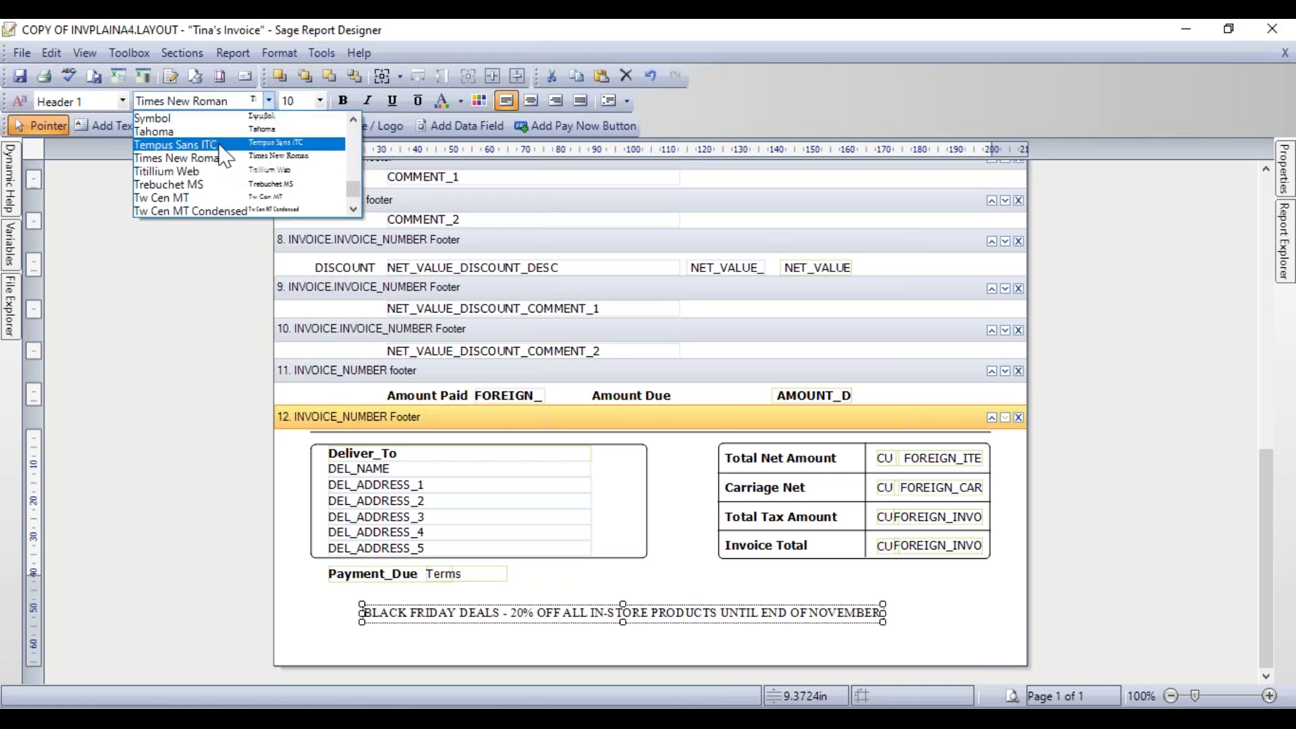
{"action": "left_click", "coordinate": [176, 132]}
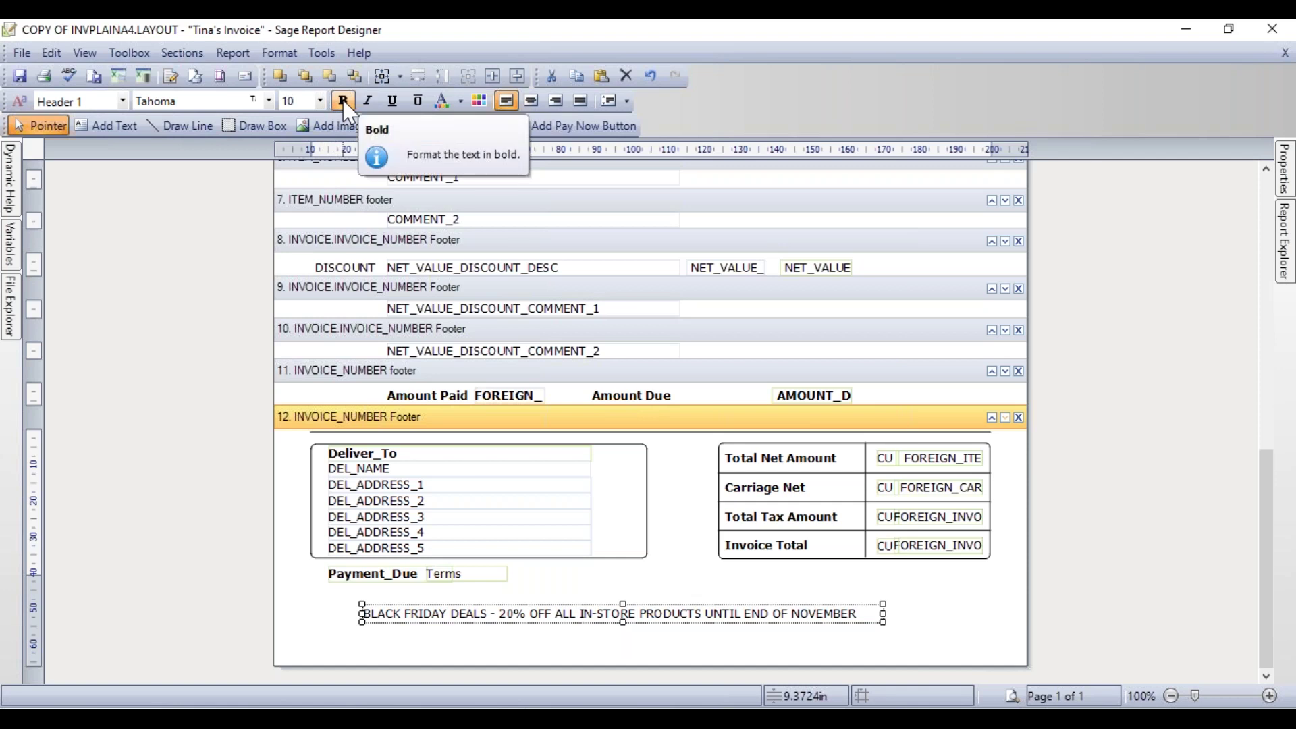
{"action": "left_click", "coordinate": [344, 101]}
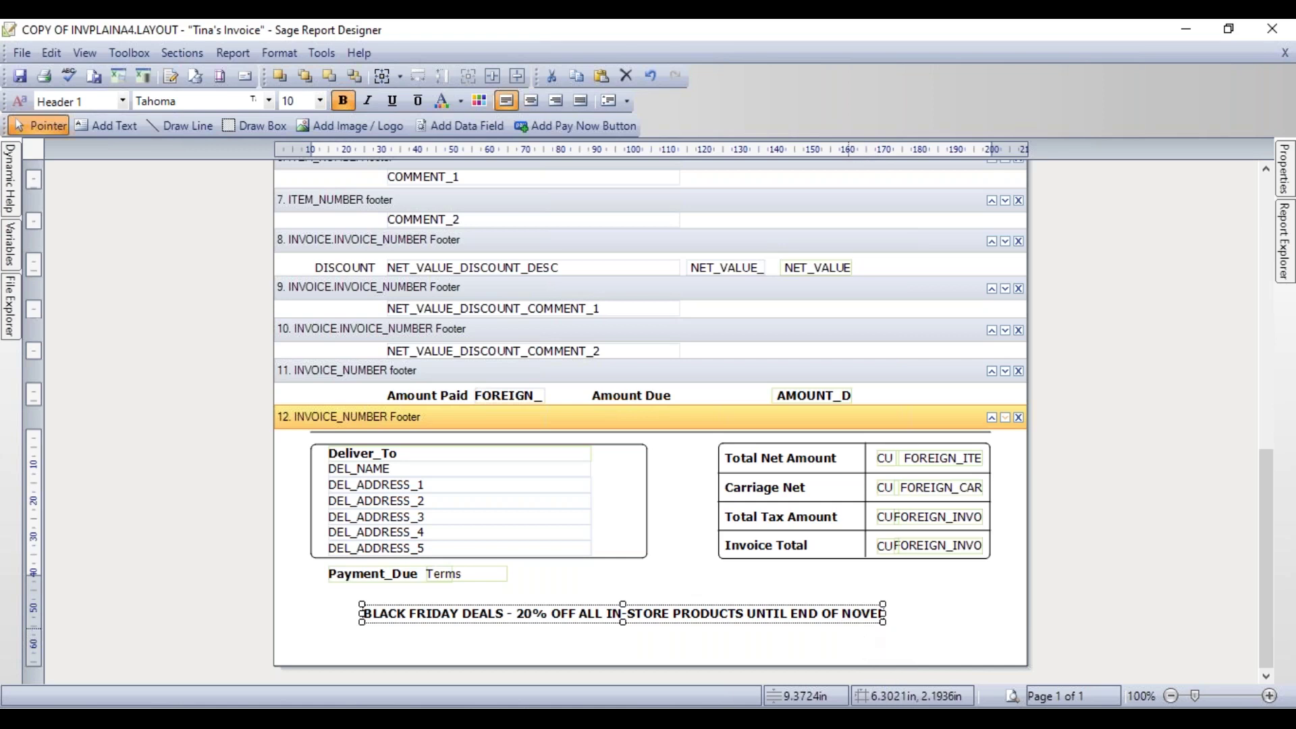
{"action": "left_click", "coordinate": [733, 613]}
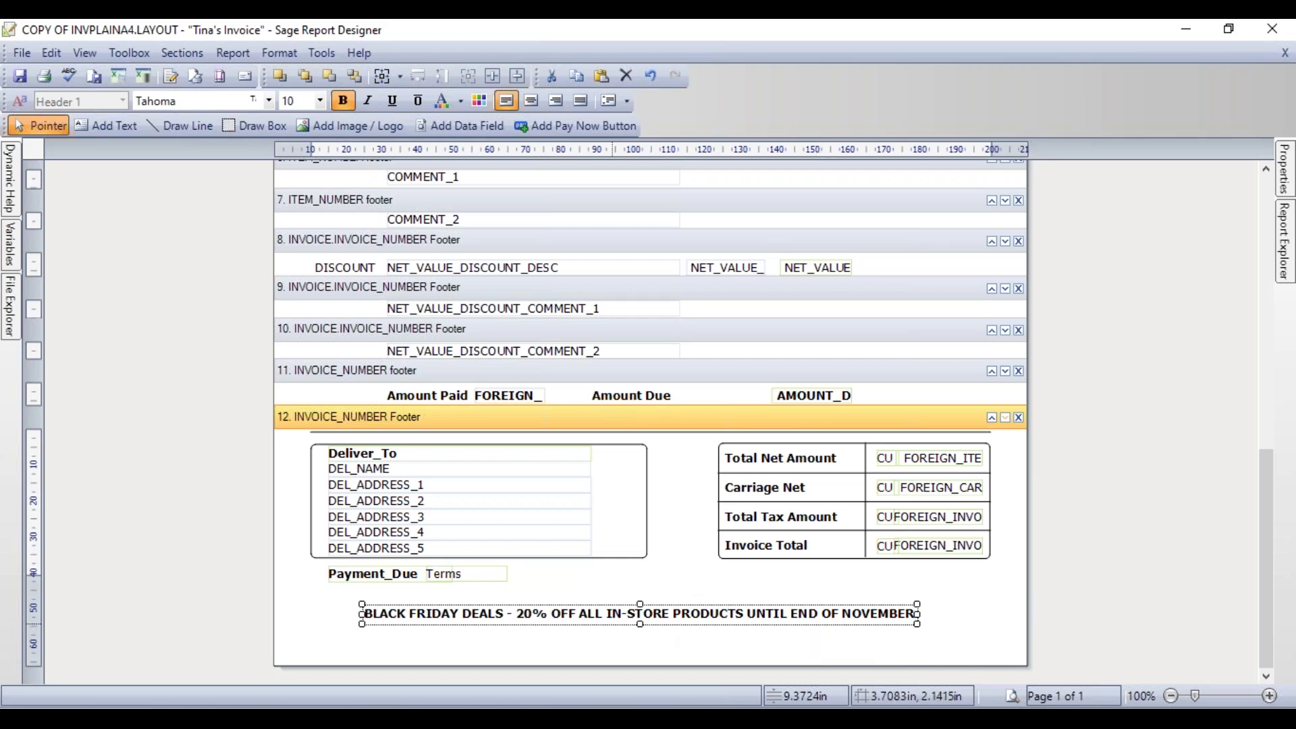
Move the Black Friday message to the page centre and save the layout
{"action": "left_click", "coordinate": [593, 641]}
{"action": "mouse_move", "coordinate": [594, 613]}
{"action": "left_mouse_down"}
{"action": "mouse_move", "coordinate": [623, 618]}
{"action": "mouse_move", "coordinate": [605, 609]}
{"action": "left_mouse_up"}
{"action": "key", "text": "Up"}
{"action": "key", "text": "Up"}
{"action": "key", "text": "Up"}
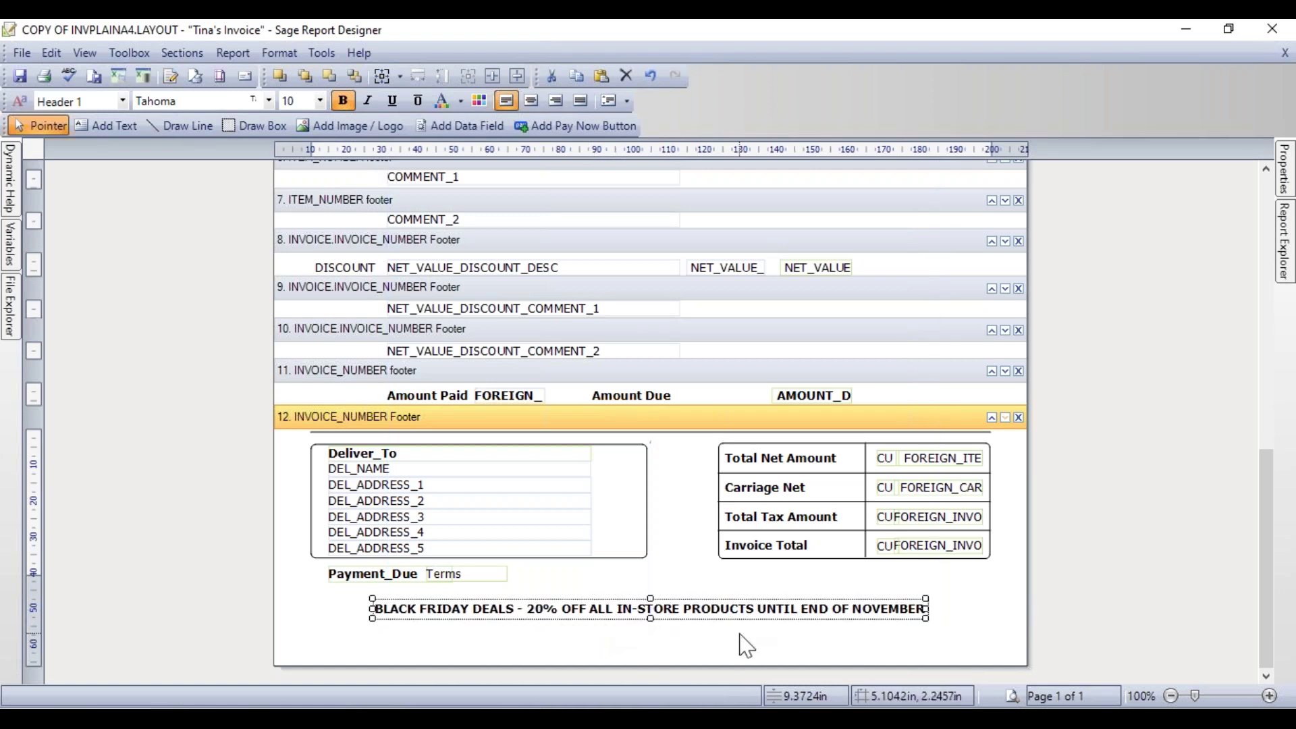
{"action": "key", "text": "Down"}
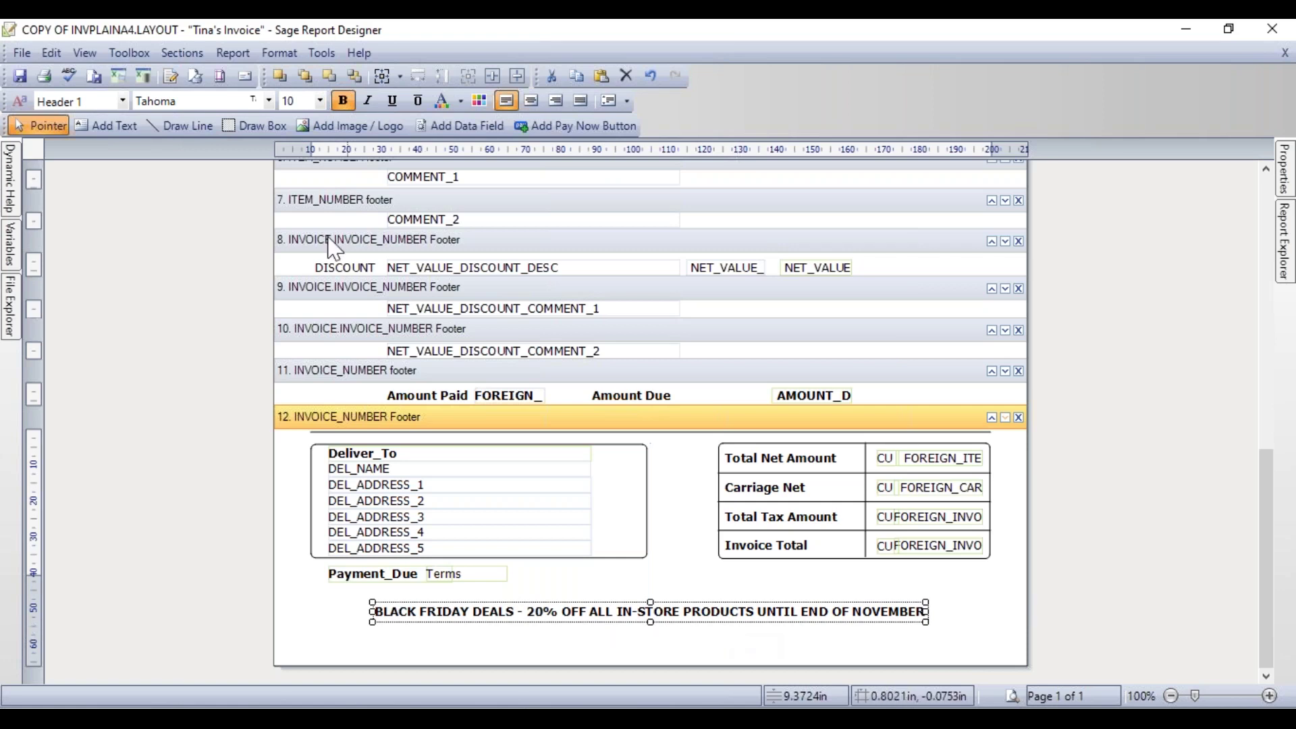
{"action": "left_click", "coordinate": [20, 77]}
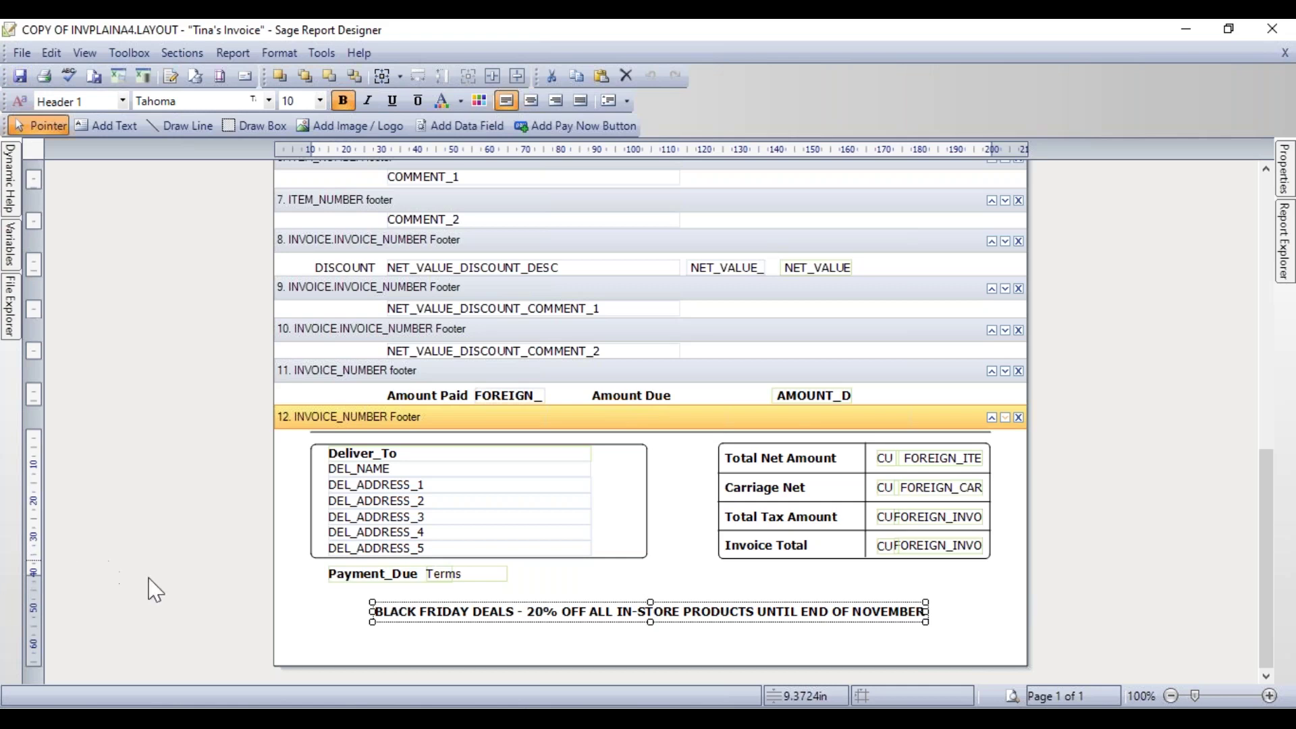
Delete the horizontal line under the section 12 footer bar
{"action": "left_click", "coordinate": [668, 441]}
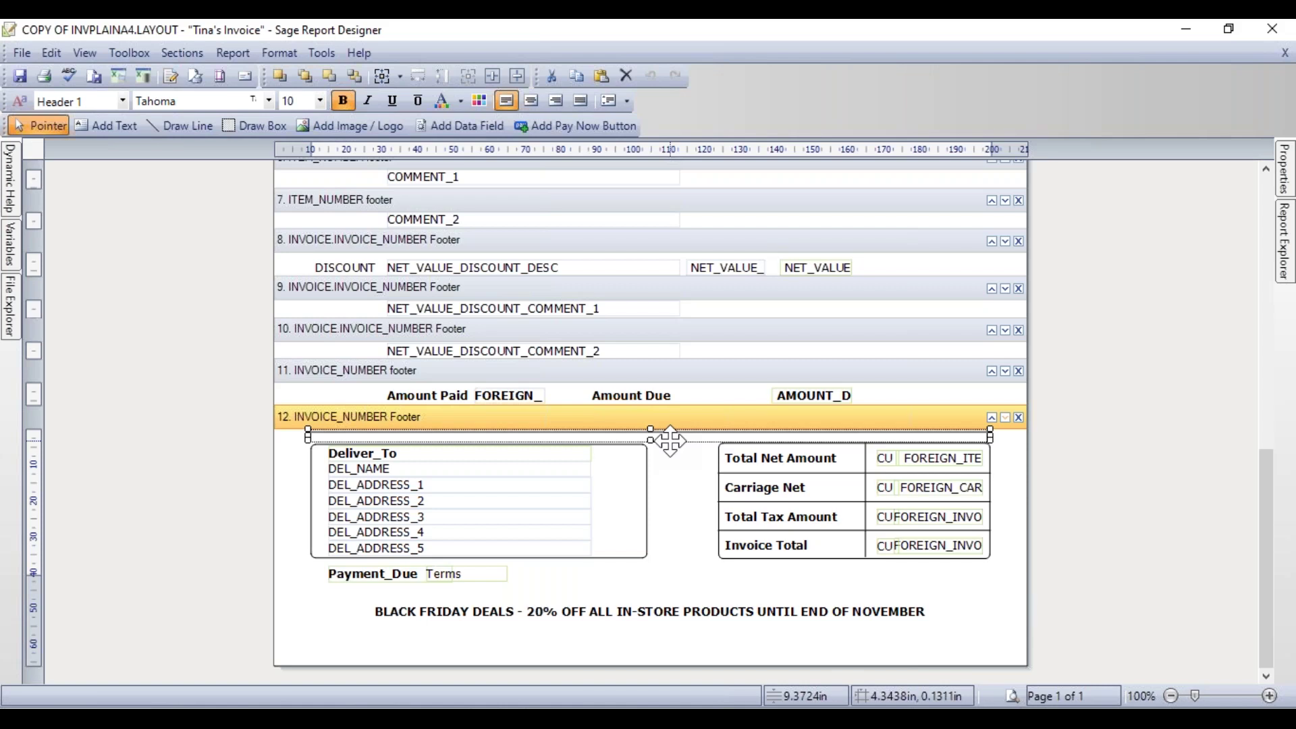
{"action": "key", "text": "Delete"}
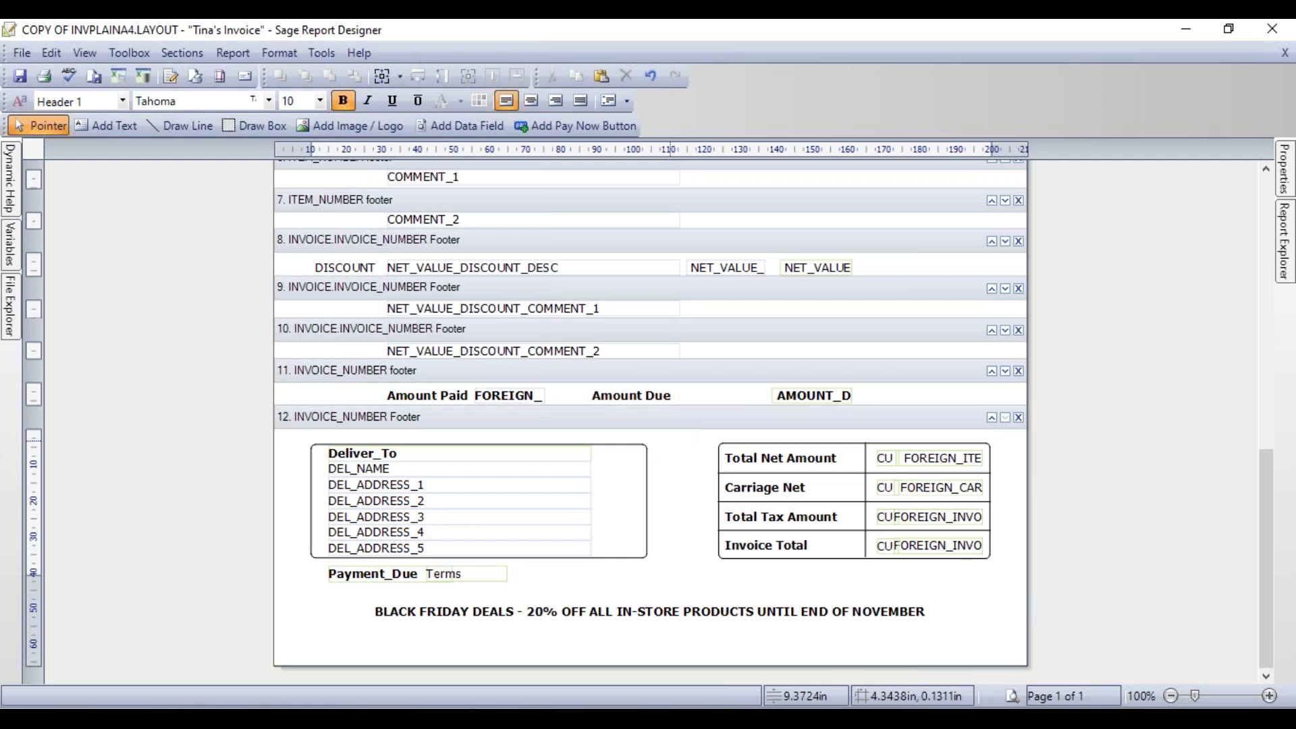
{"action": "left_click", "coordinate": [1266, 170]}
Scroll back up to the INVOICE_NUMBER Header and bring up the Page label's options
{"action": "left_click", "coordinate": [1266, 169]}
{"action": "left_click_drag", "start_coordinate": [1266, 170], "coordinate": [1274, 181]}
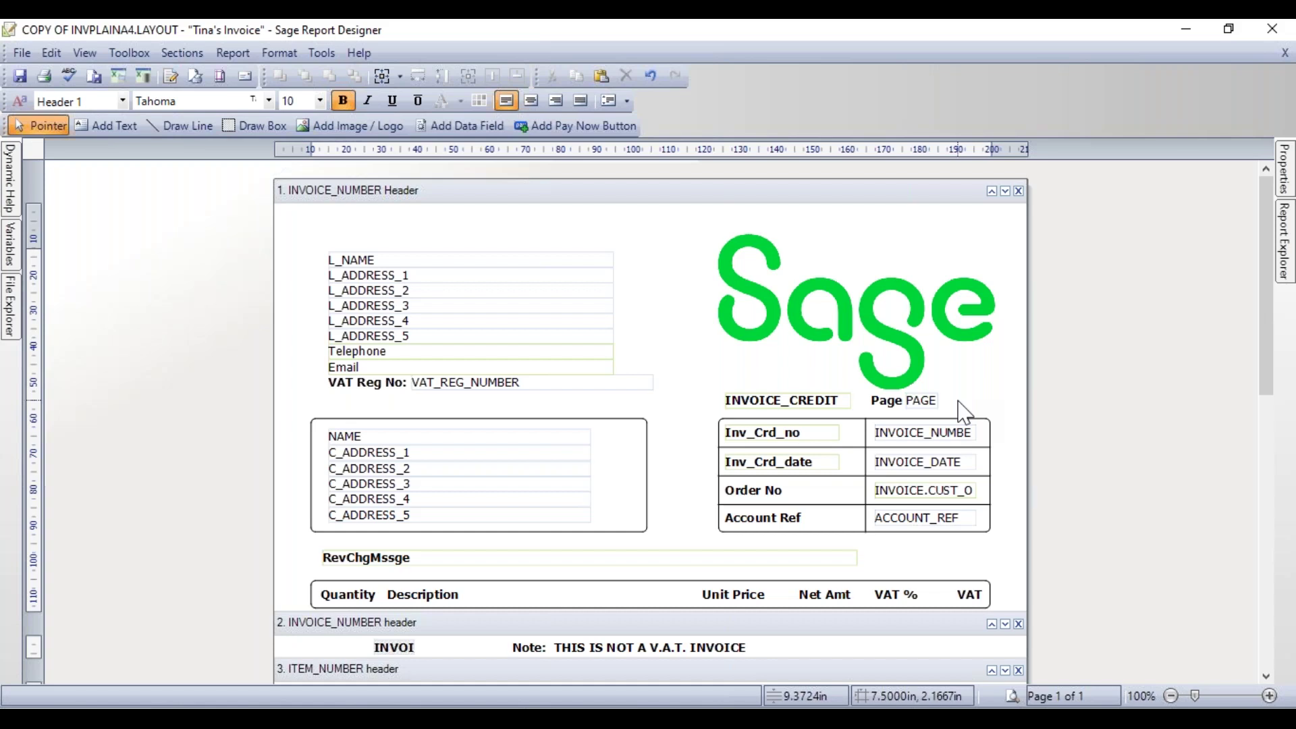
{"action": "right_click", "coordinate": [884, 400]}
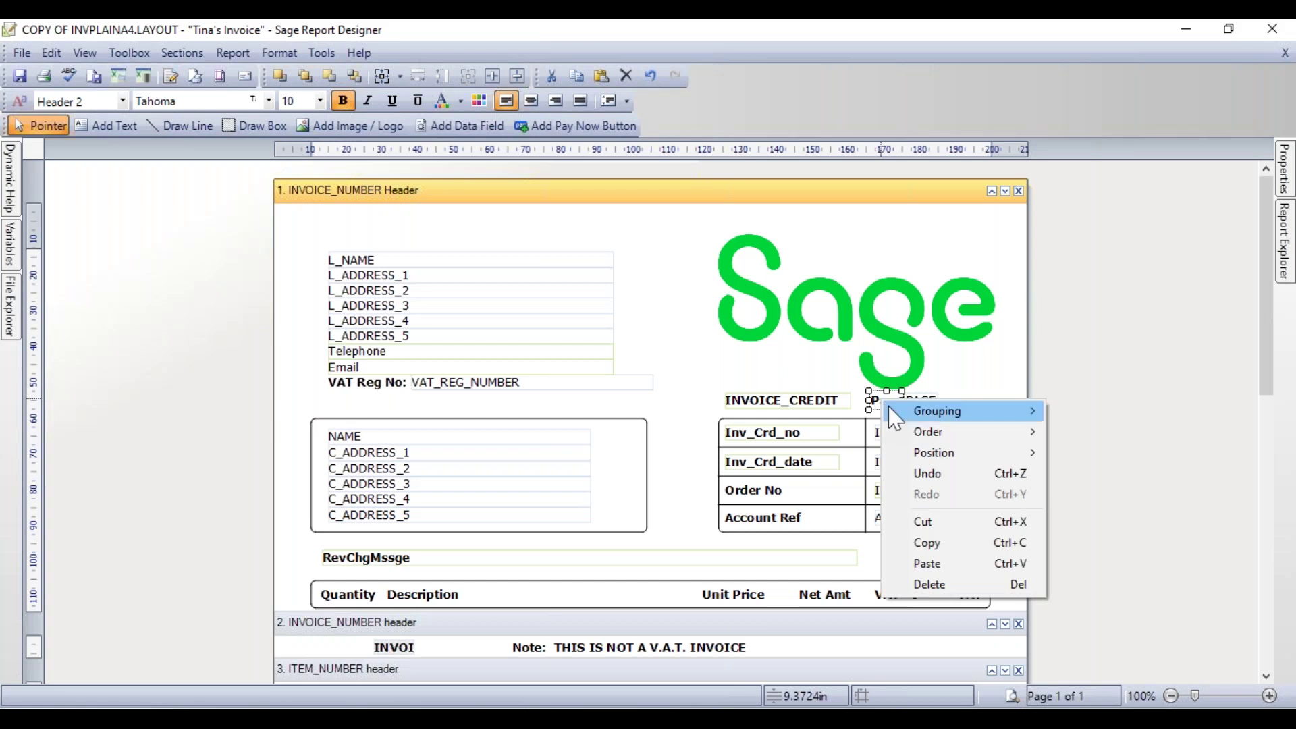
Delete the Page label and the PAGE field from the header
{"action": "left_click", "coordinate": [987, 587]}
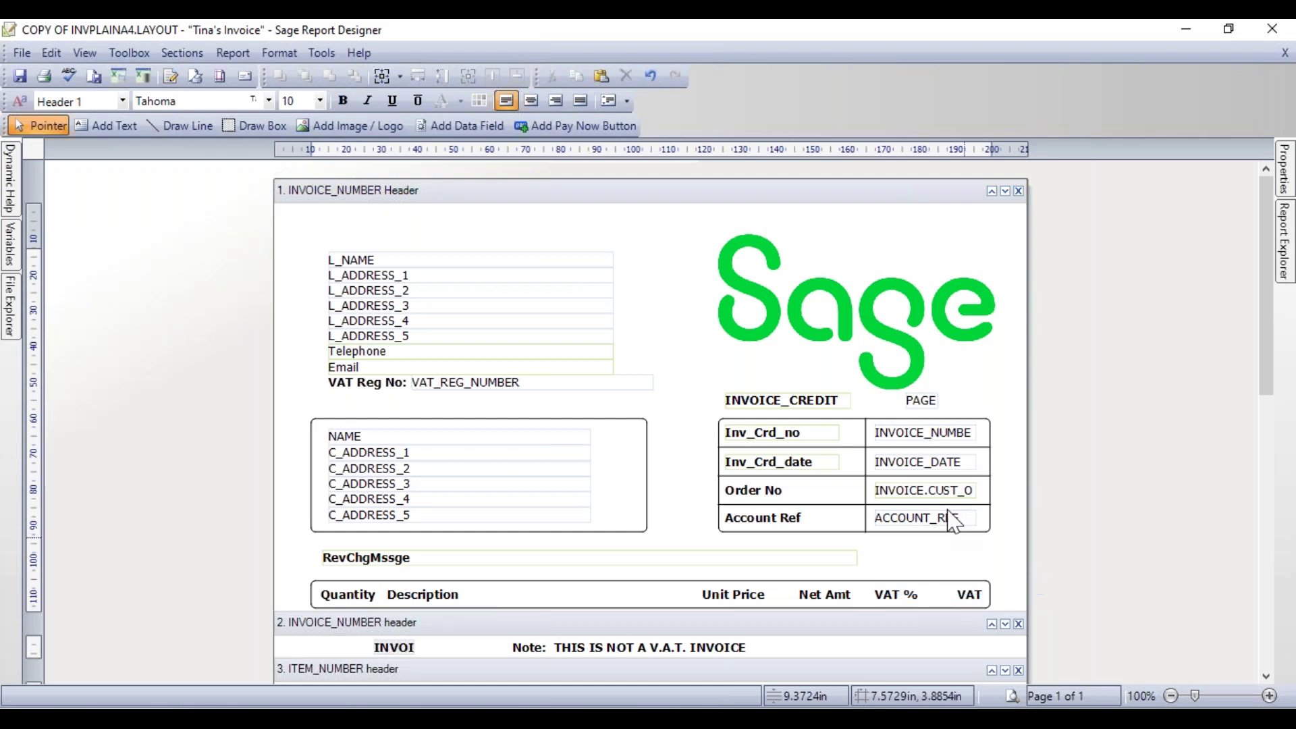
{"action": "right_click", "coordinate": [925, 401]}
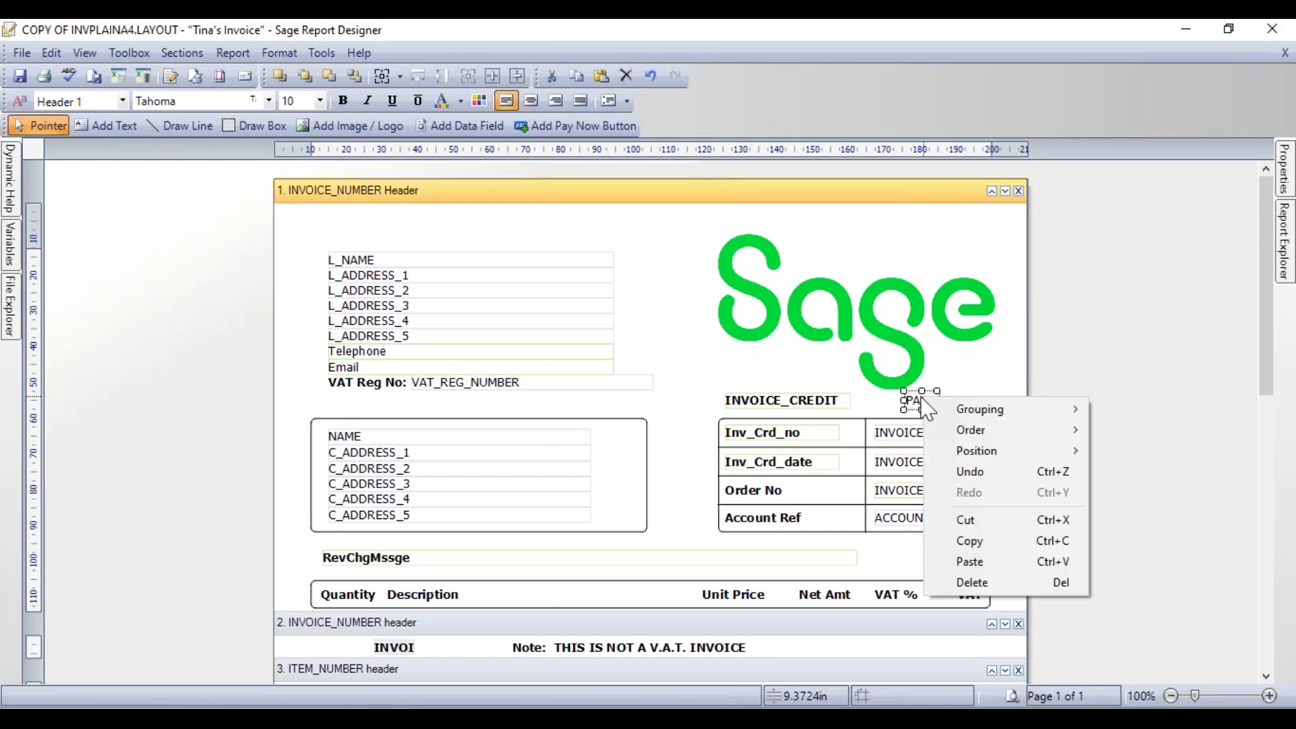
{"action": "left_click", "coordinate": [1001, 583]}
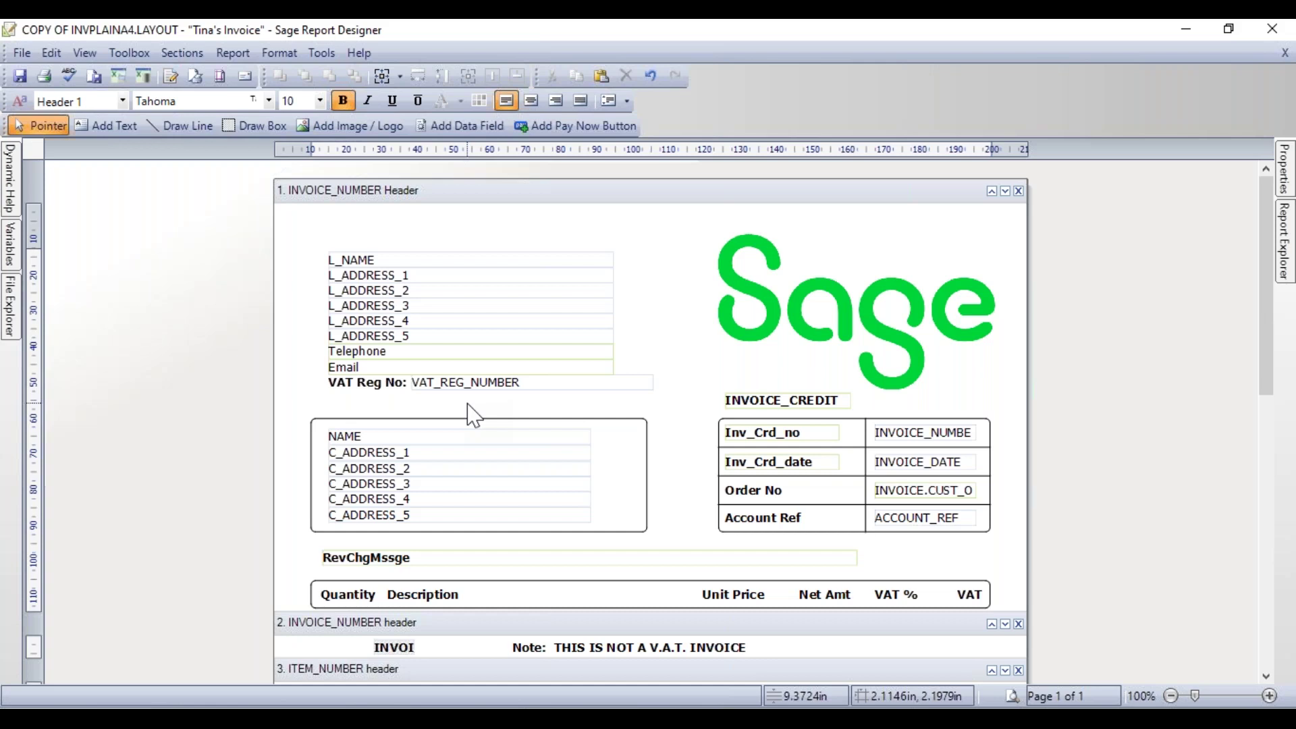
Delete the VAT Reg No: label and VAT_REG_NUMBER field, then save the layout
{"action": "left_click", "coordinate": [359, 383]}
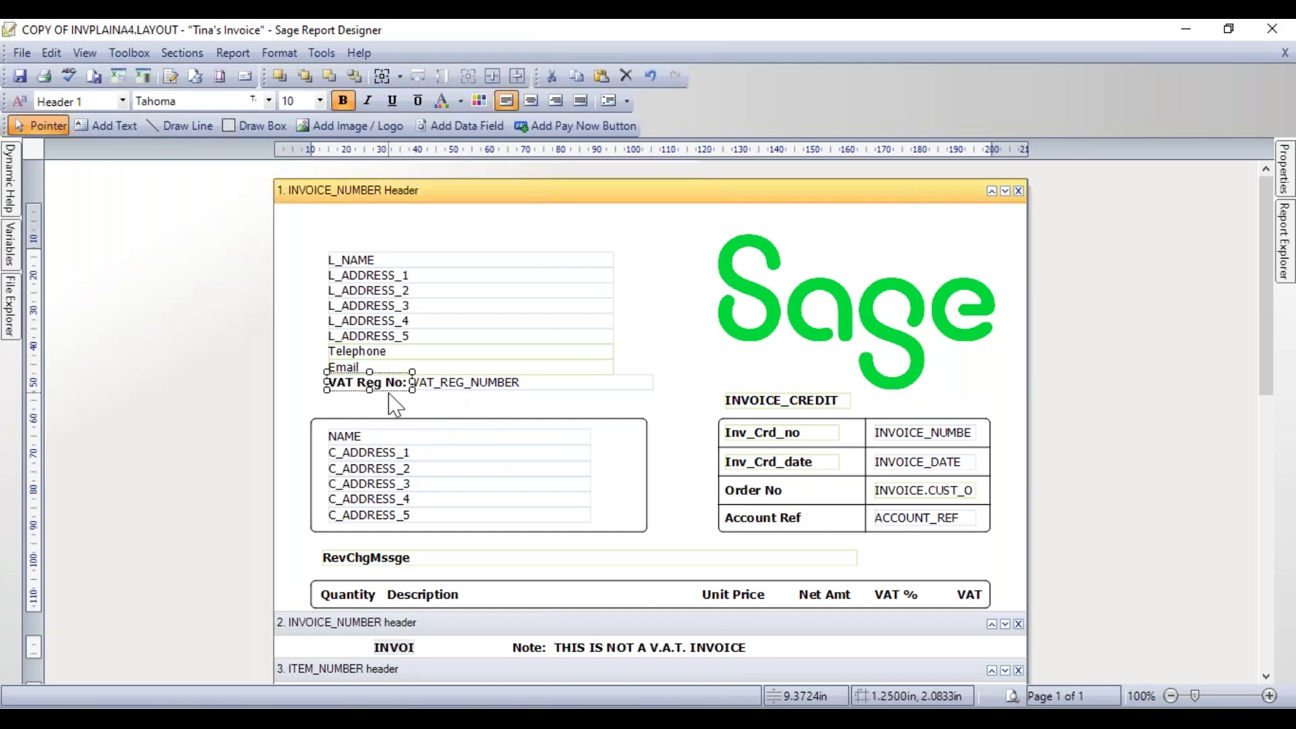
{"action": "key", "text": "Delete"}
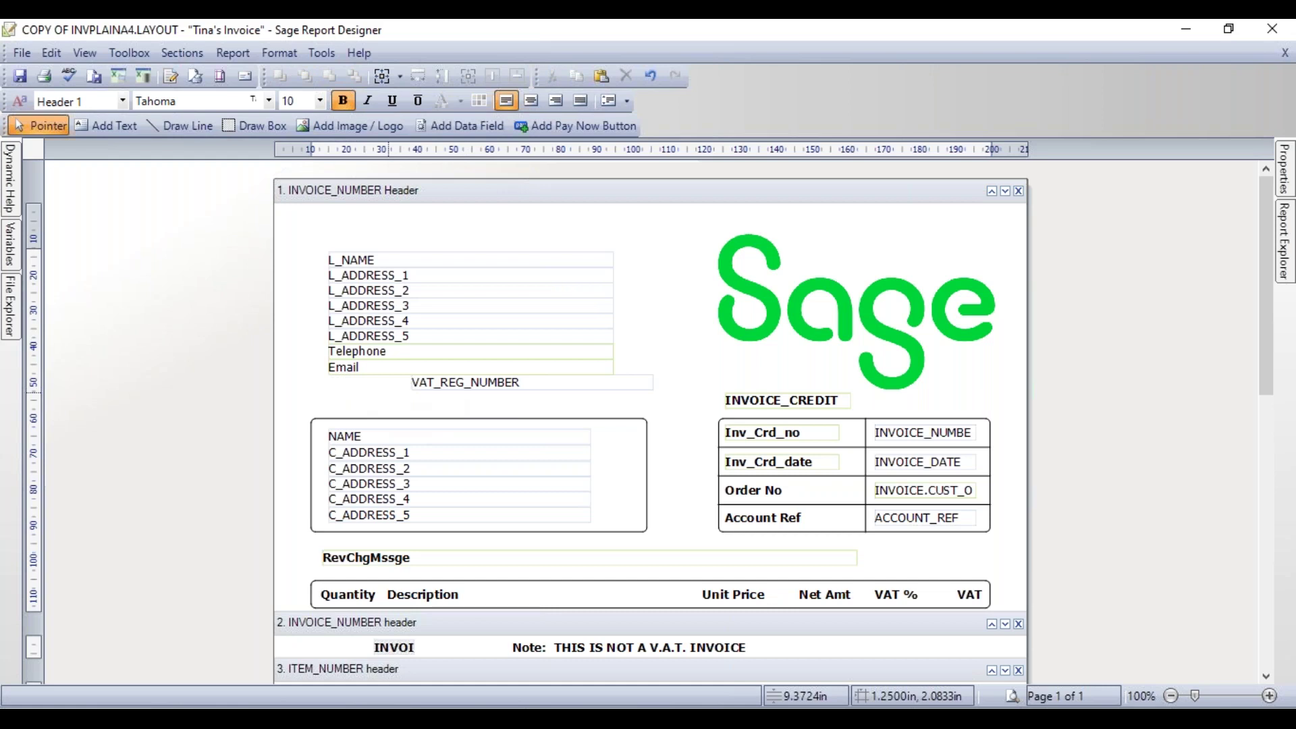
{"action": "right_click", "coordinate": [487, 386]}
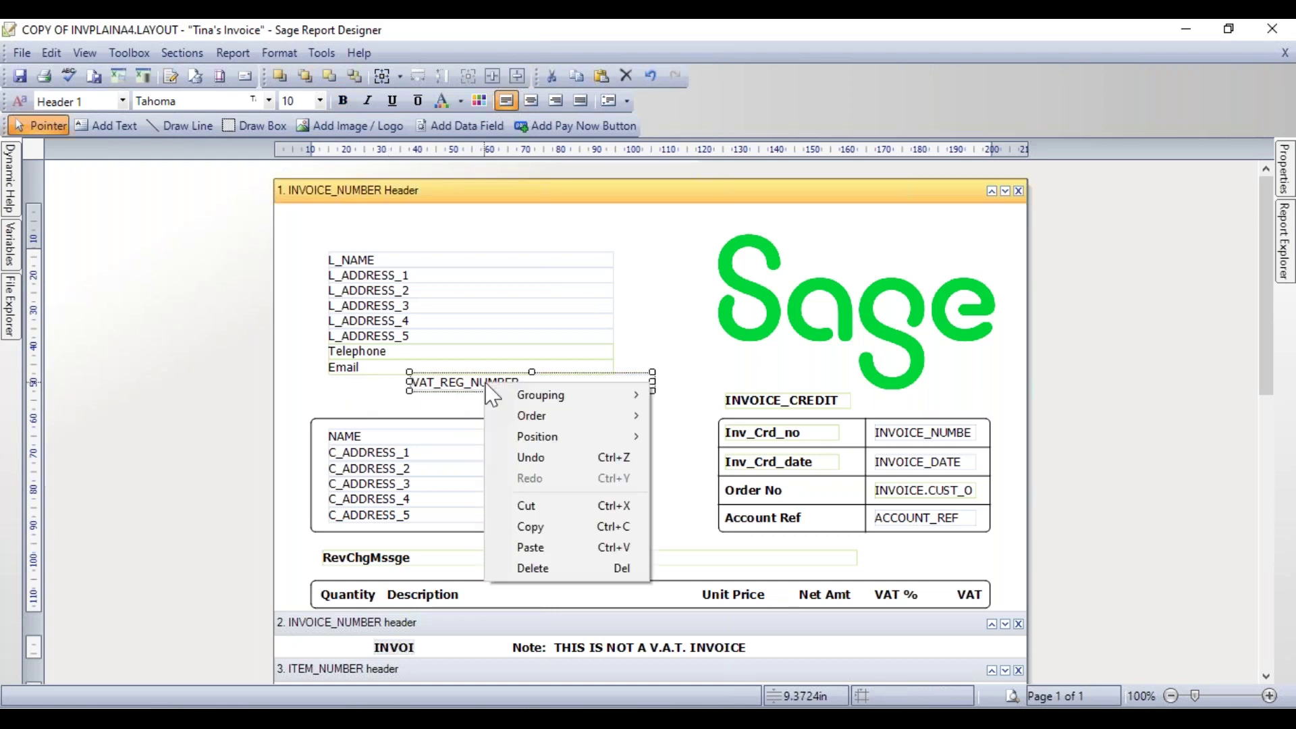
{"action": "left_click", "coordinate": [592, 572]}
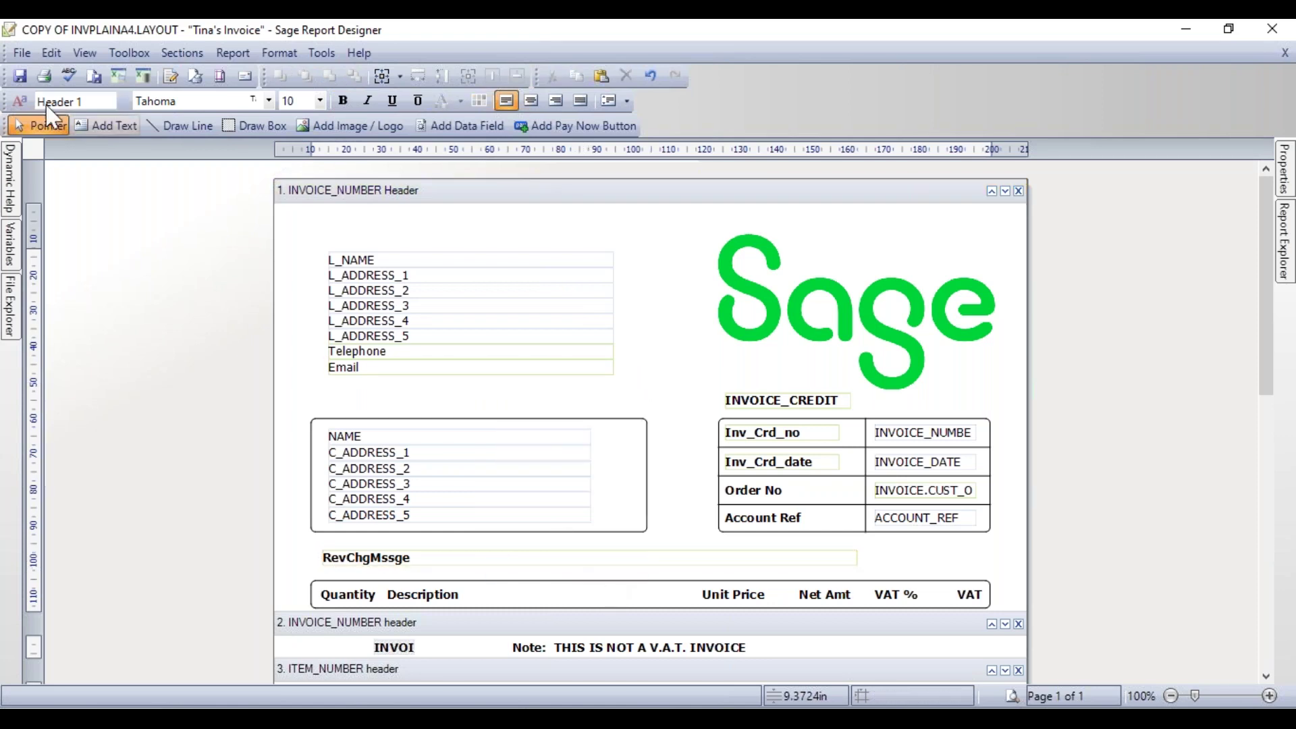
{"action": "left_click", "coordinate": [20, 77]}
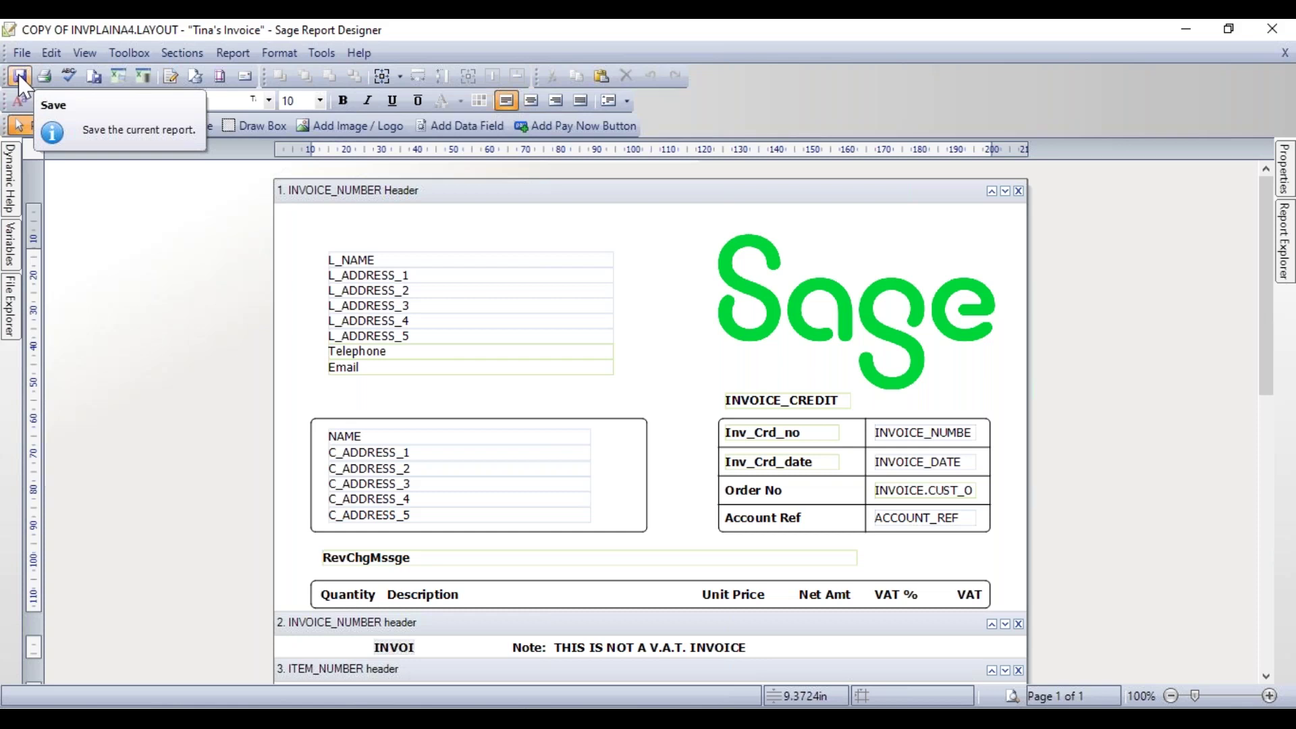
Save Tina's Invoice layout
{"action": "left_click", "coordinate": [20, 77]}
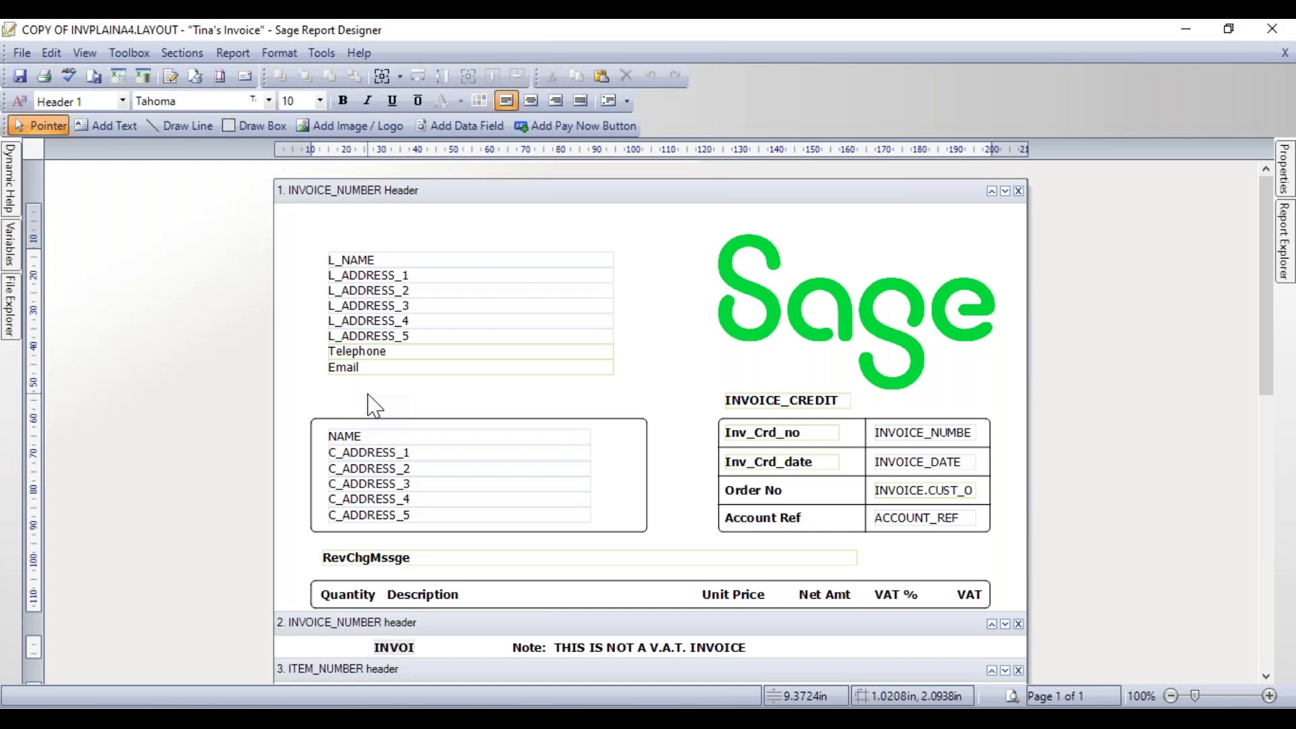
Bring up the Chrome window with the 'Tables and variables used by Report Designer' article
{"action": "left_click", "coordinate": [488, 707]}
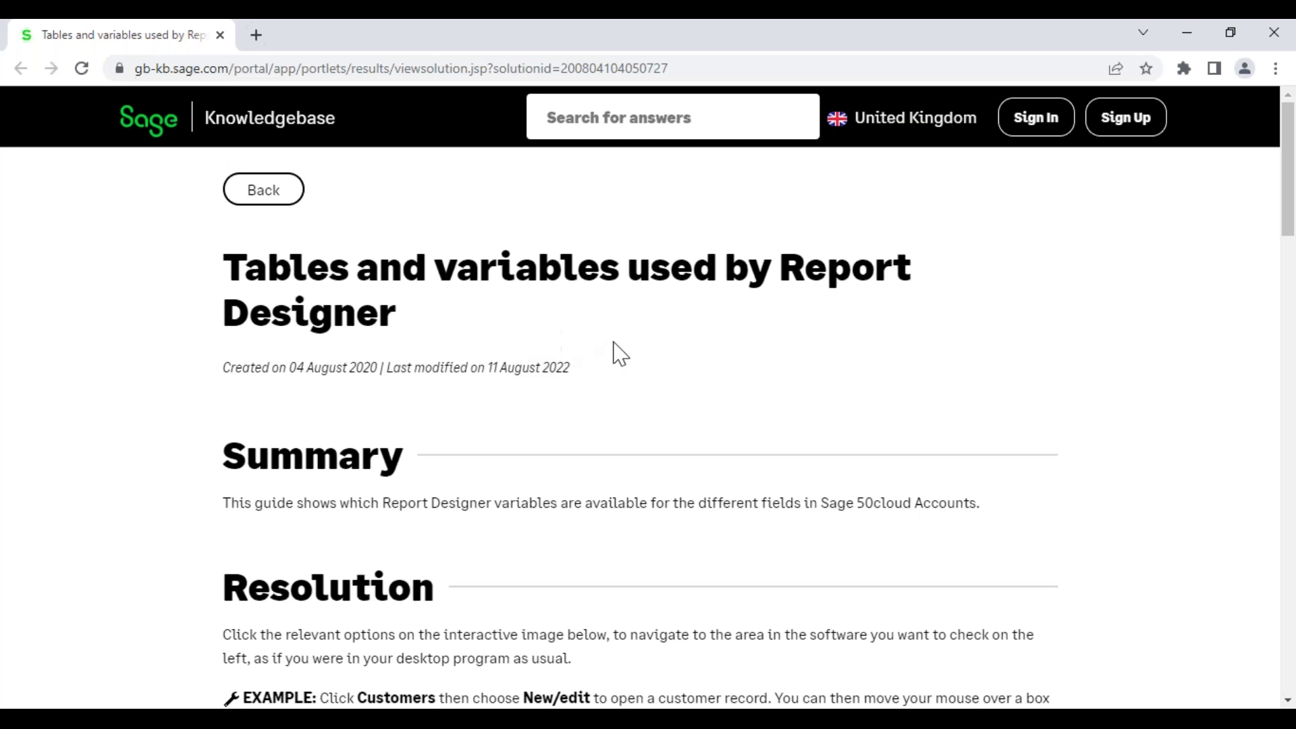
Find the Website field under Settings > Company Preferences as COMPANY.WEB_ADDRESS, then return to Report Designer
{"action": "left_click_drag", "start_coordinate": [1289, 230], "coordinate": [1289, 339]}
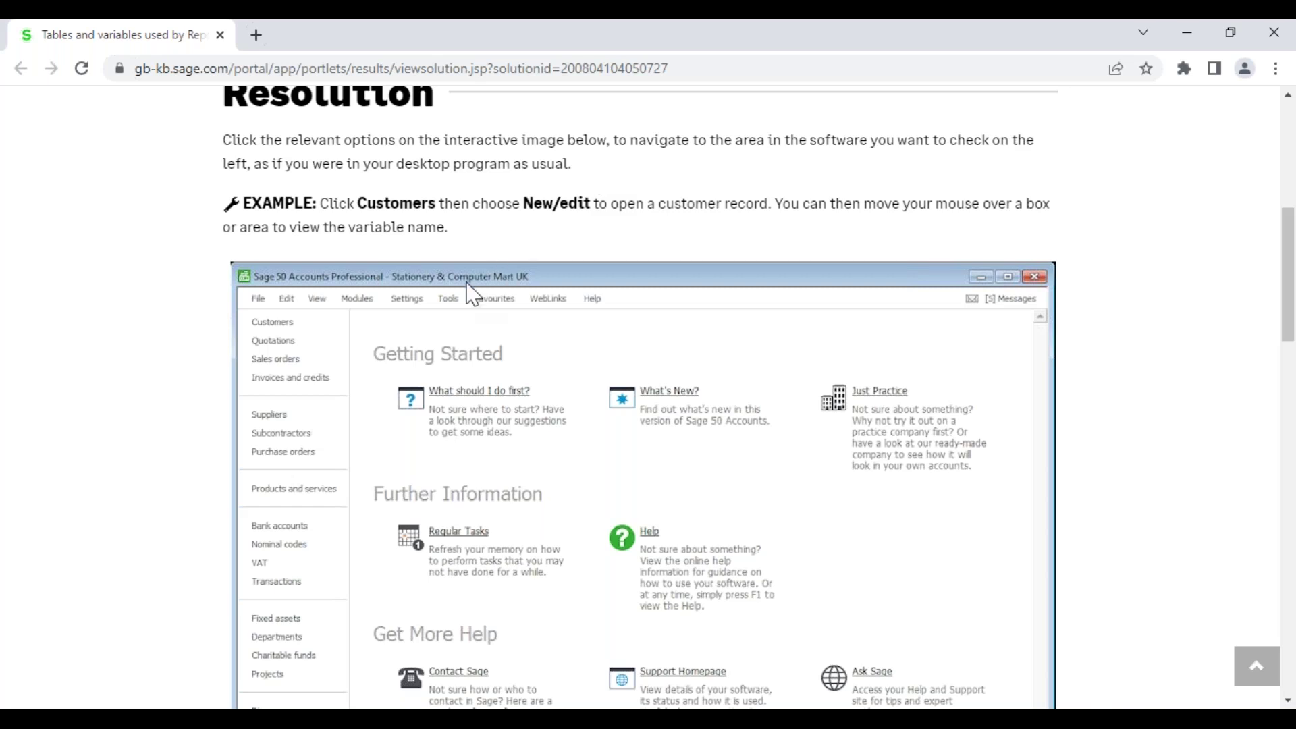
{"action": "left_click", "coordinate": [407, 304]}
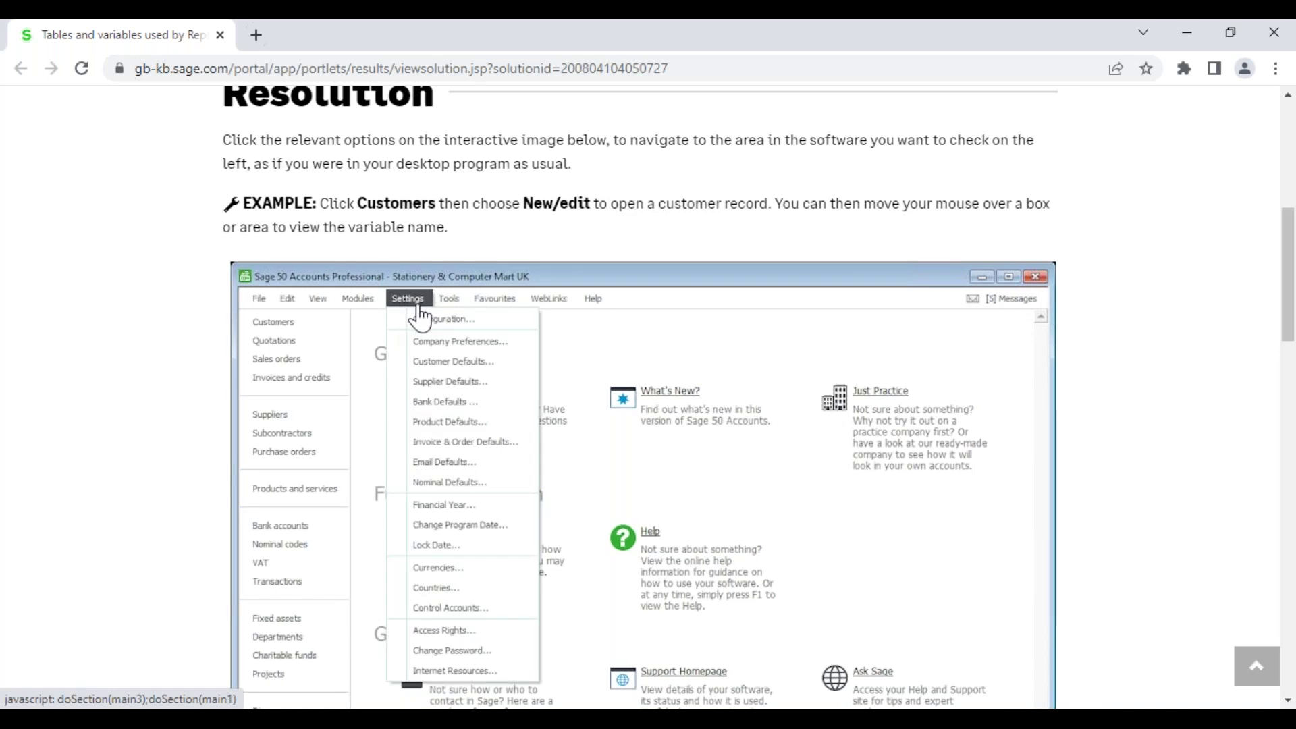
{"action": "left_click", "coordinate": [438, 347]}
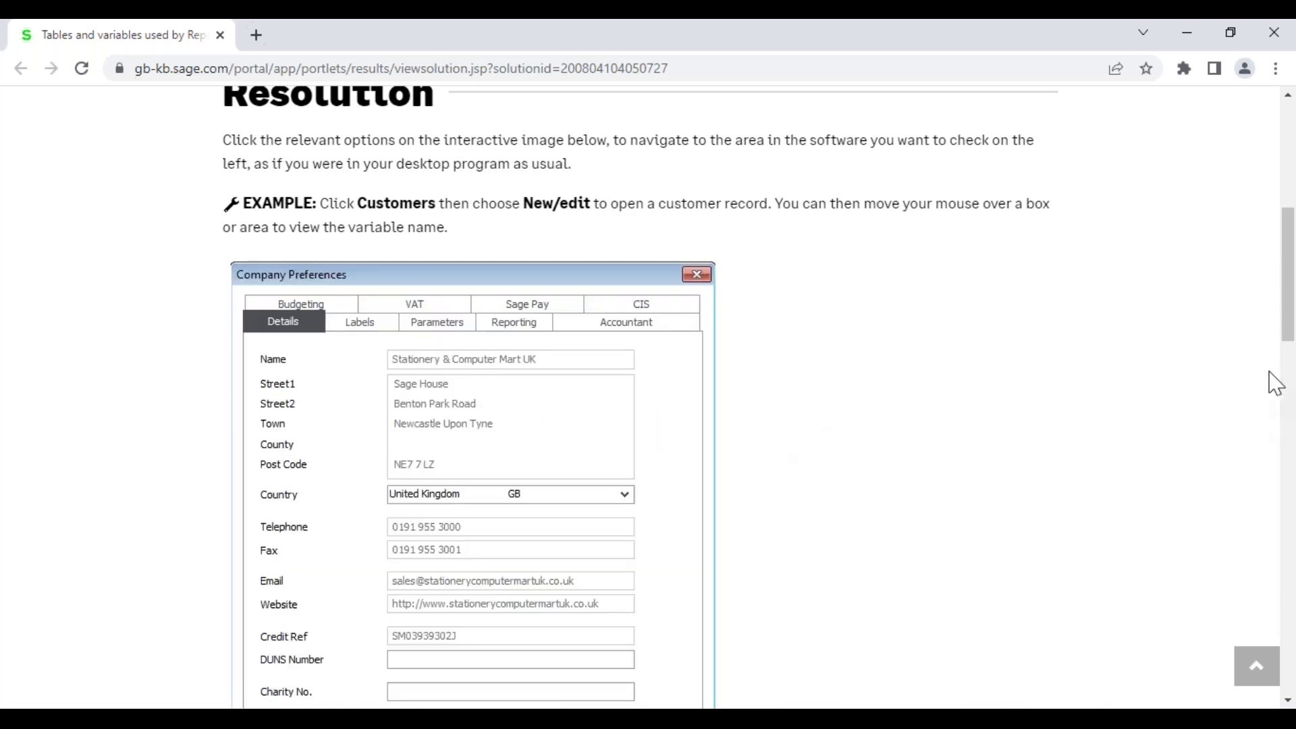
{"action": "left_click_drag", "start_coordinate": [1284, 333], "coordinate": [1287, 376]}
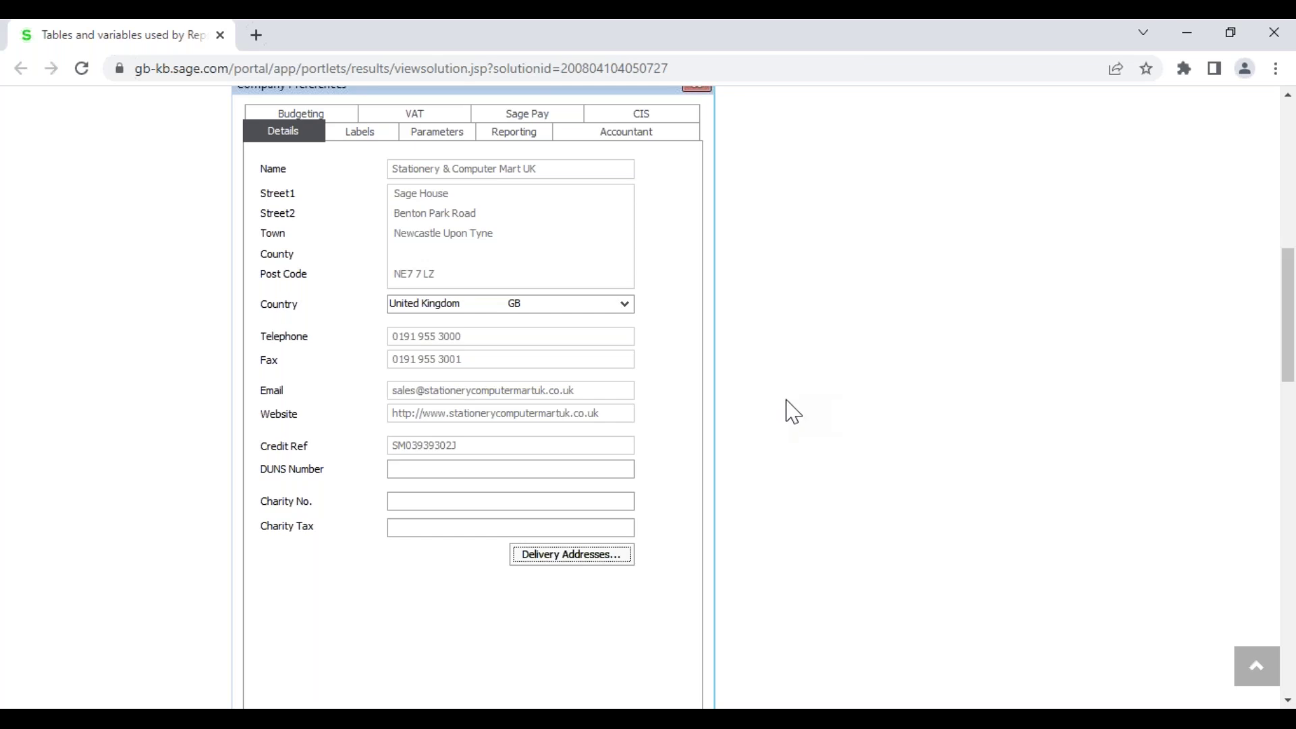
{"action": "mouse_move", "coordinate": [543, 421]}
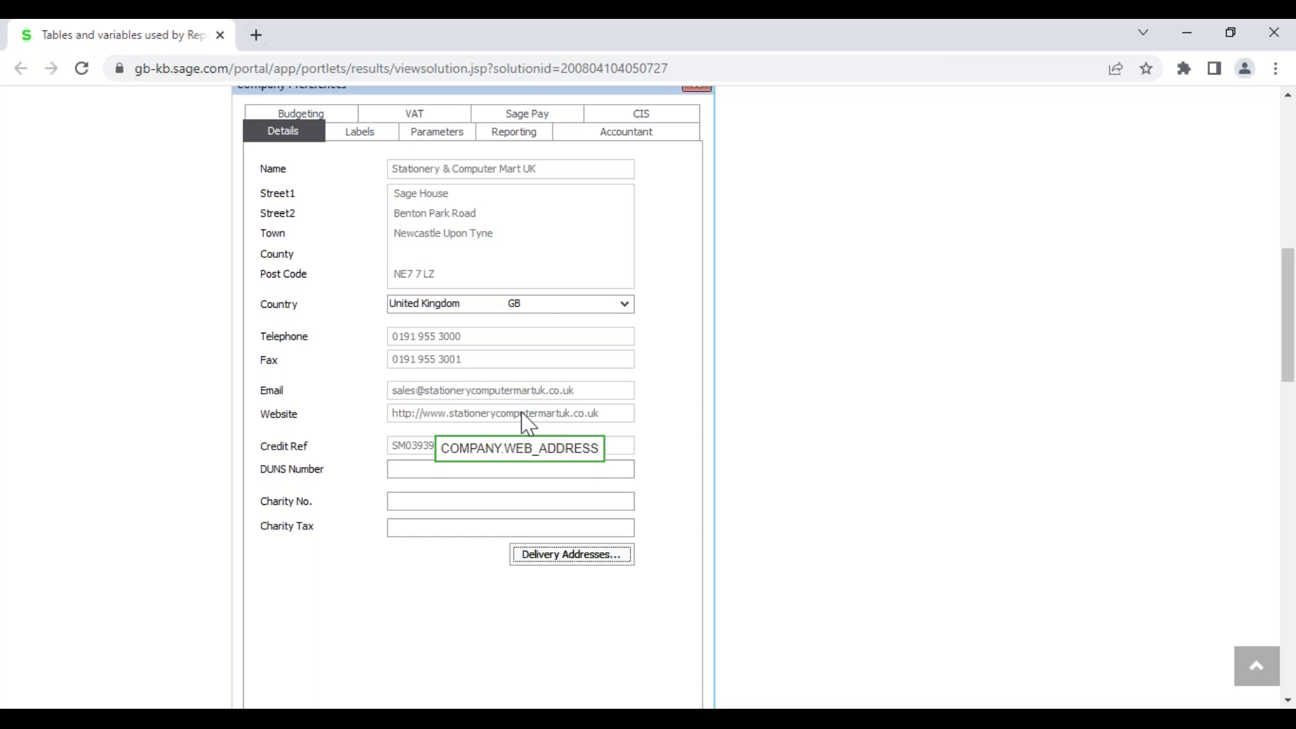
{"action": "key", "text": "alt+Tab"}
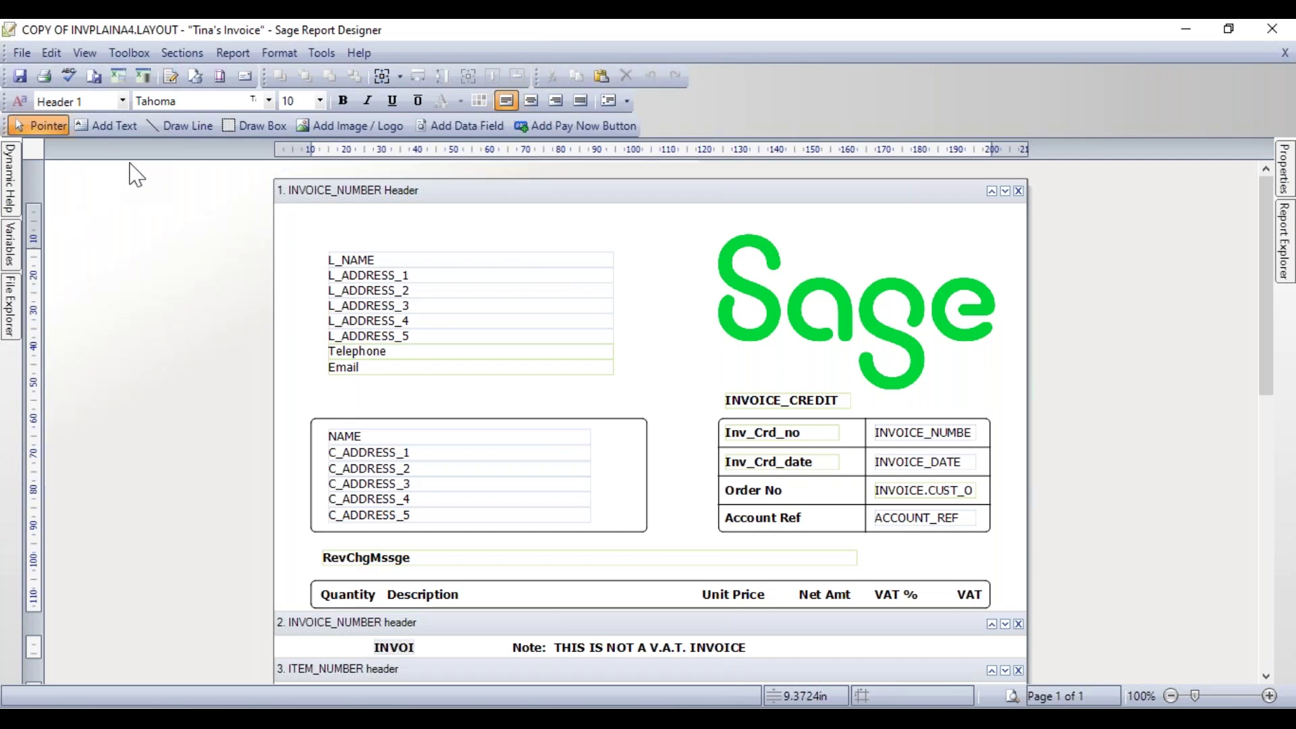
Insert a COMPANY WEB_ADDRESS data field into the header and position it directly under Email
{"action": "left_click", "coordinate": [475, 133]}
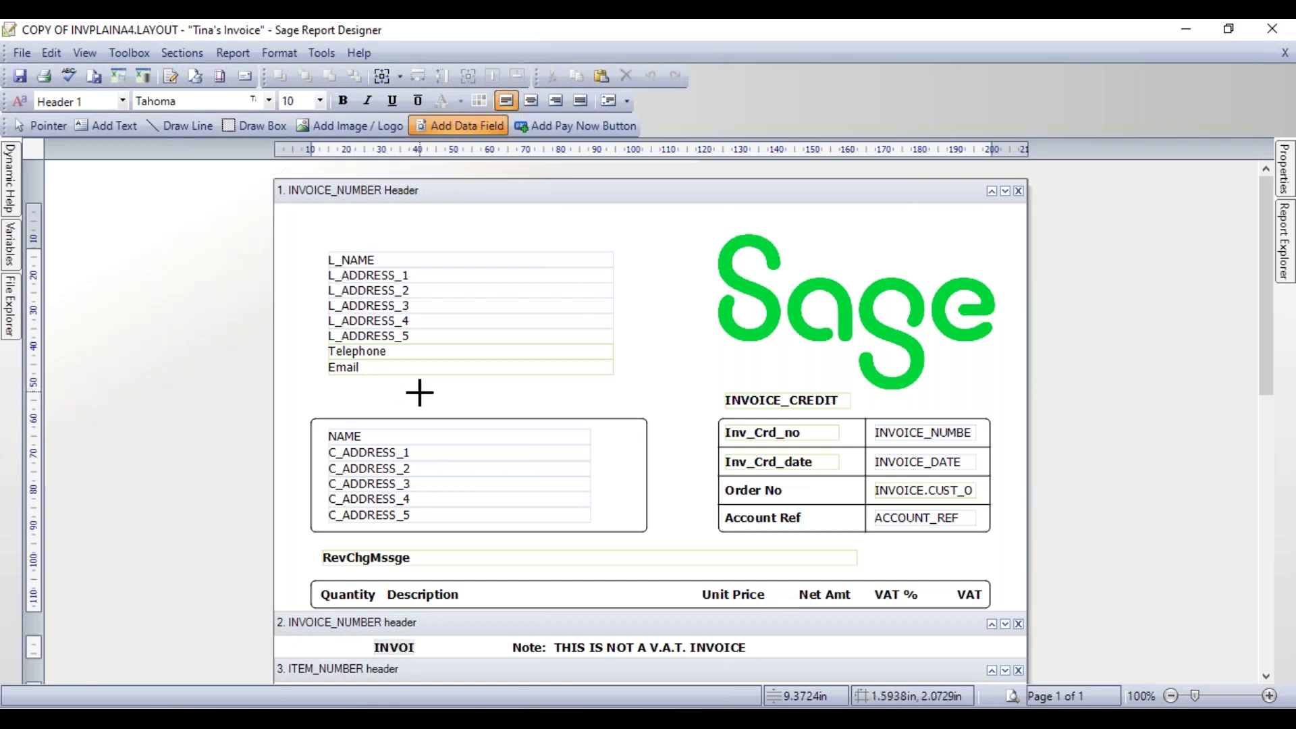
{"action": "left_click", "coordinate": [419, 389]}
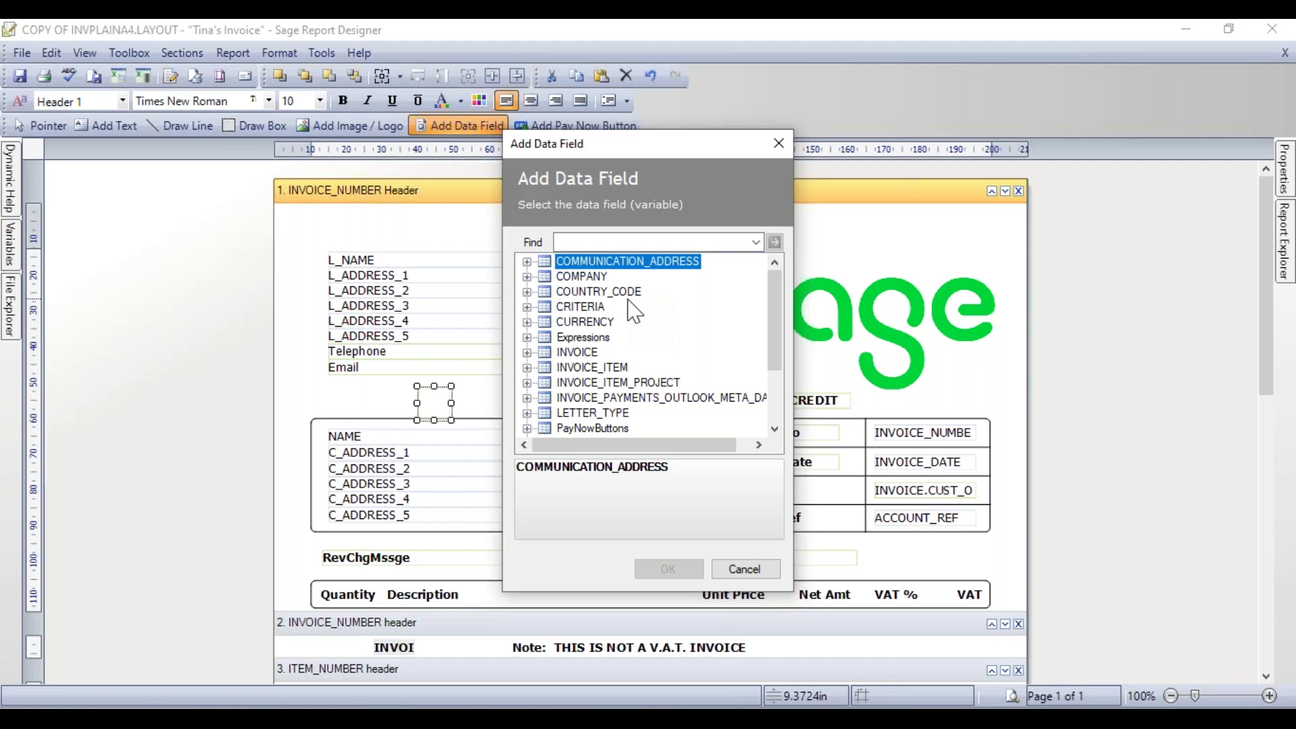
{"action": "left_click", "coordinate": [582, 278]}
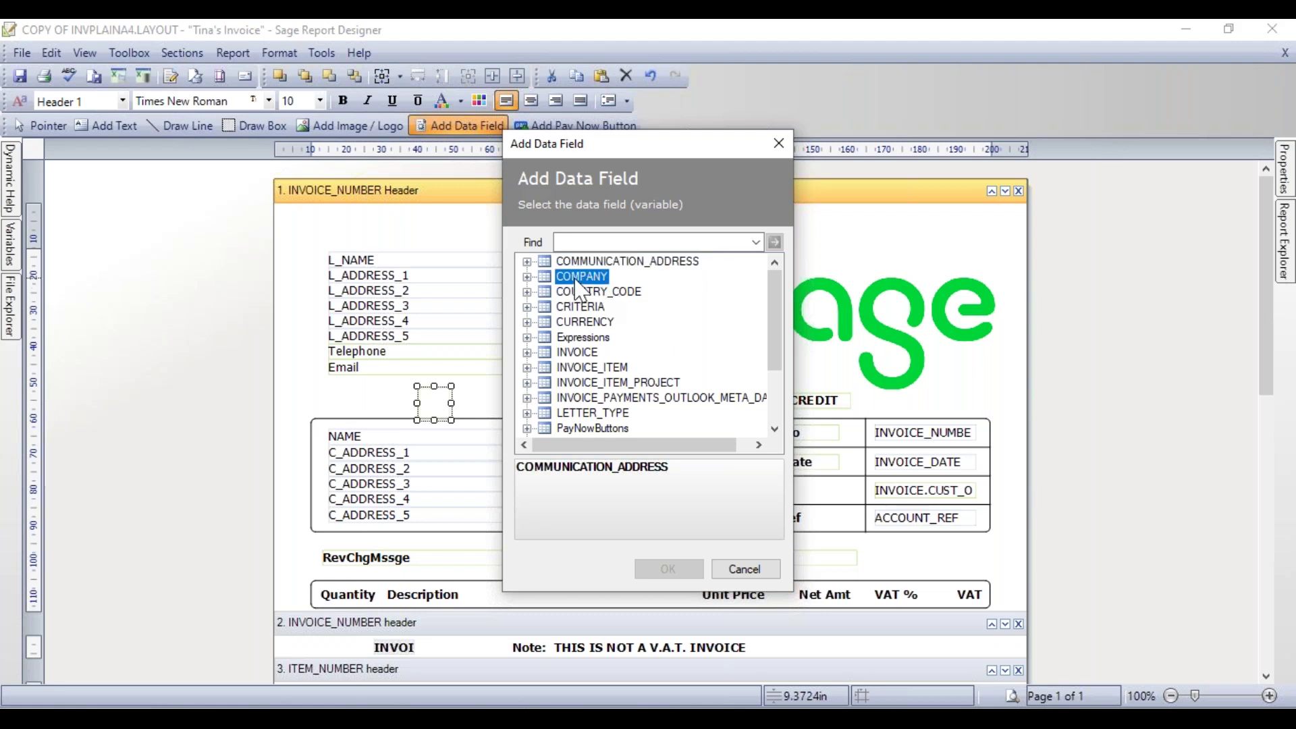
{"action": "left_click", "coordinate": [528, 277]}
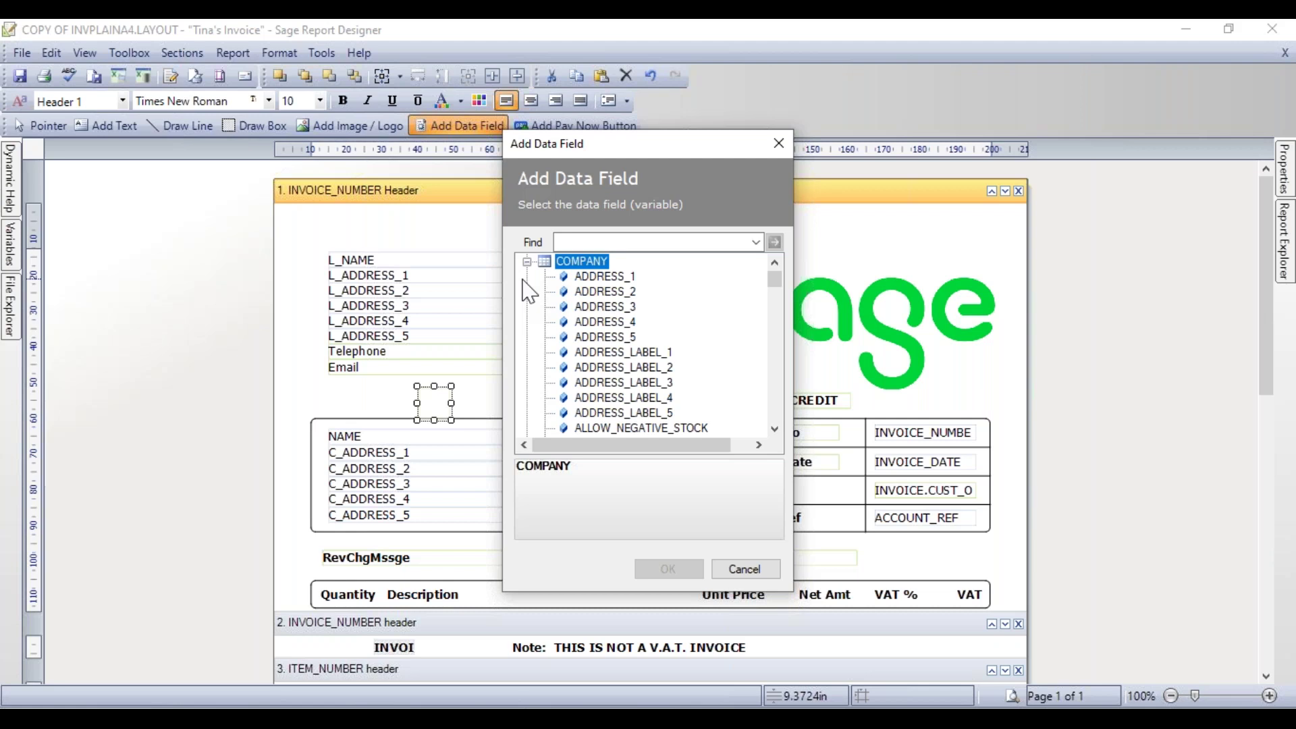
{"action": "key", "text": "w"}
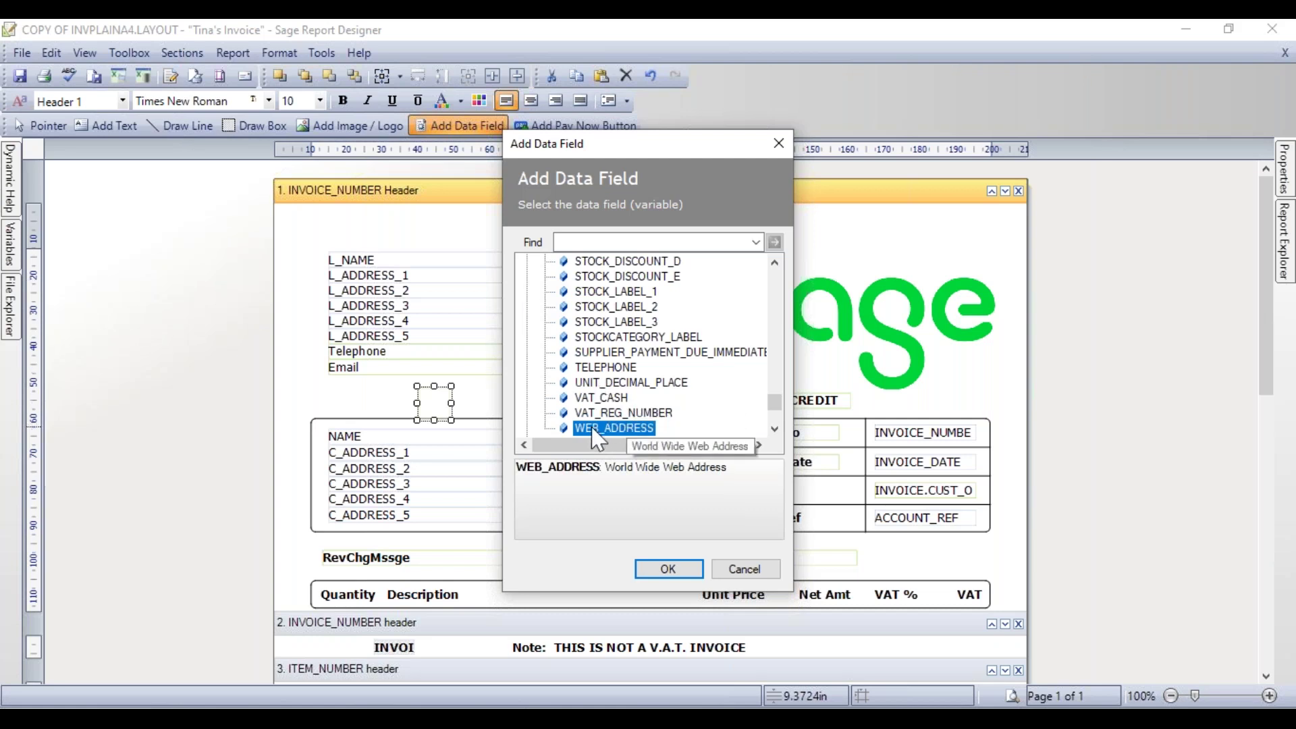
{"action": "left_click", "coordinate": [679, 575]}
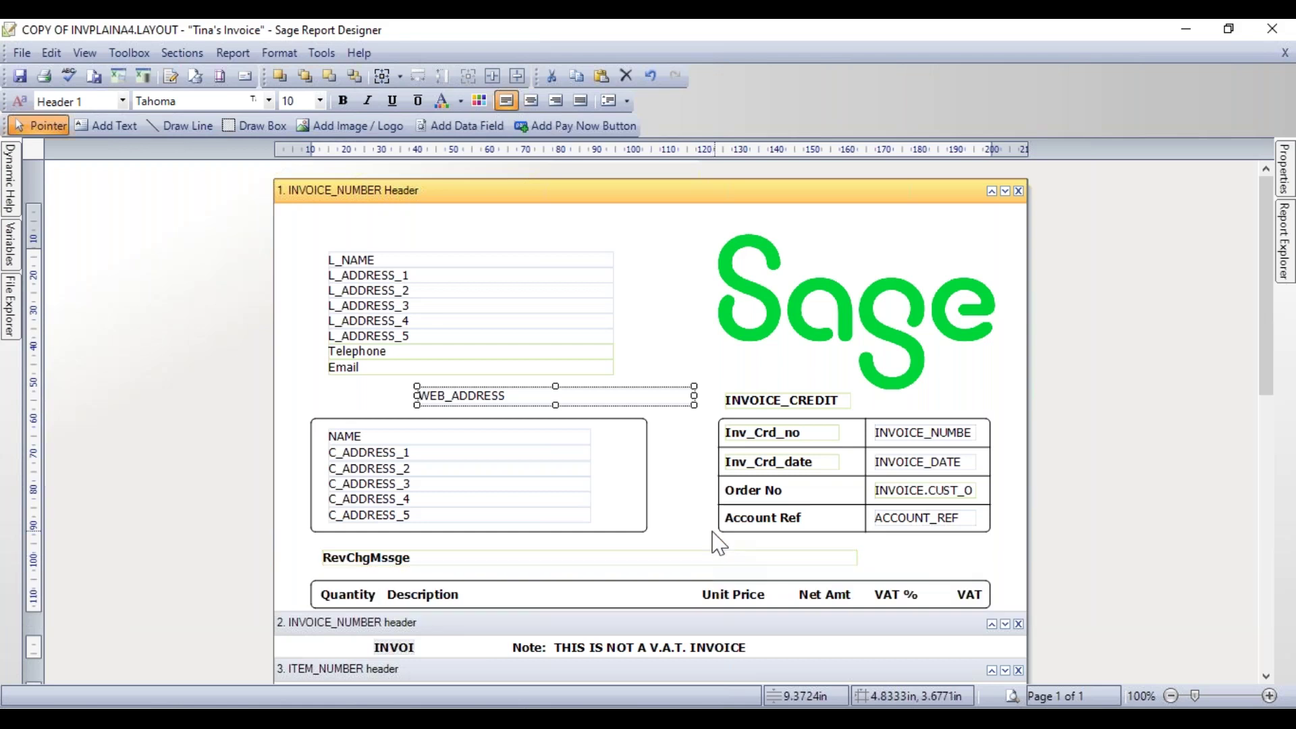
{"action": "left_click_drag", "start_coordinate": [495, 394], "coordinate": [407, 381]}
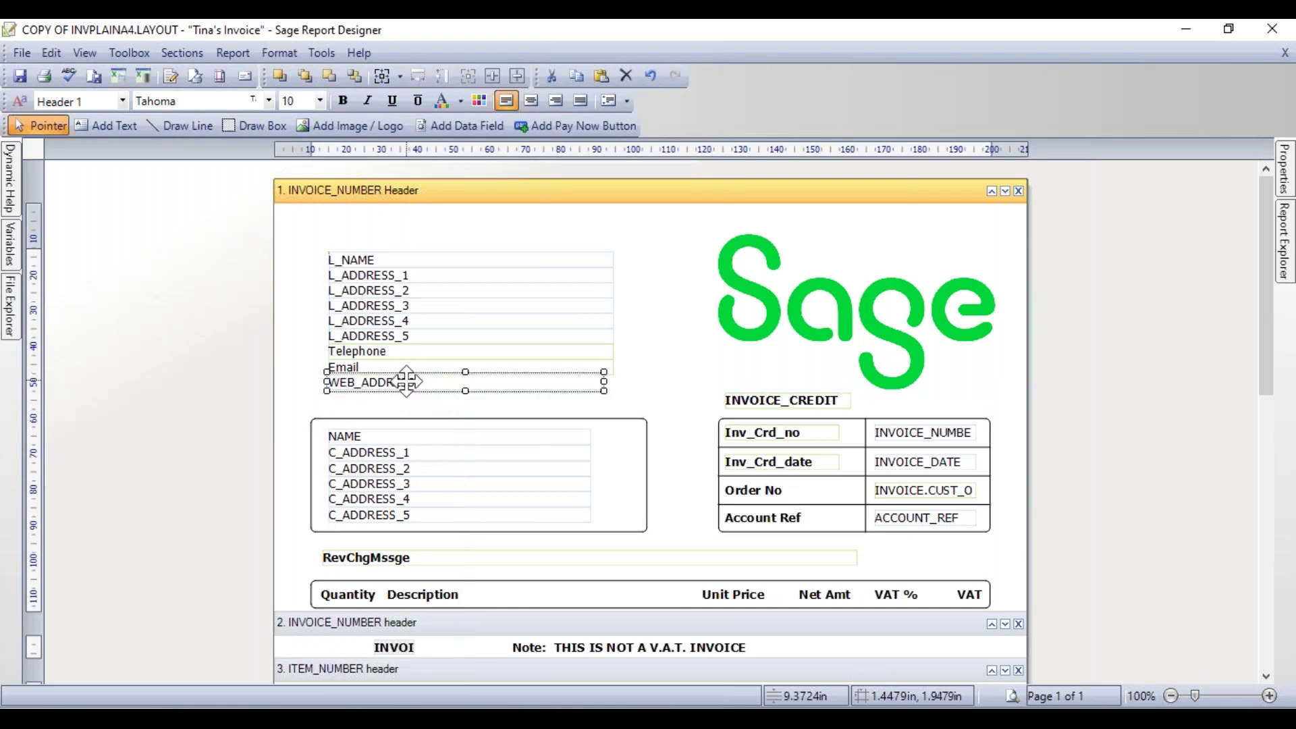
Save the layout and place a second data field at the top of the header
{"action": "left_click", "coordinate": [21, 80]}
{"action": "left_click", "coordinate": [22, 77]}
{"action": "left_click", "coordinate": [464, 128]}
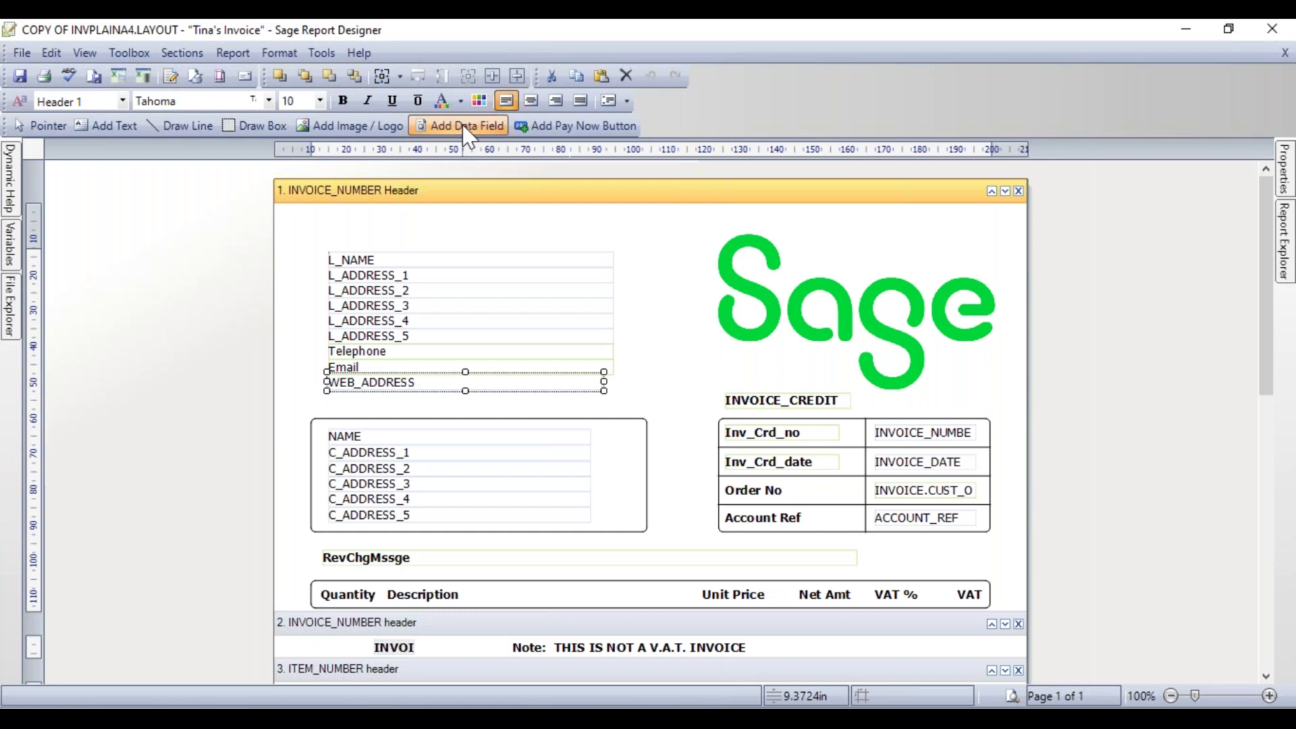
{"action": "left_click", "coordinate": [589, 224]}
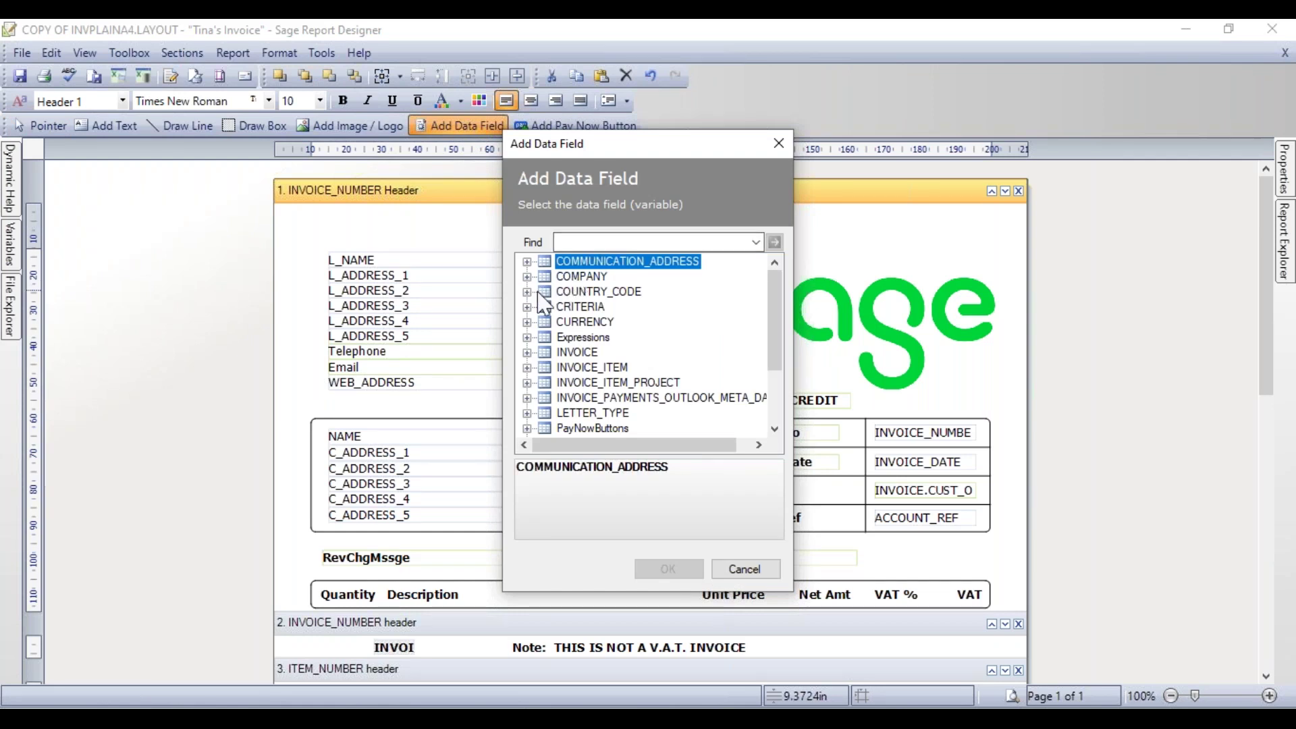
Make it a COMPANY WEB_ADDRESS field, move it below the Sage logo, then delete it
{"action": "left_click", "coordinate": [527, 277]}
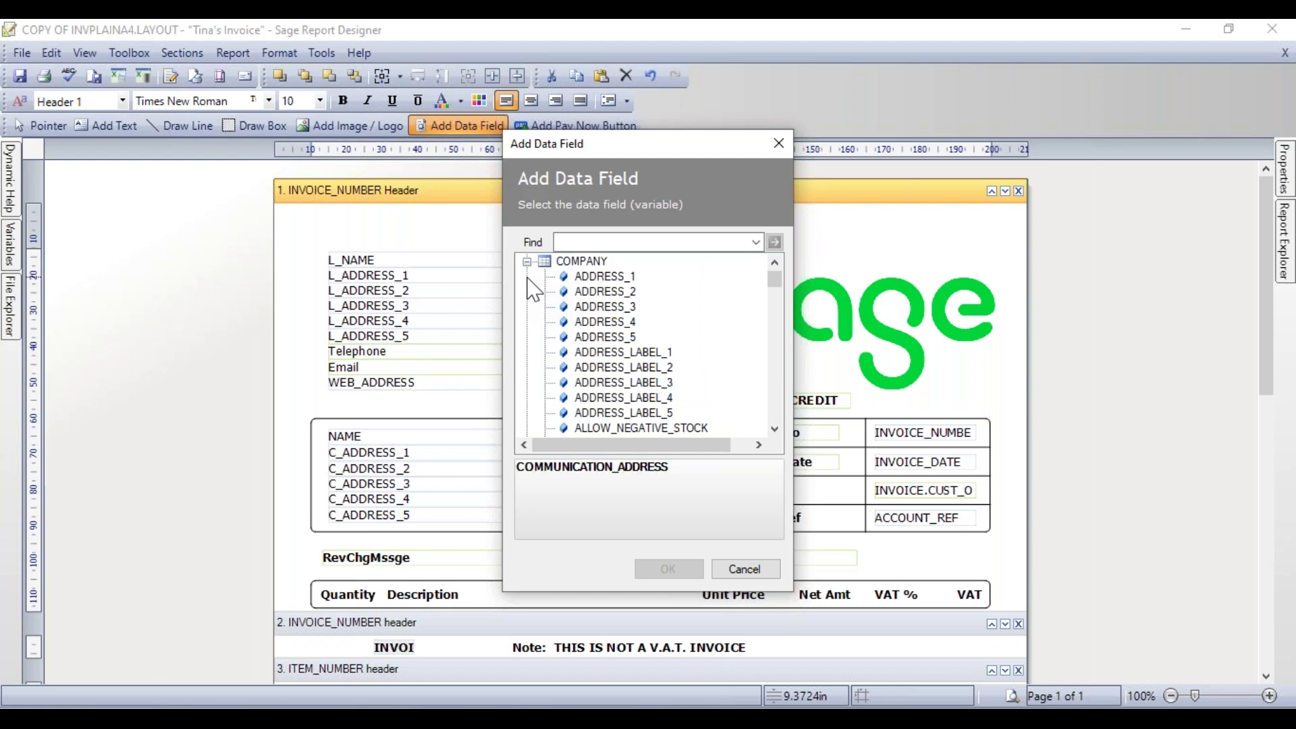
{"action": "key", "text": "w"}
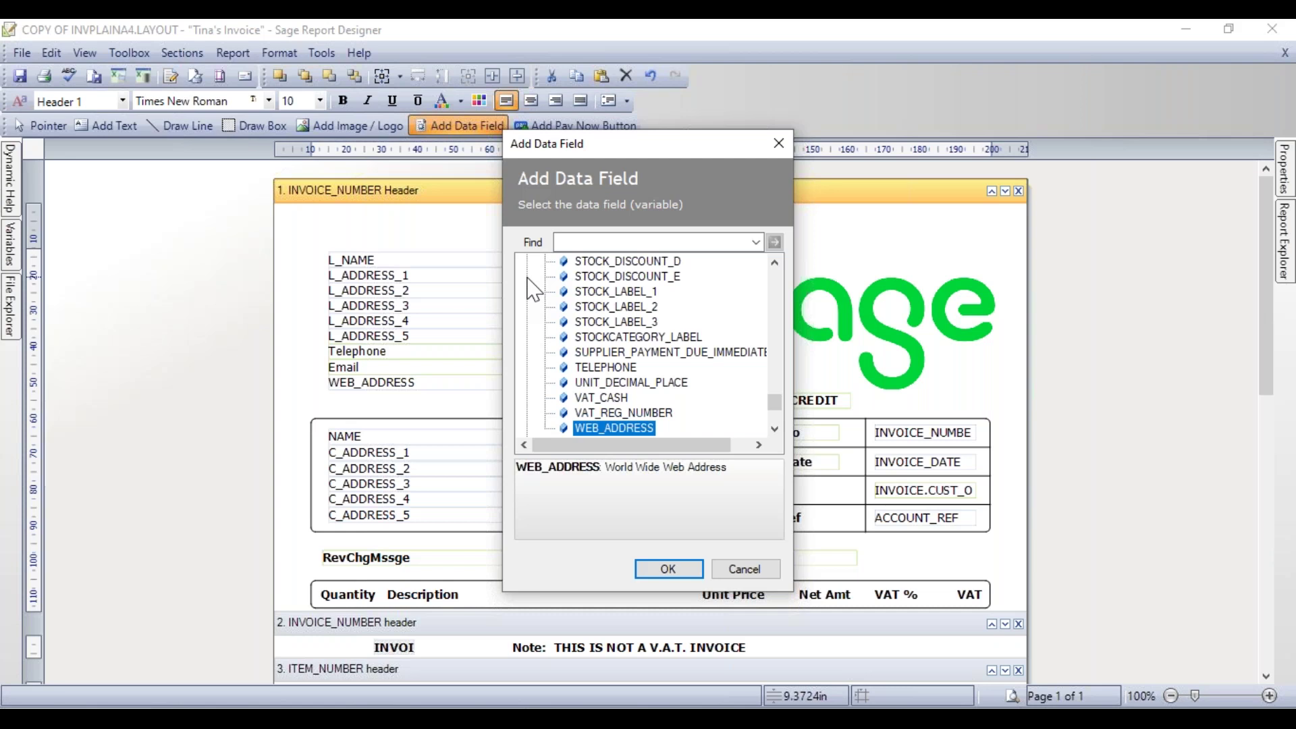
{"action": "left_click", "coordinate": [669, 574]}
{"action": "left_click_drag", "start_coordinate": [650, 229], "coordinate": [723, 373]}
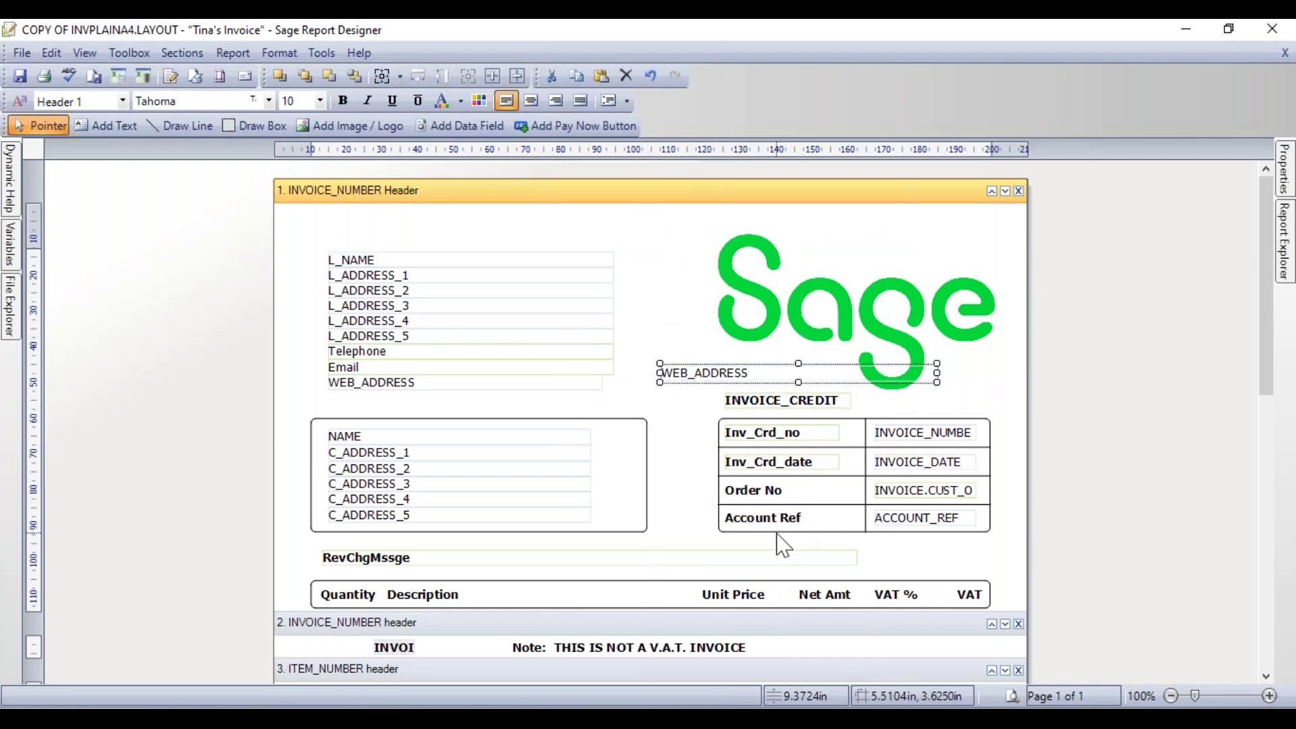
{"action": "key", "text": "Delete"}
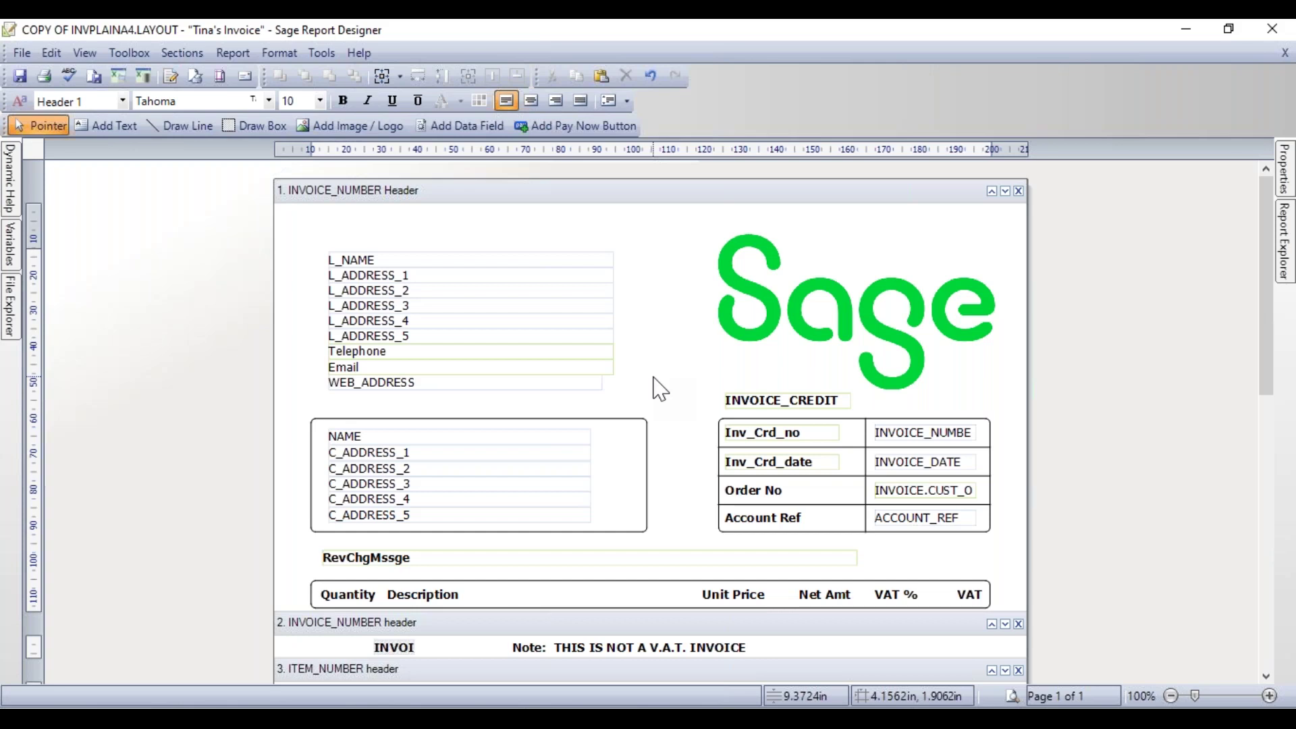
Copy the customer address box and bring up the paste menu beside the Sage logo
{"action": "left_click", "coordinate": [607, 427]}
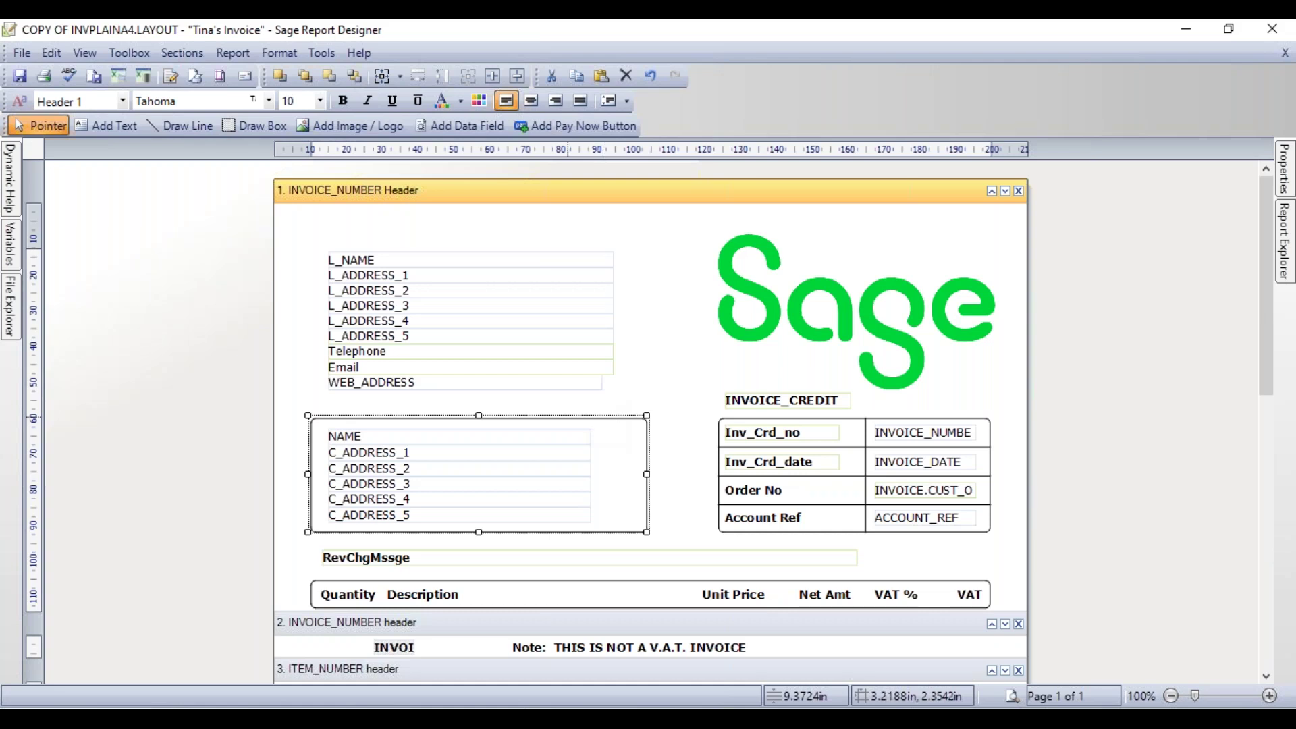
{"action": "right_click", "coordinate": [606, 418]}
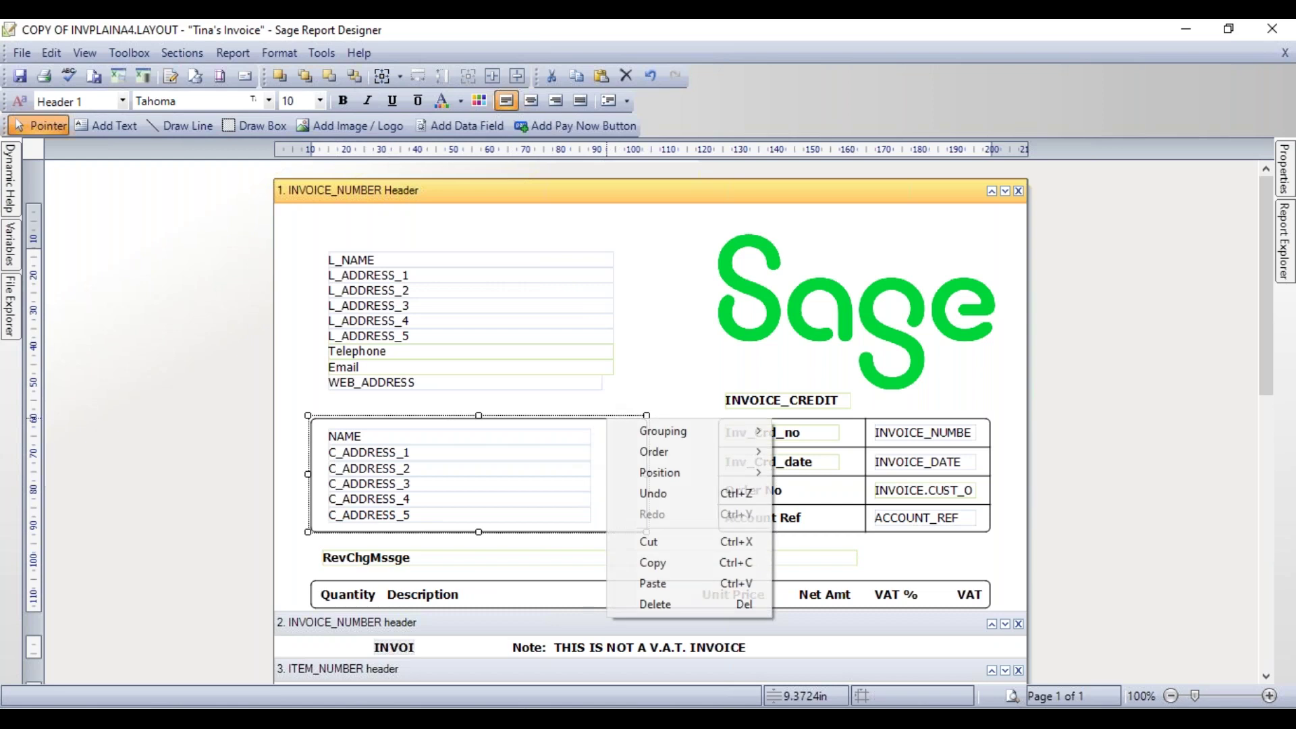
{"action": "left_click", "coordinate": [695, 564]}
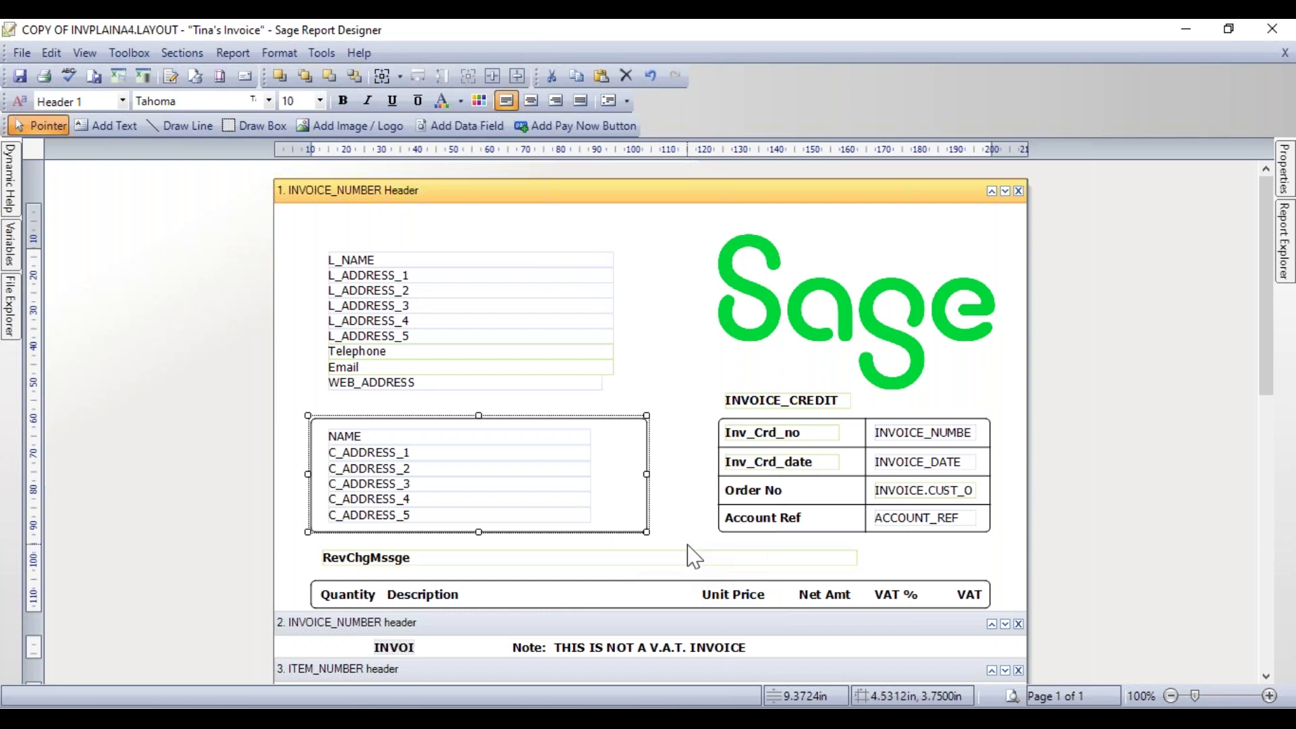
{"action": "right_click", "coordinate": [670, 345]}
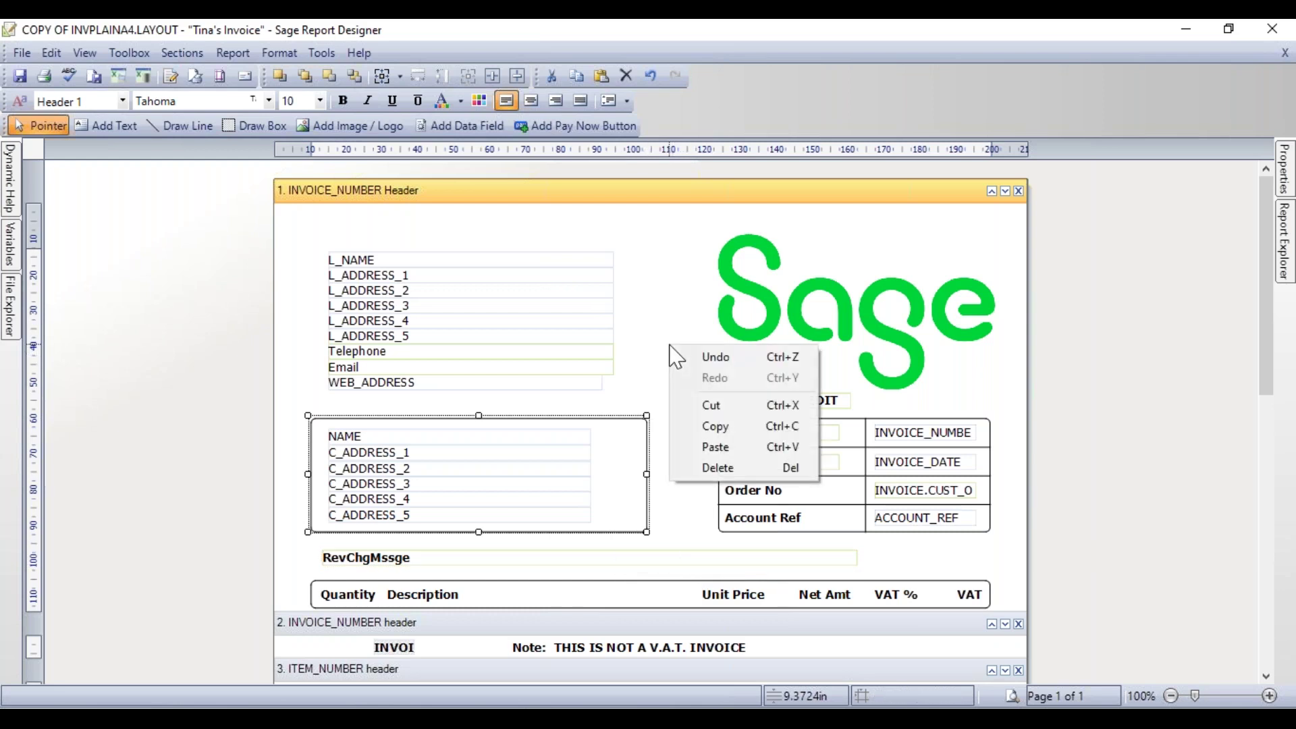
{"action": "left_click", "coordinate": [754, 464]}
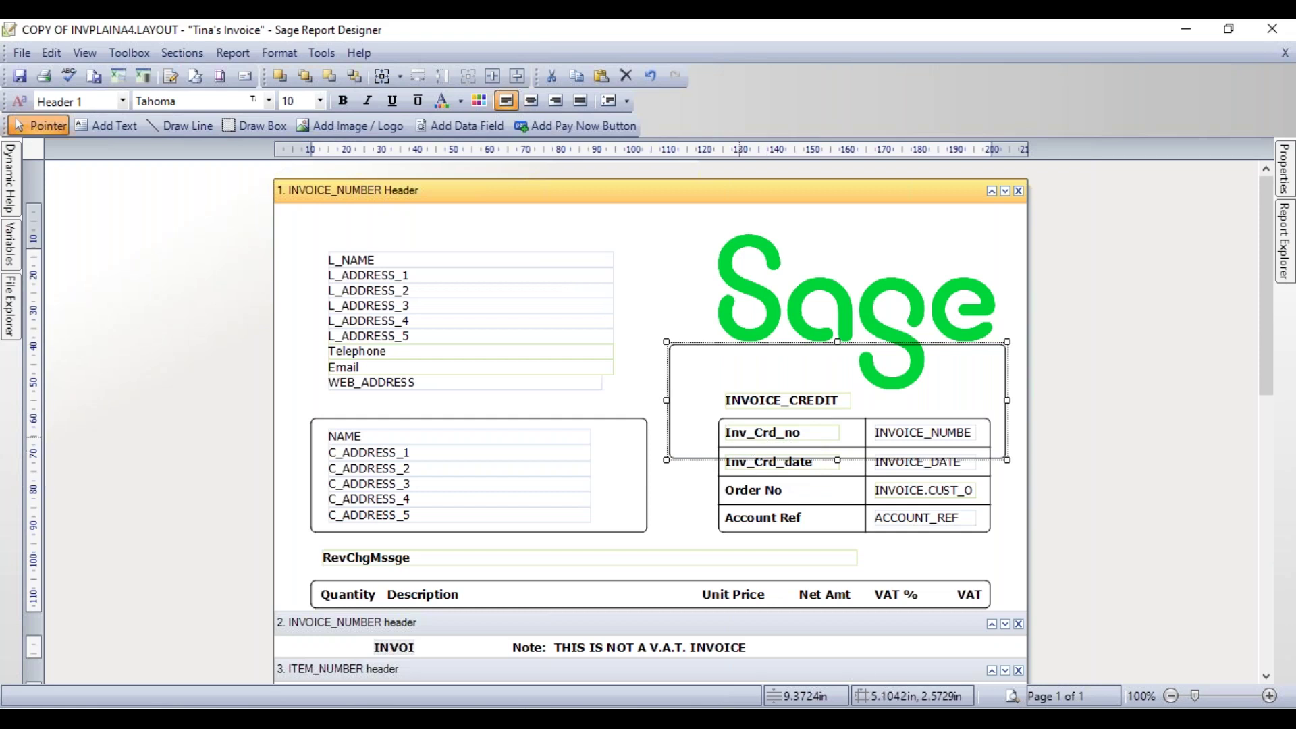
{"action": "left_click", "coordinate": [373, 239]}
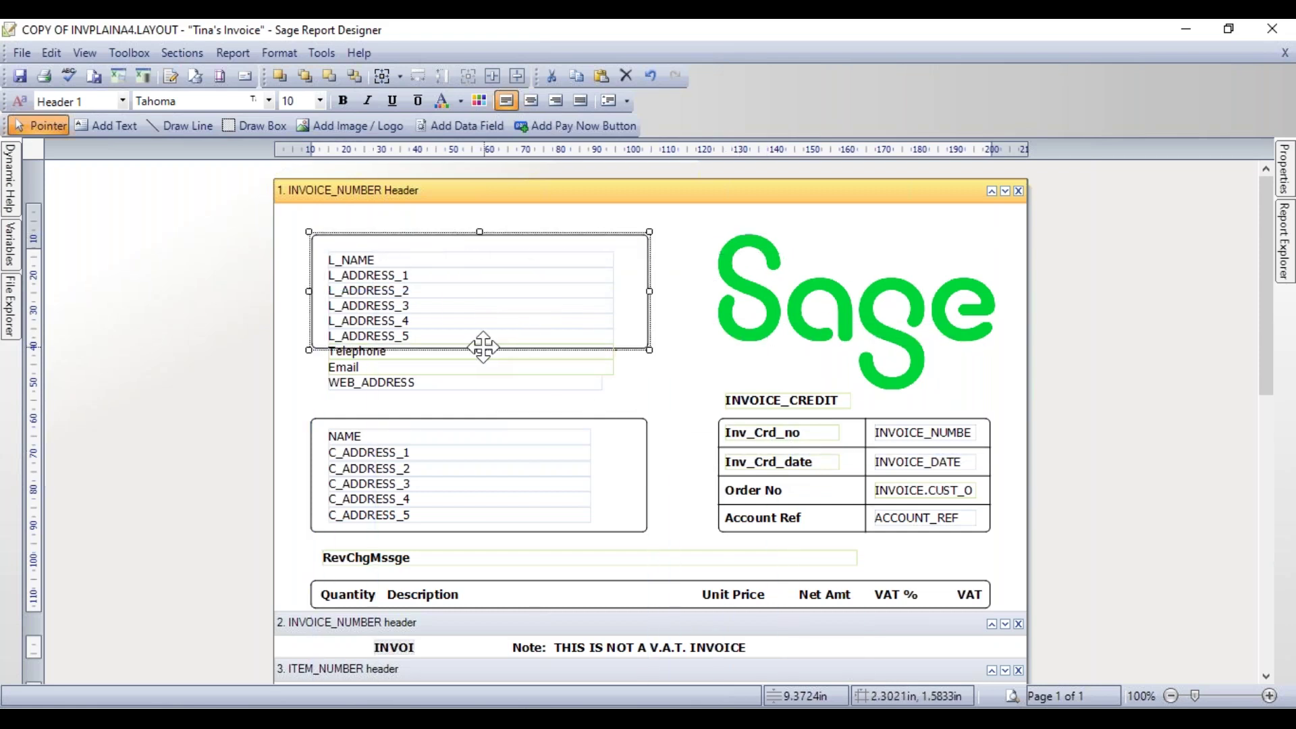
{"action": "left_click_drag", "start_coordinate": [479, 350], "coordinate": [479, 411]}
{"action": "mouse_move", "coordinate": [650, 322]}
{"action": "left_mouse_down"}
{"action": "mouse_move", "coordinate": [670, 326]}
{"action": "mouse_move", "coordinate": [648, 331]}
{"action": "left_mouse_up"}
{"action": "left_click", "coordinate": [676, 381]}
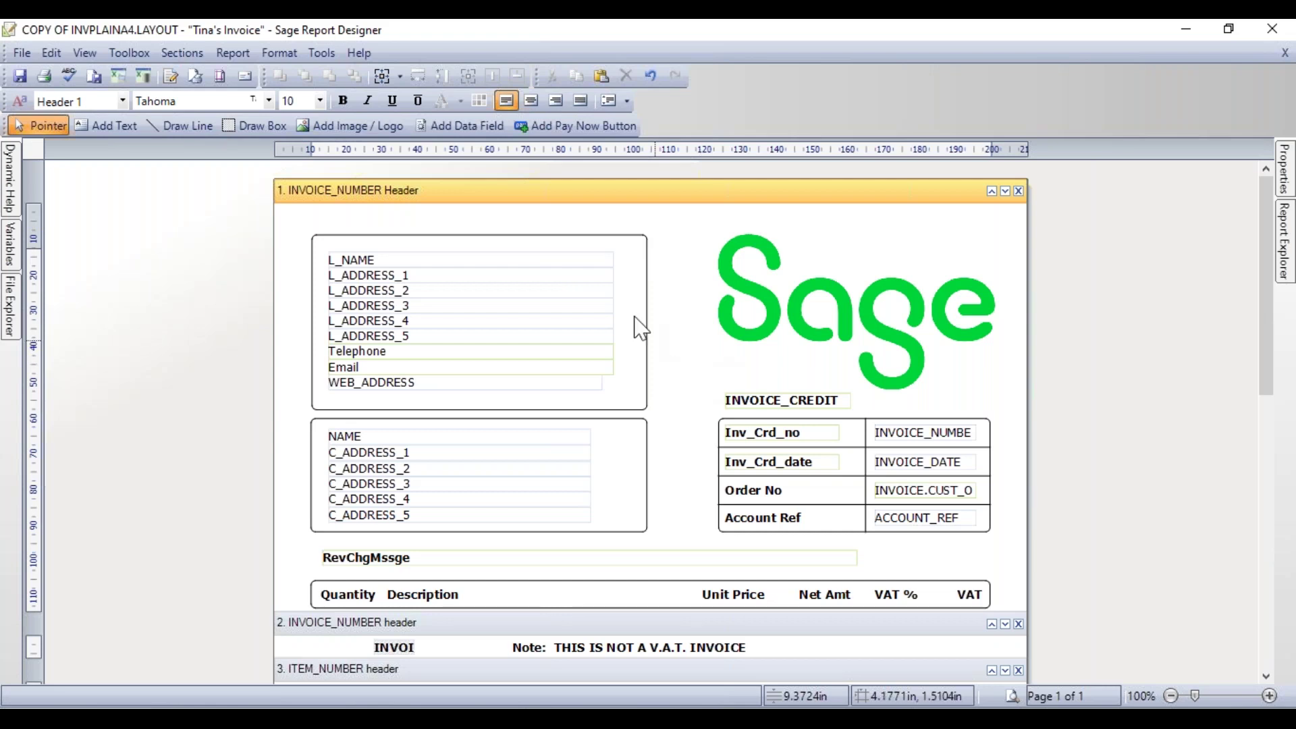
{"action": "left_click", "coordinate": [620, 244]}
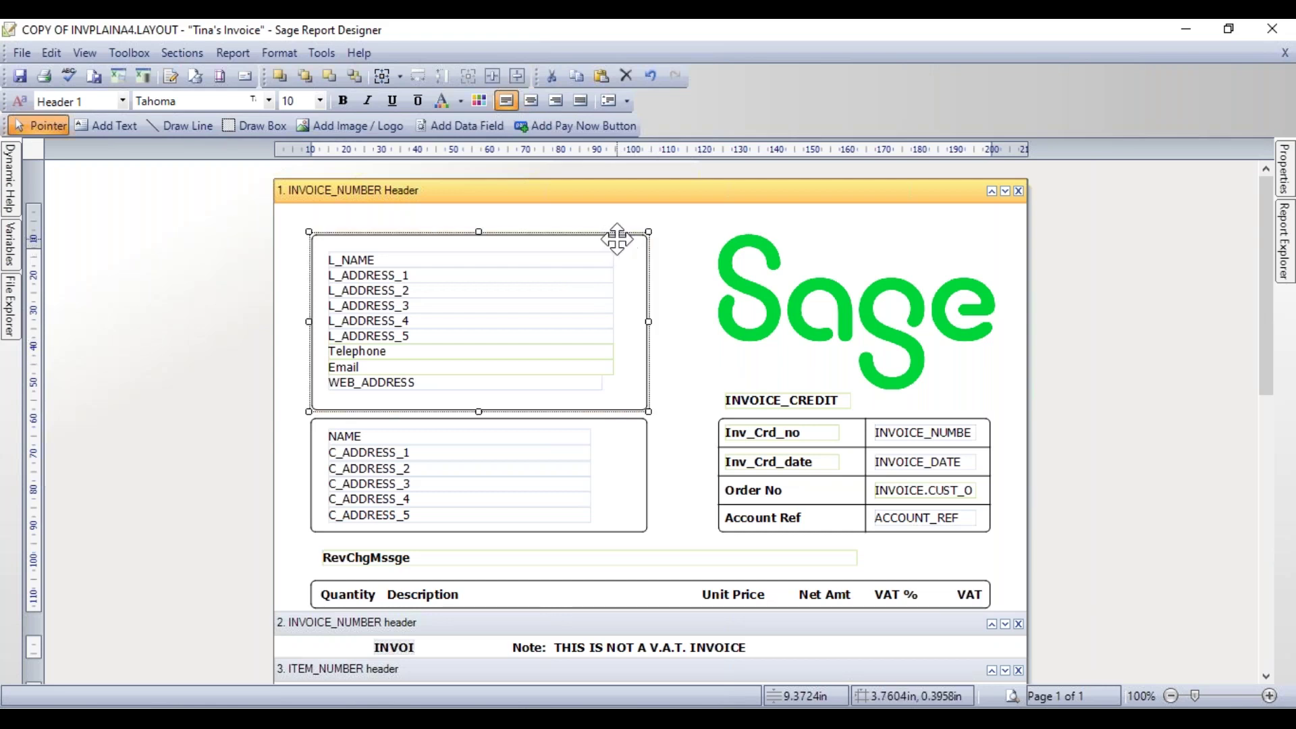
{"action": "key", "text": "Delete"}
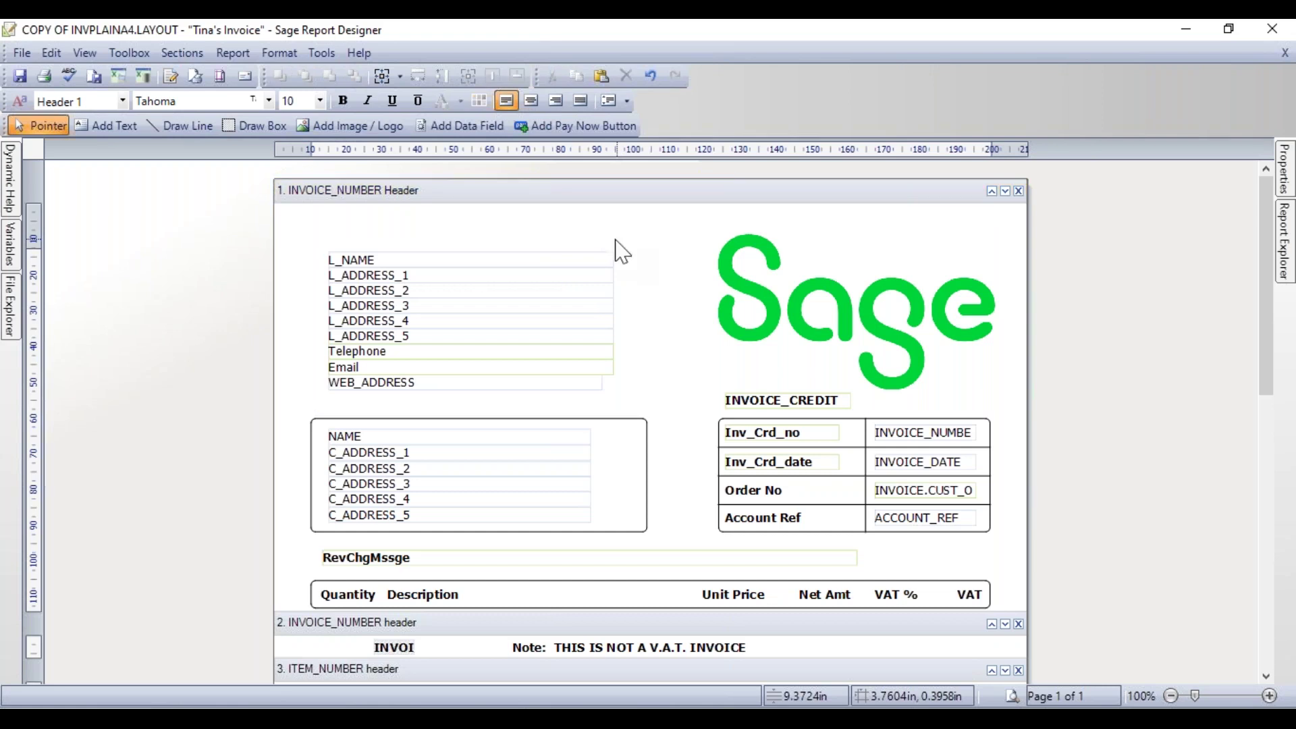
Draw a rectangle around the company fields from L_NAME through WEB_ADDRESS
{"action": "left_click", "coordinate": [254, 126]}
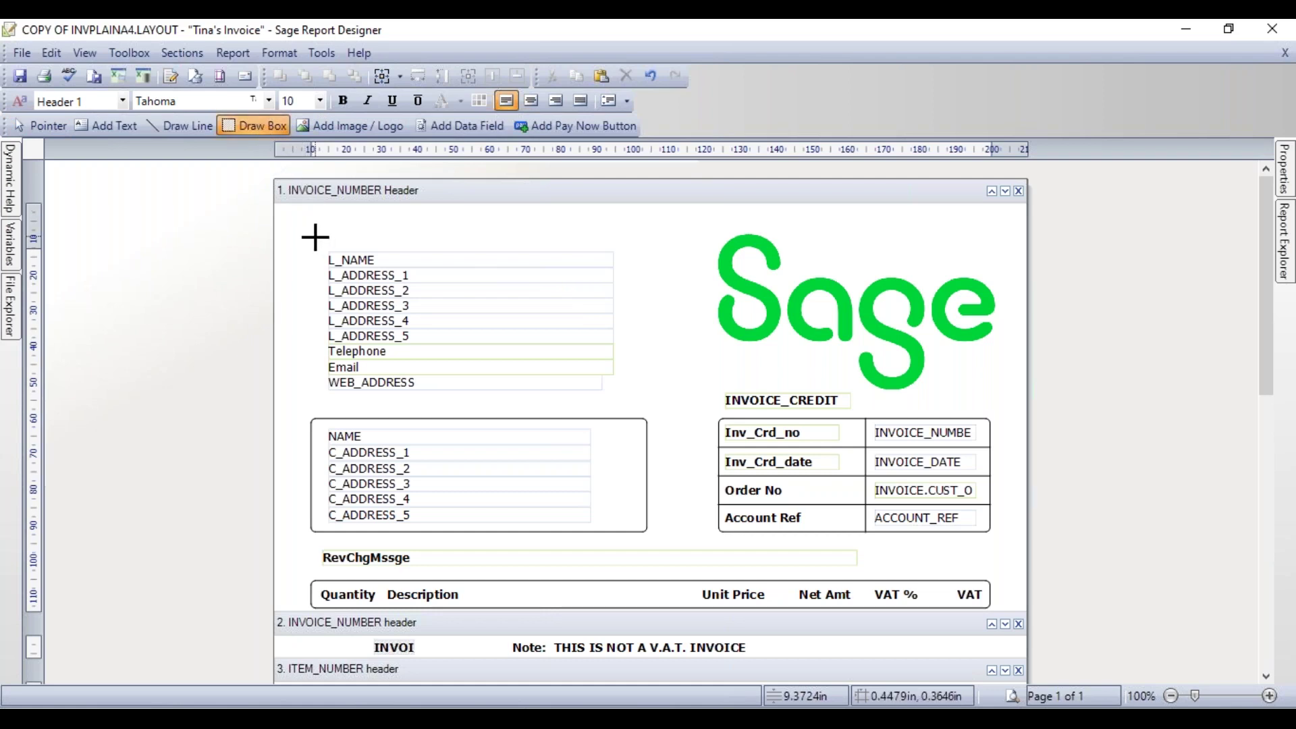
{"action": "mouse_move", "coordinate": [315, 237]}
{"action": "left_mouse_down"}
{"action": "mouse_move", "coordinate": [324, 293]}
{"action": "mouse_move", "coordinate": [431, 385]}
{"action": "mouse_move", "coordinate": [639, 403]}
{"action": "left_mouse_up"}
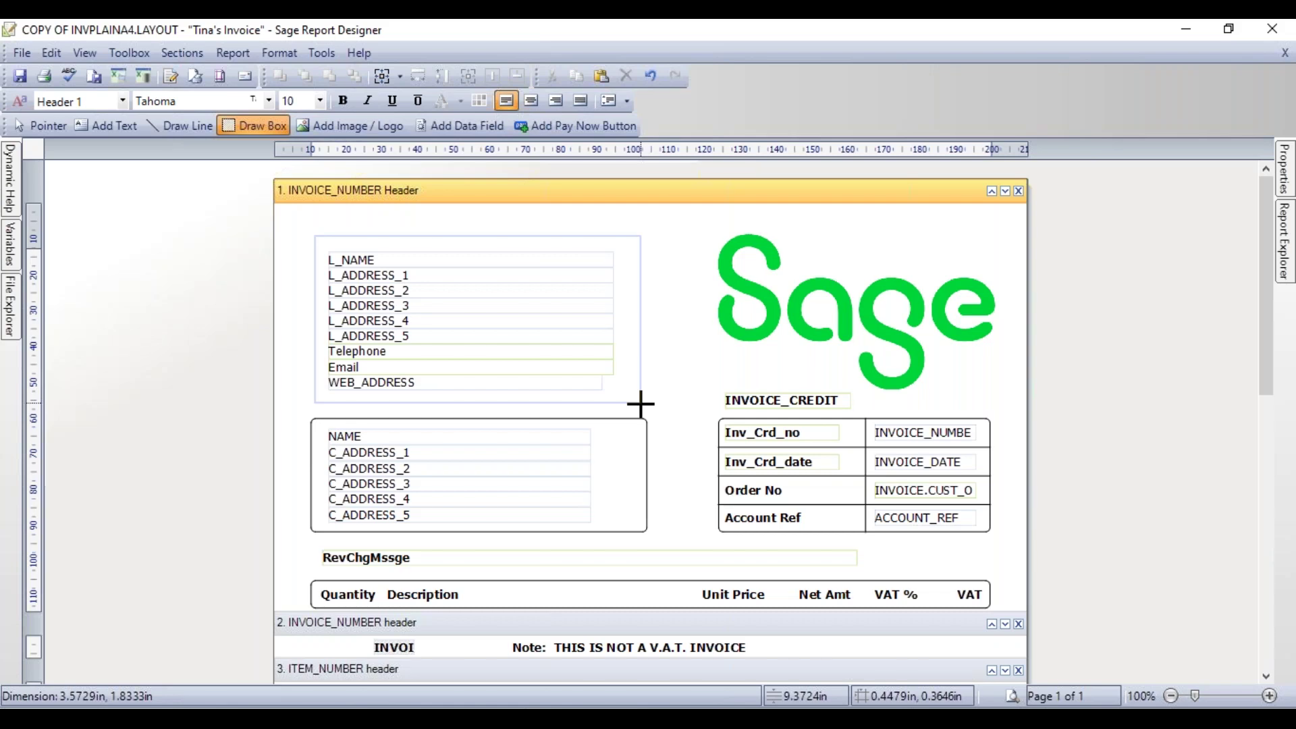
{"action": "left_click_drag", "start_coordinate": [640, 403], "coordinate": [641, 403]}
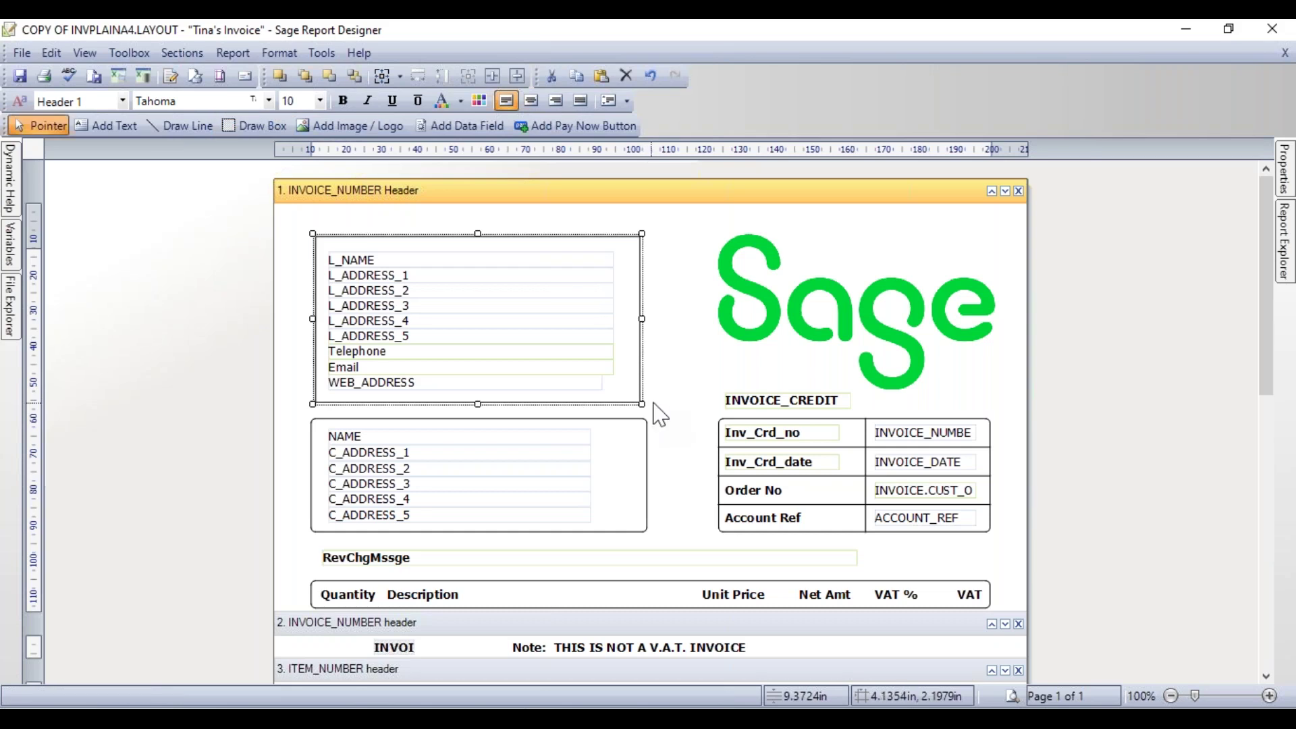
Select the new company address box and slide out the Properties side panel
{"action": "left_click", "coordinate": [684, 299]}
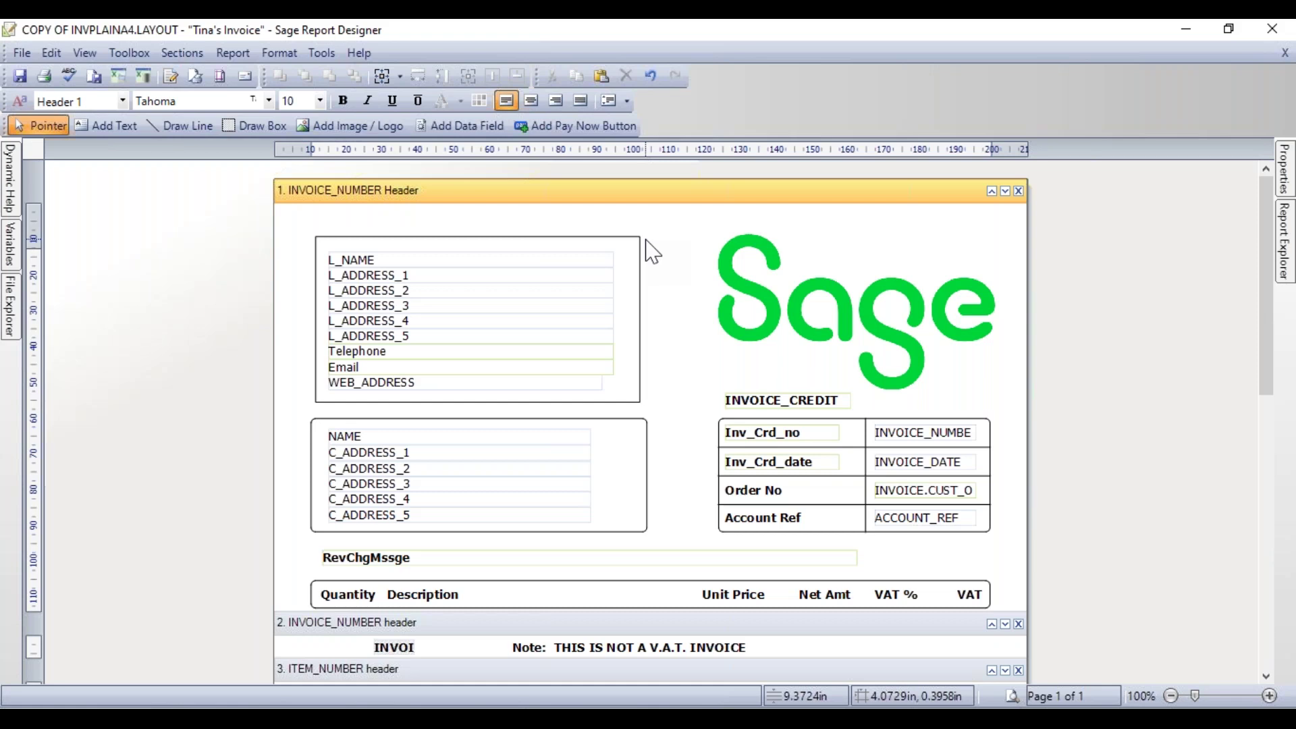
{"action": "left_click", "coordinate": [596, 246]}
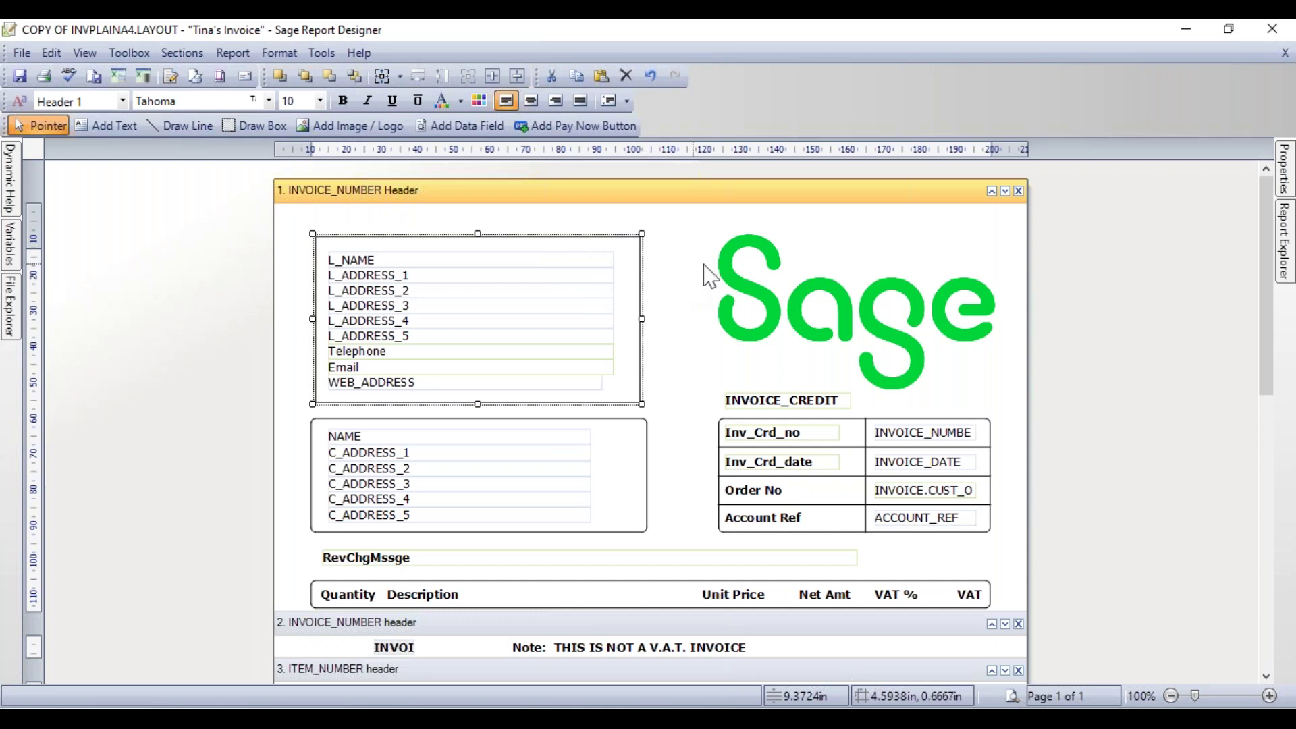
{"action": "left_click", "coordinate": [1285, 179]}
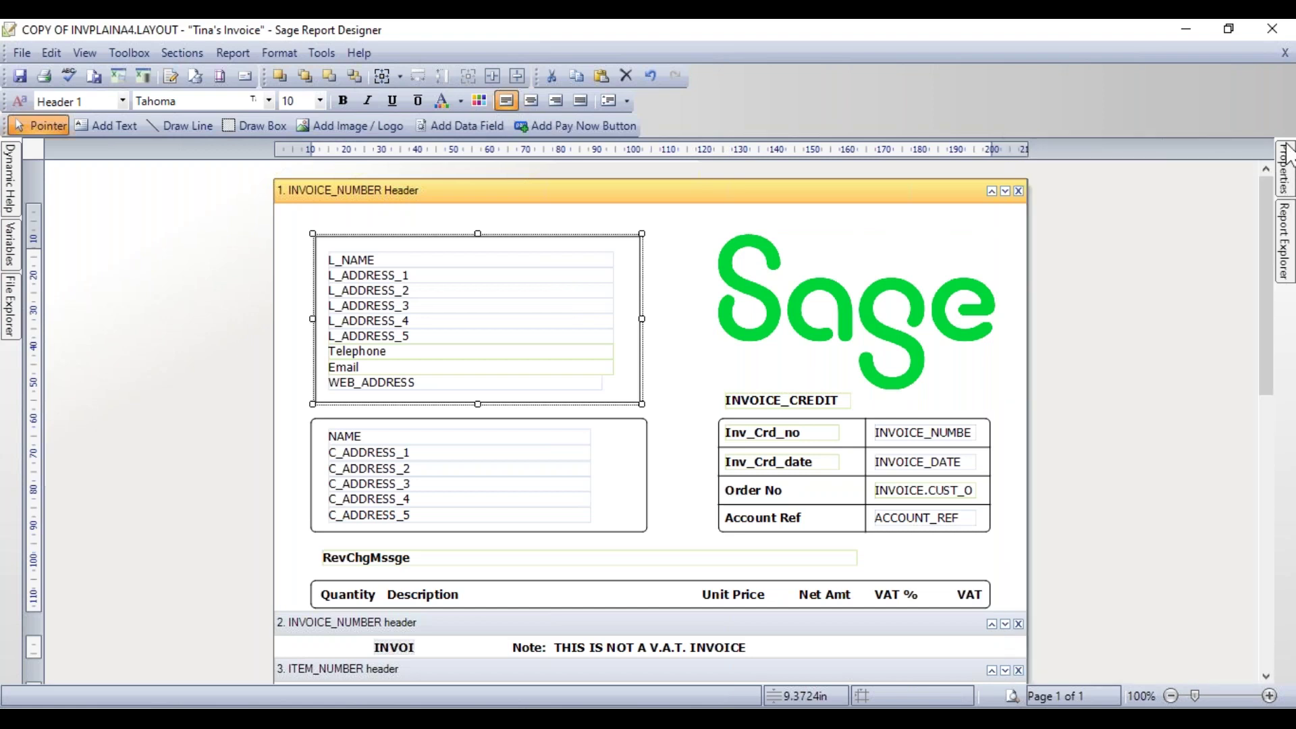
{"action": "left_click", "coordinate": [1285, 177]}
{"action": "left_click", "coordinate": [86, 54]}
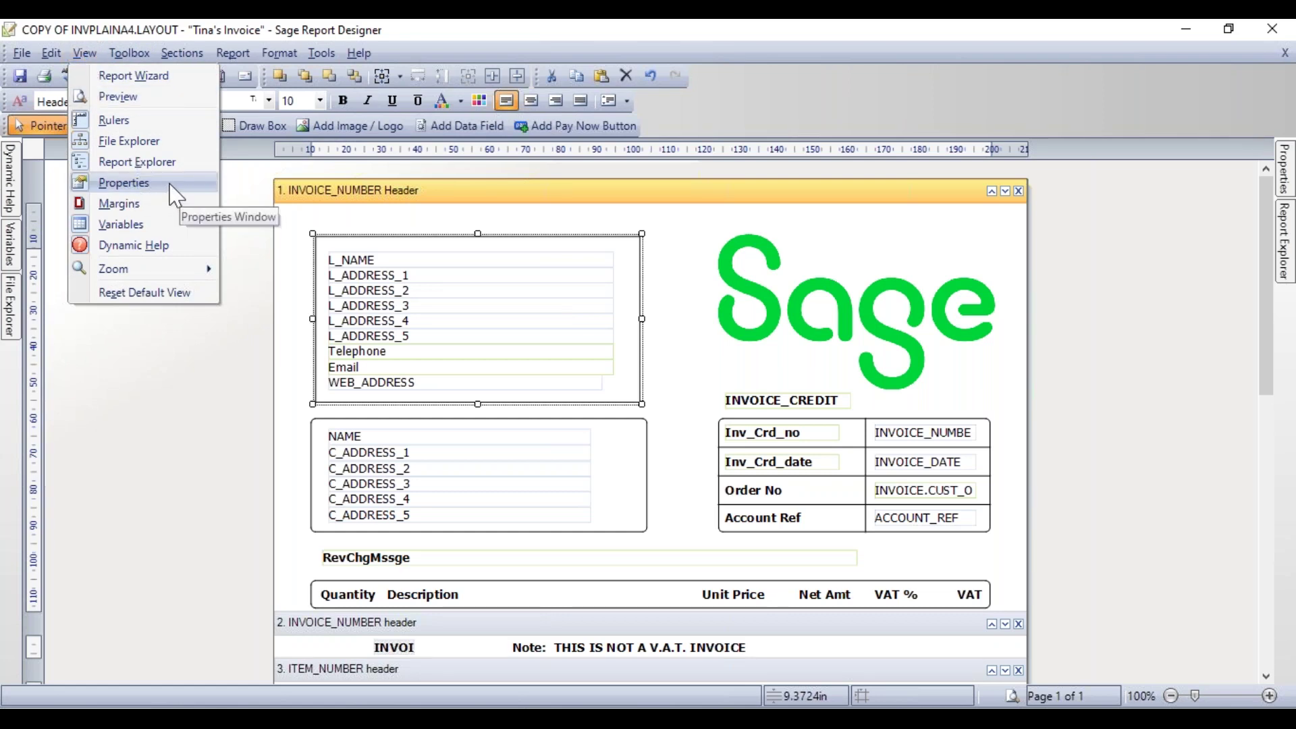
{"action": "left_click", "coordinate": [1083, 273]}
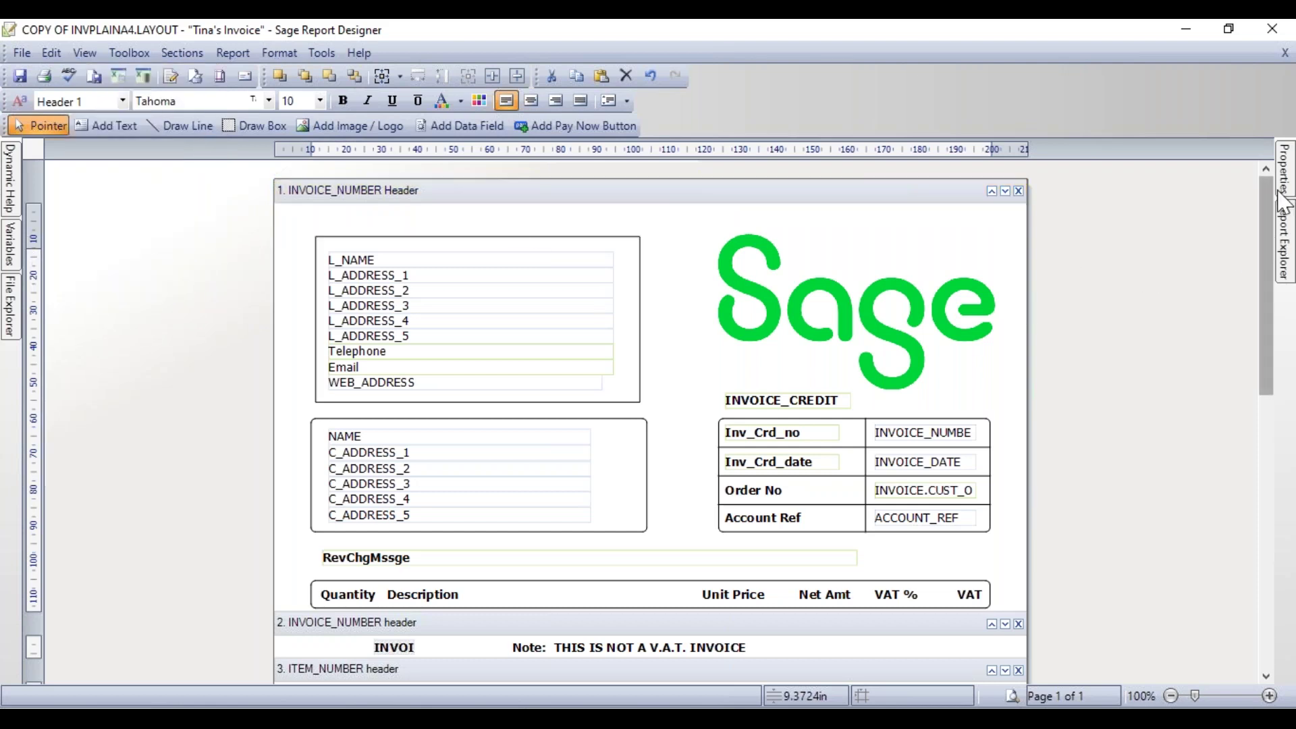
{"action": "mouse_move", "coordinate": [1289, 181]}
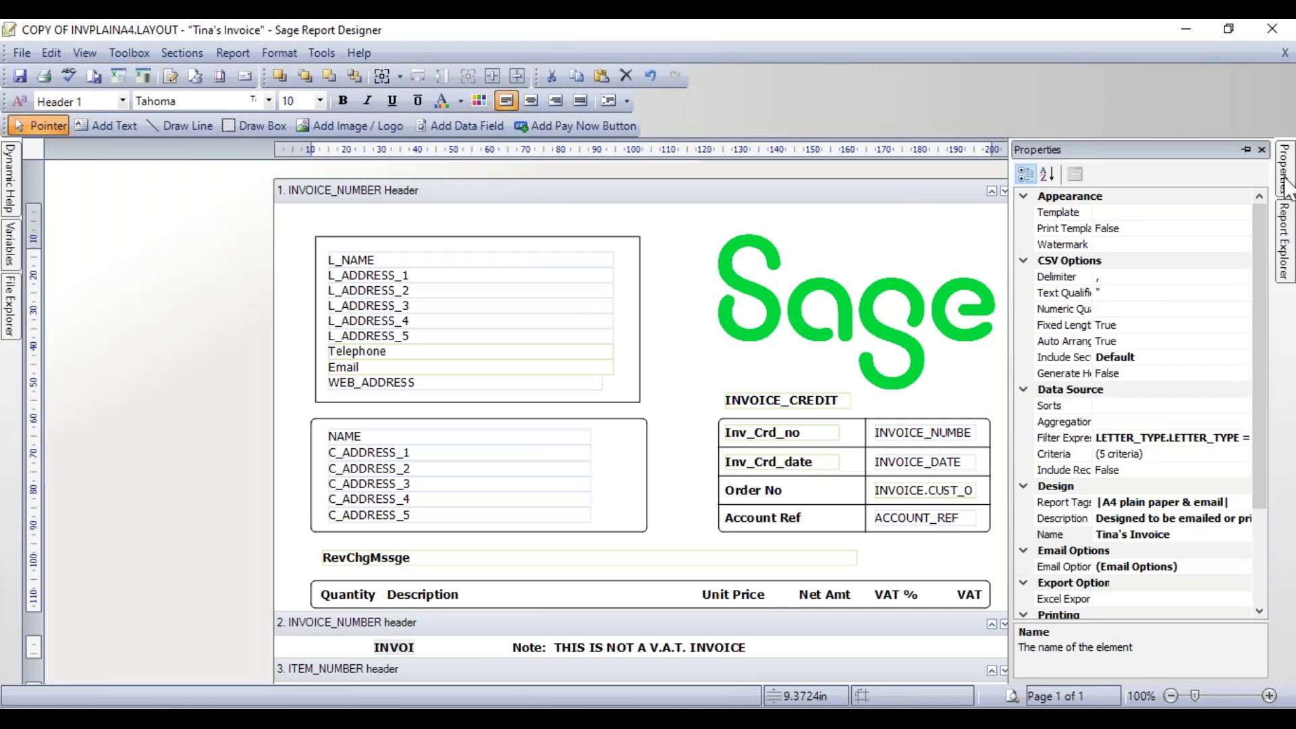
Open the Modify Border dialog from the company address box's Border property
{"action": "left_click", "coordinate": [577, 248]}
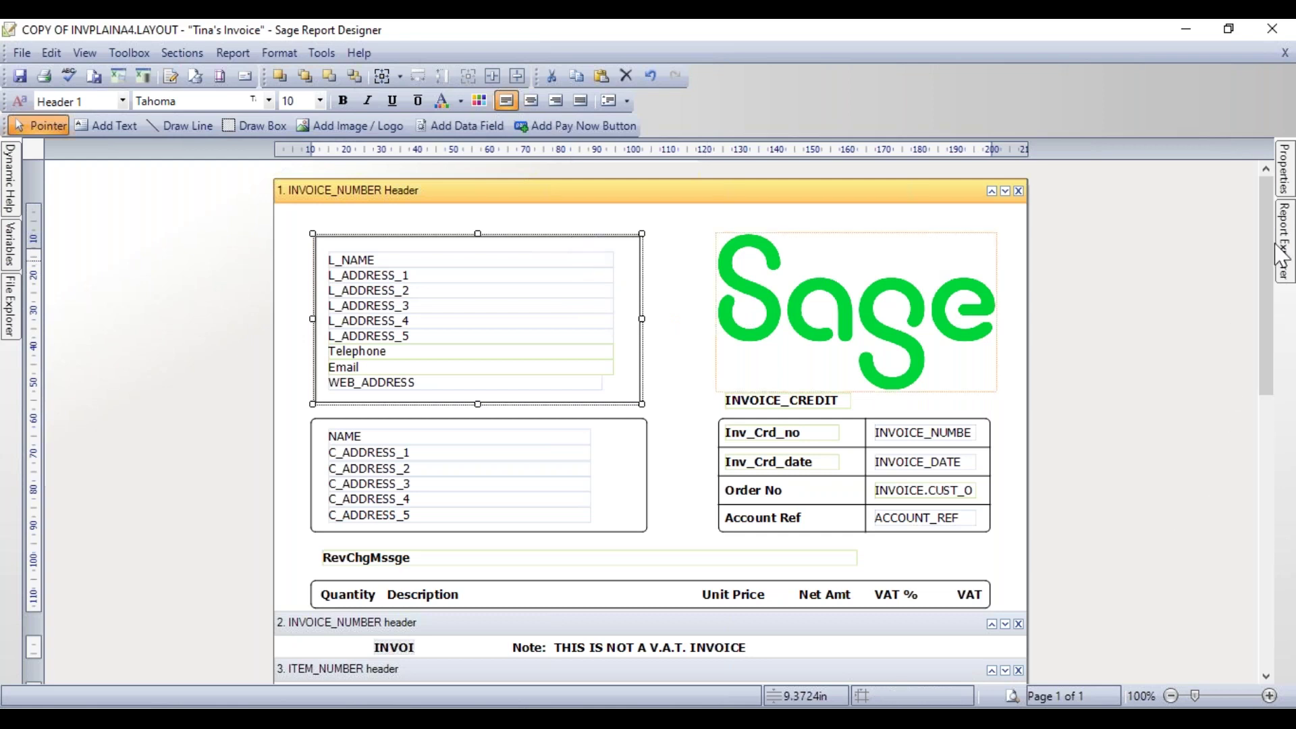
{"action": "left_click_drag", "start_coordinate": [1094, 245], "coordinate": [1123, 245]}
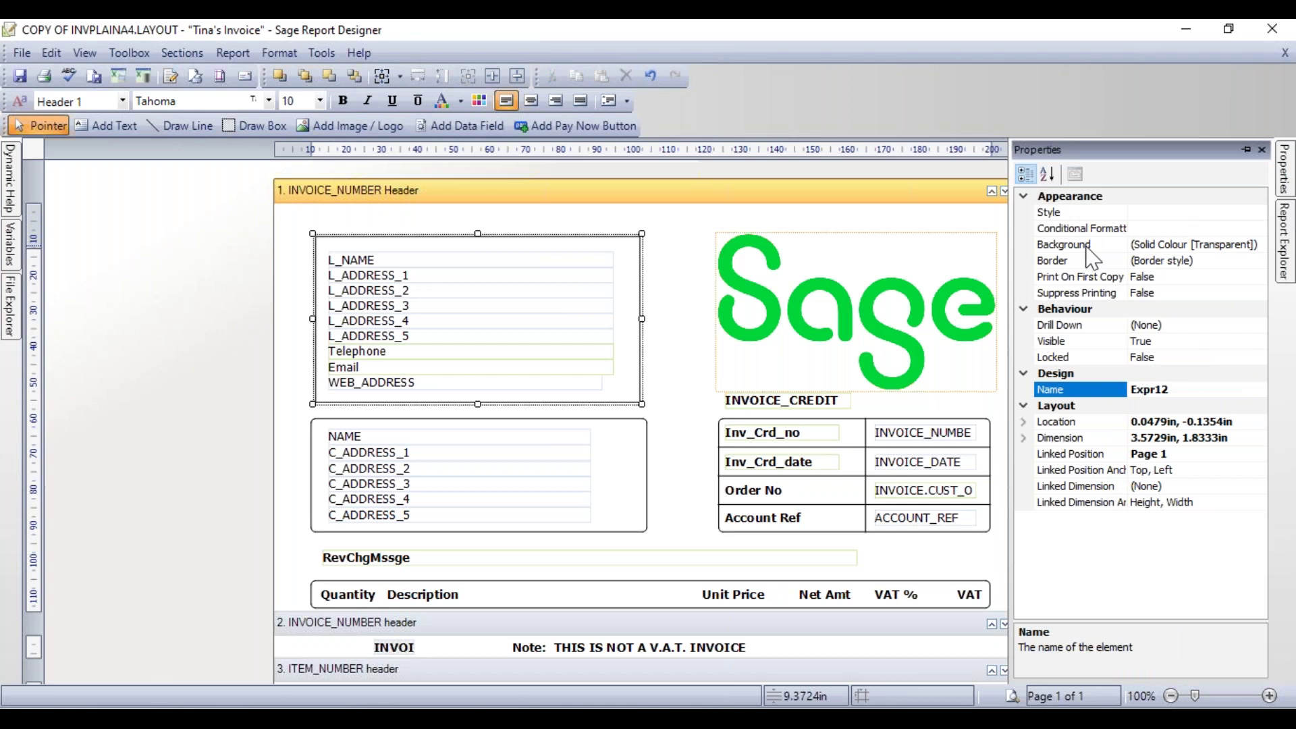
{"action": "left_click", "coordinate": [1100, 250]}
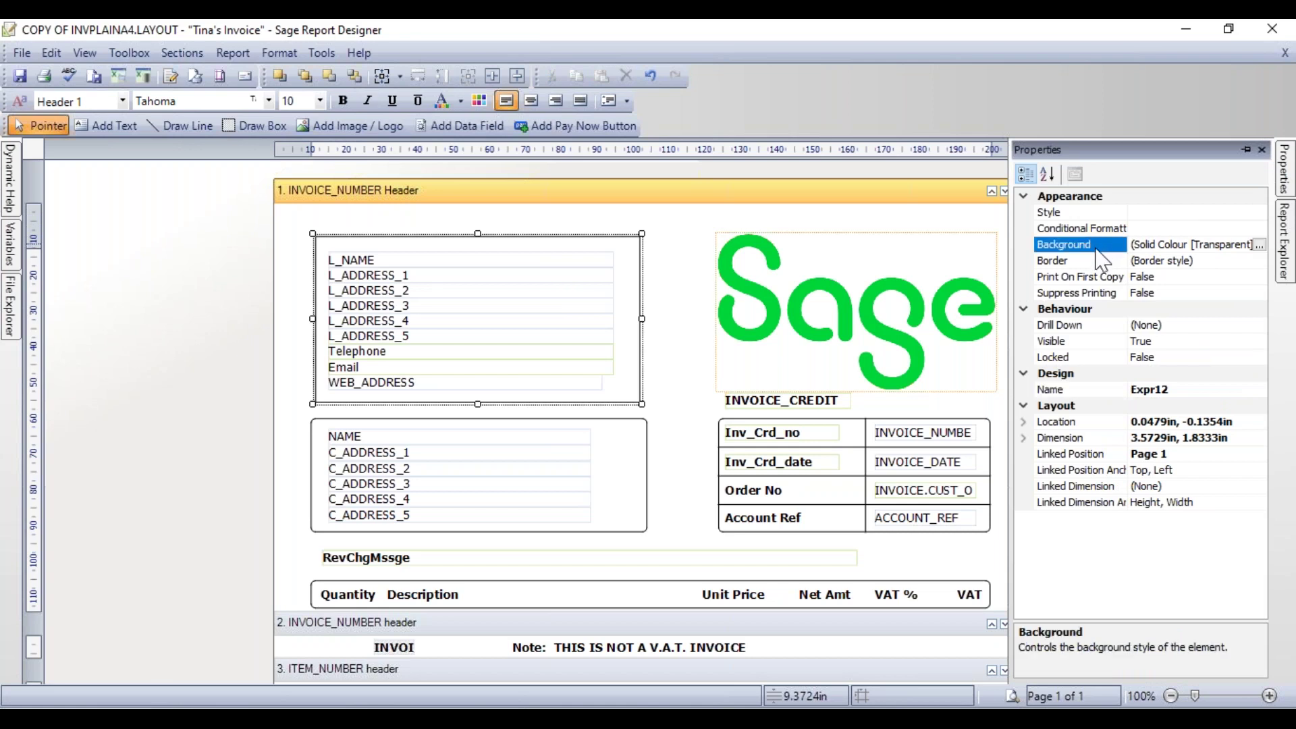
{"action": "left_click", "coordinate": [1077, 261]}
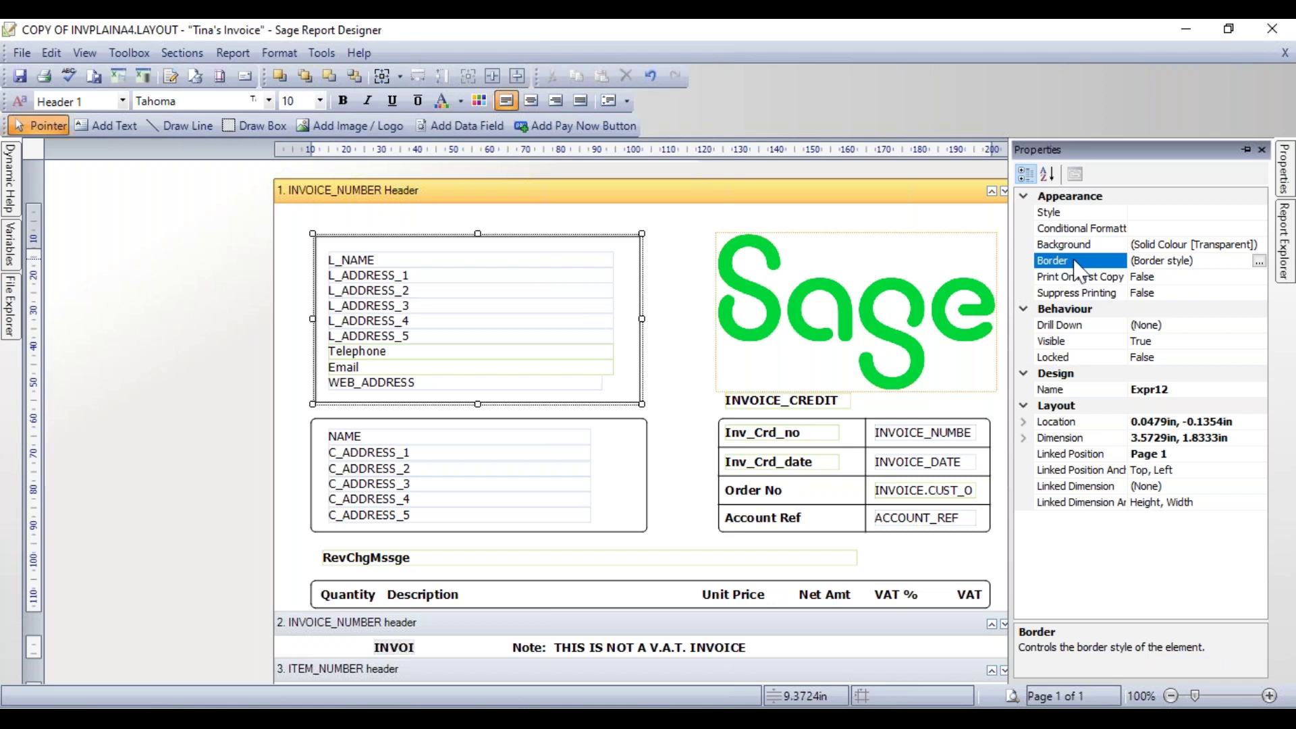
{"action": "left_click", "coordinate": [1258, 262]}
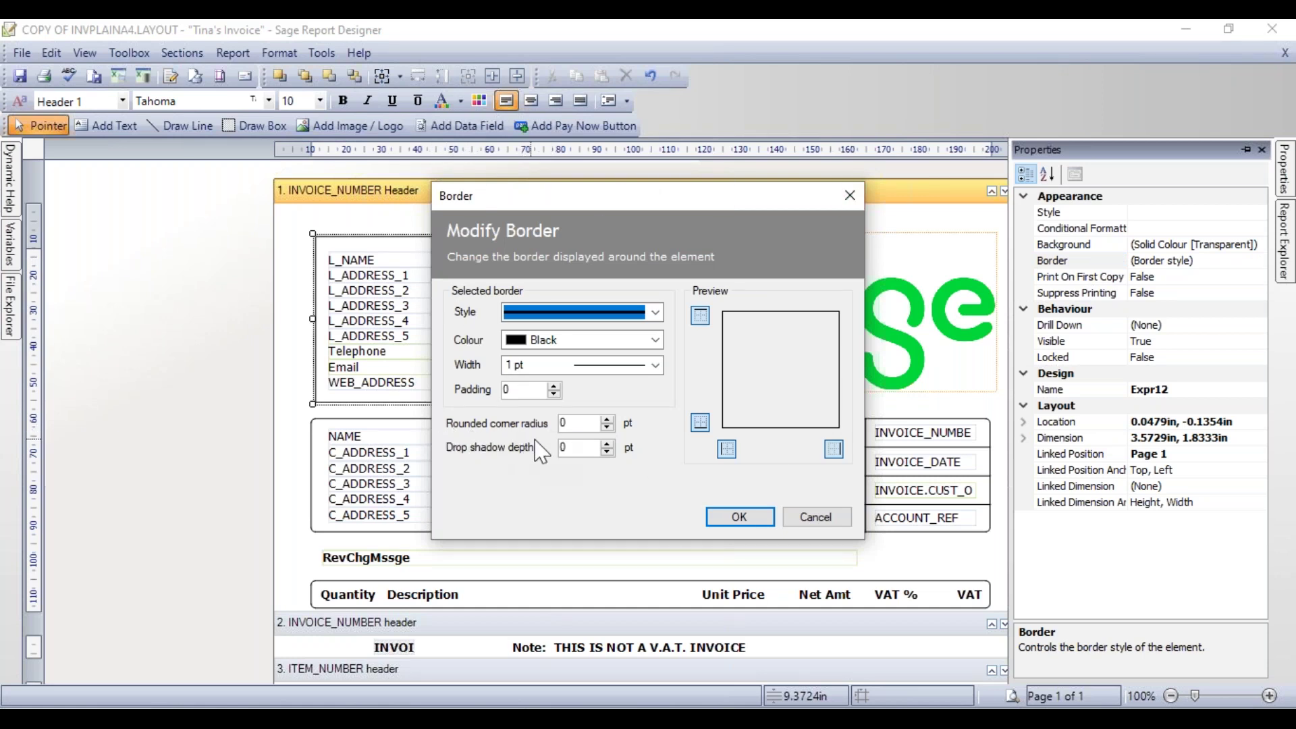
Set the box border's rounded corner radius to 3 pt and apply it
{"action": "left_click", "coordinate": [608, 421]}
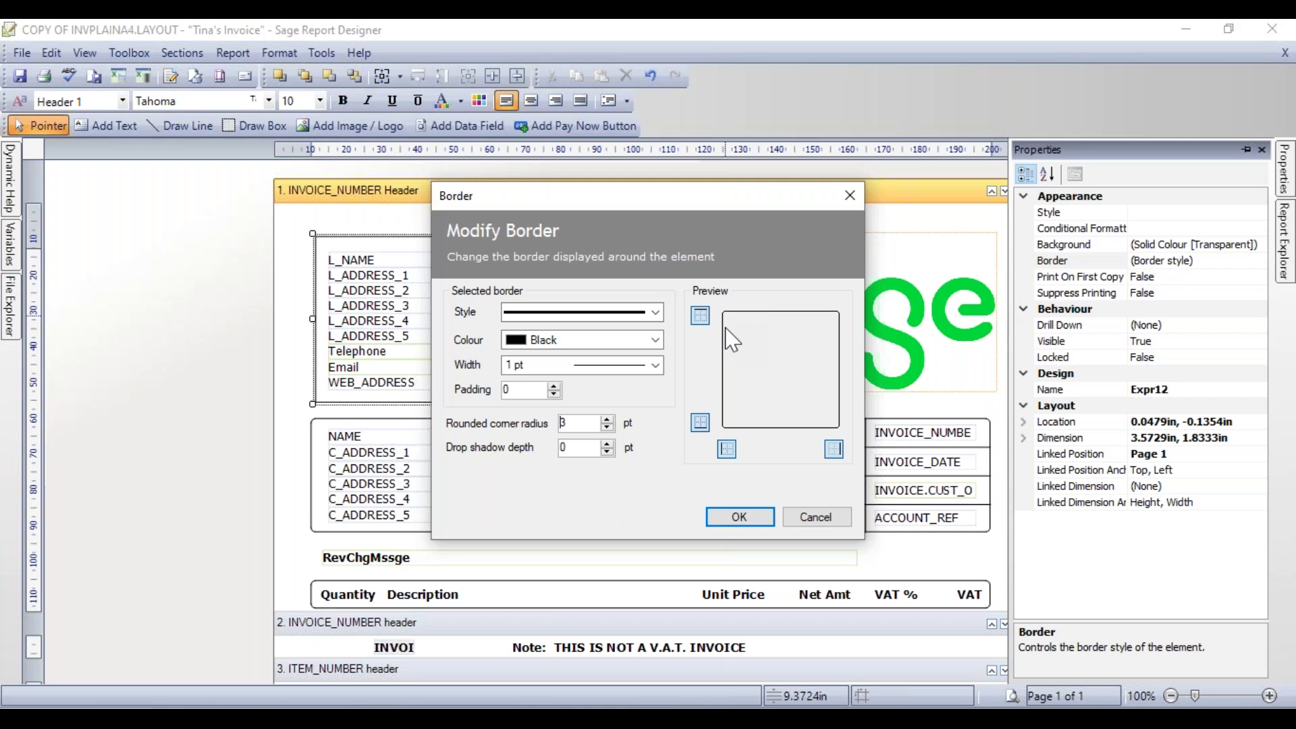
{"action": "left_click", "coordinate": [739, 517]}
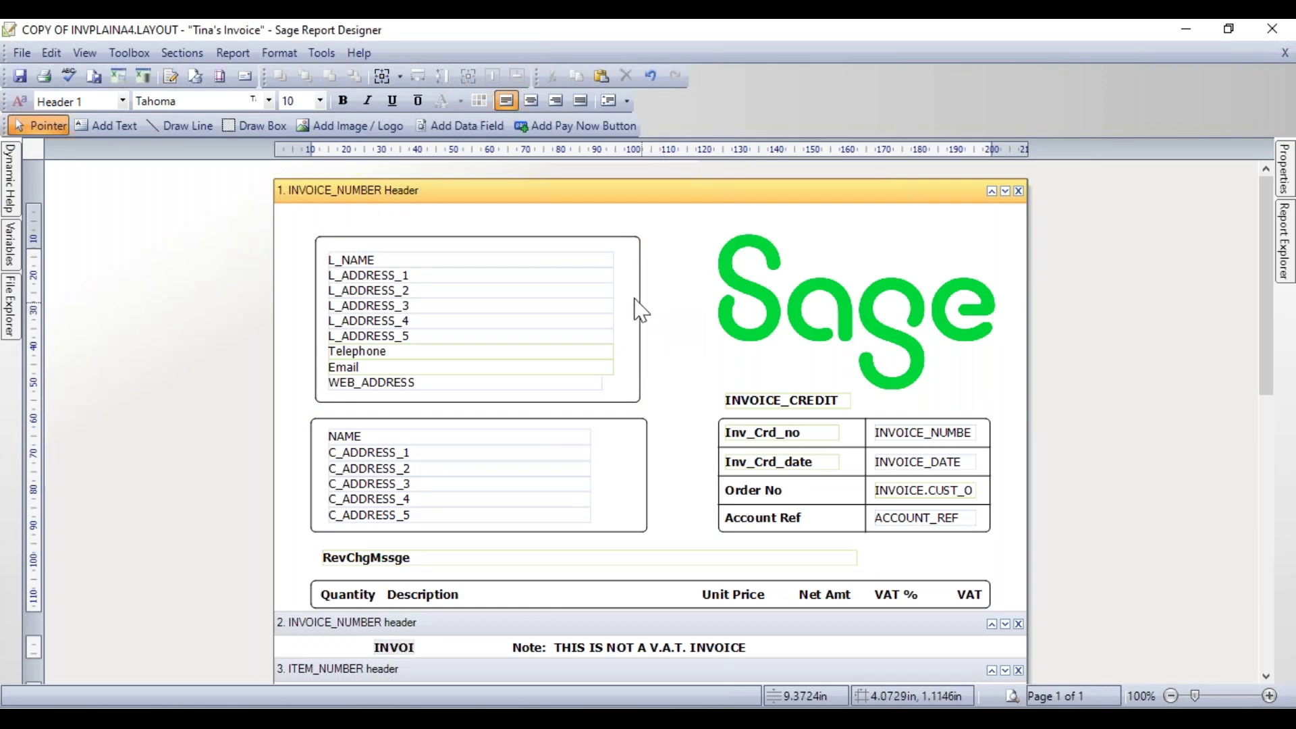
Set the company address box's background style to solid LightGray
{"action": "left_click", "coordinate": [619, 246]}
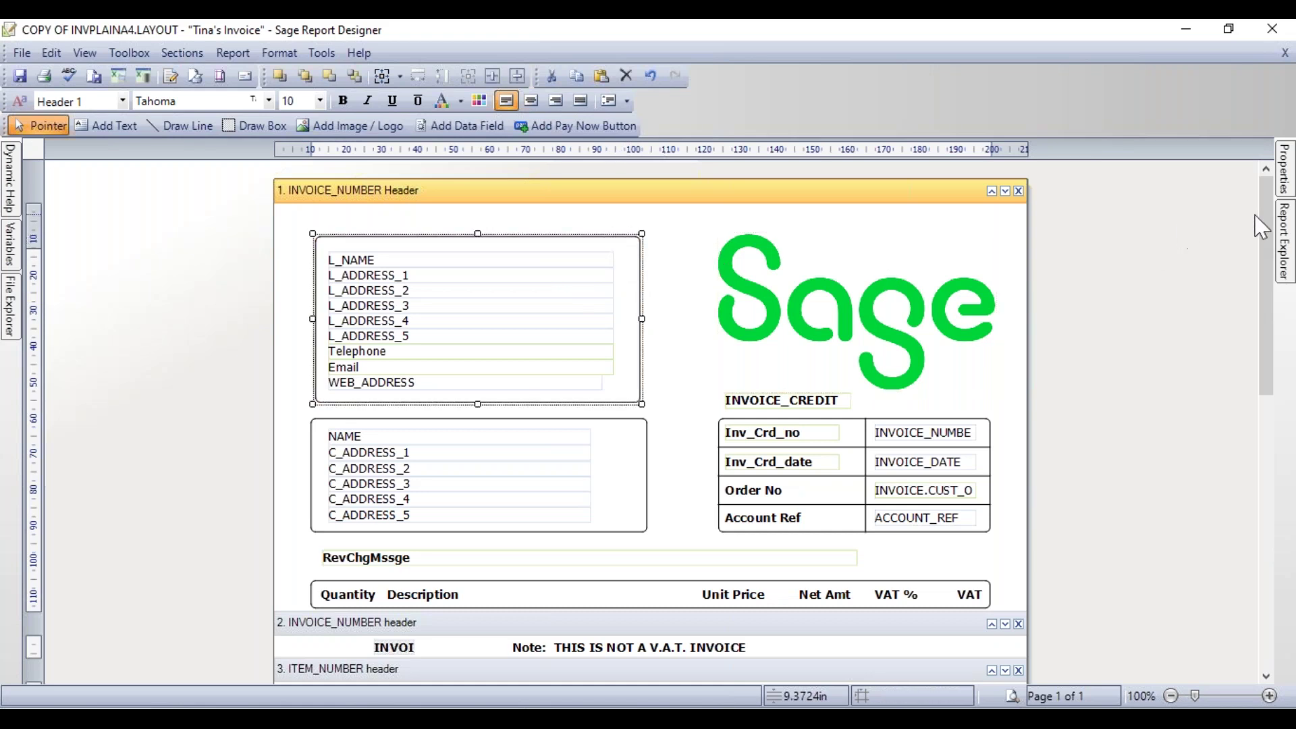
{"action": "left_click", "coordinate": [1286, 174]}
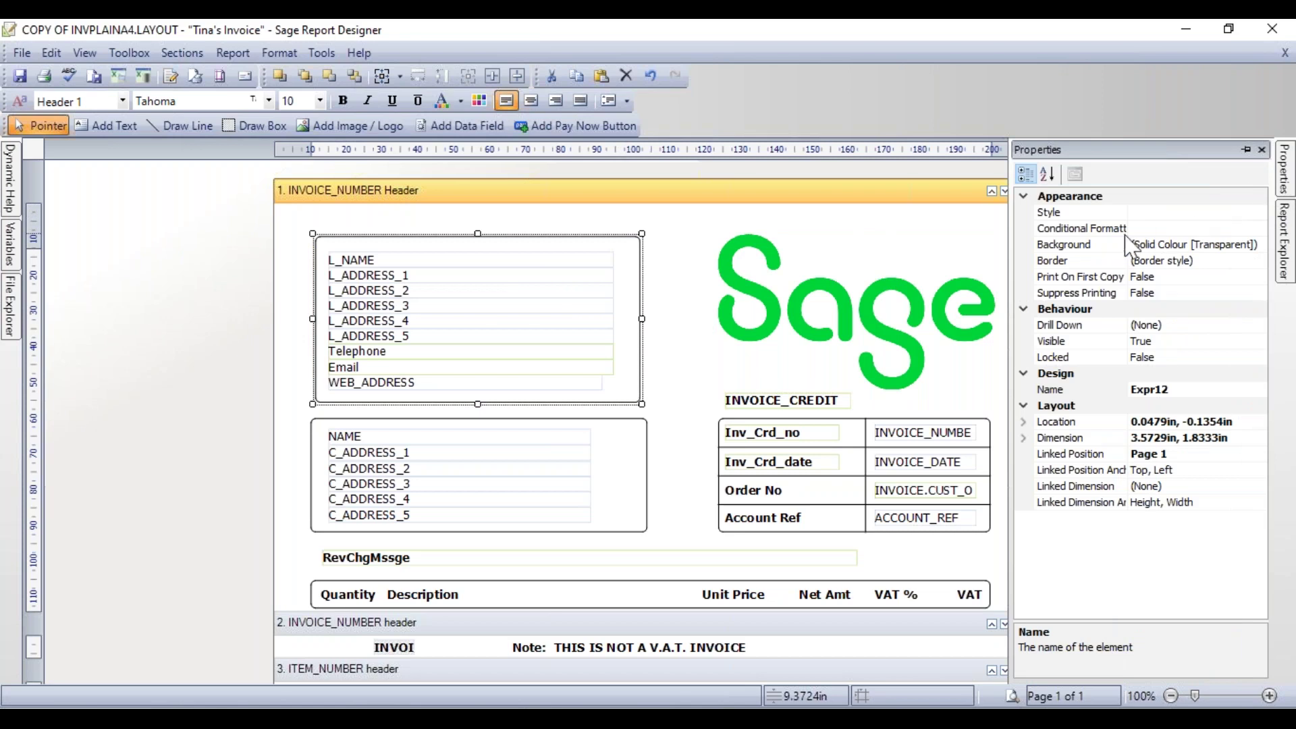
{"action": "left_click", "coordinate": [1080, 247]}
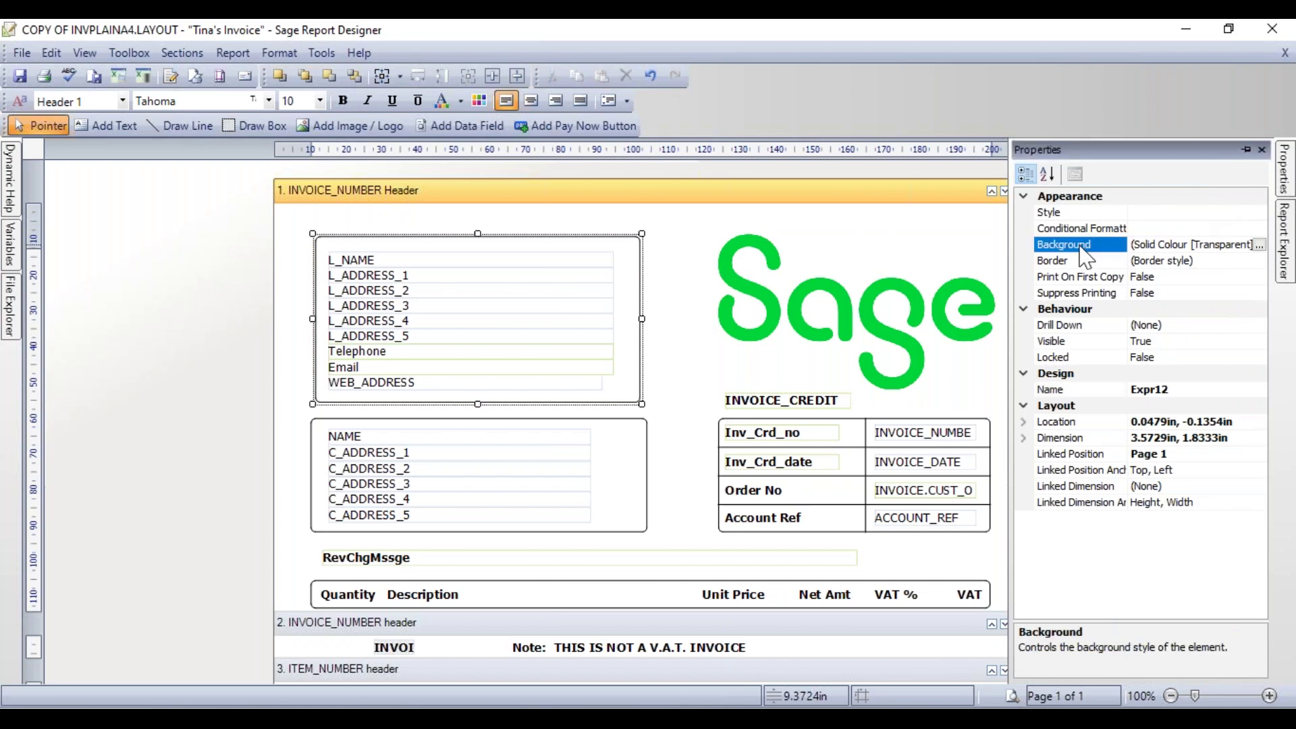
{"action": "left_click", "coordinate": [1259, 247]}
{"action": "left_click", "coordinate": [633, 348]}
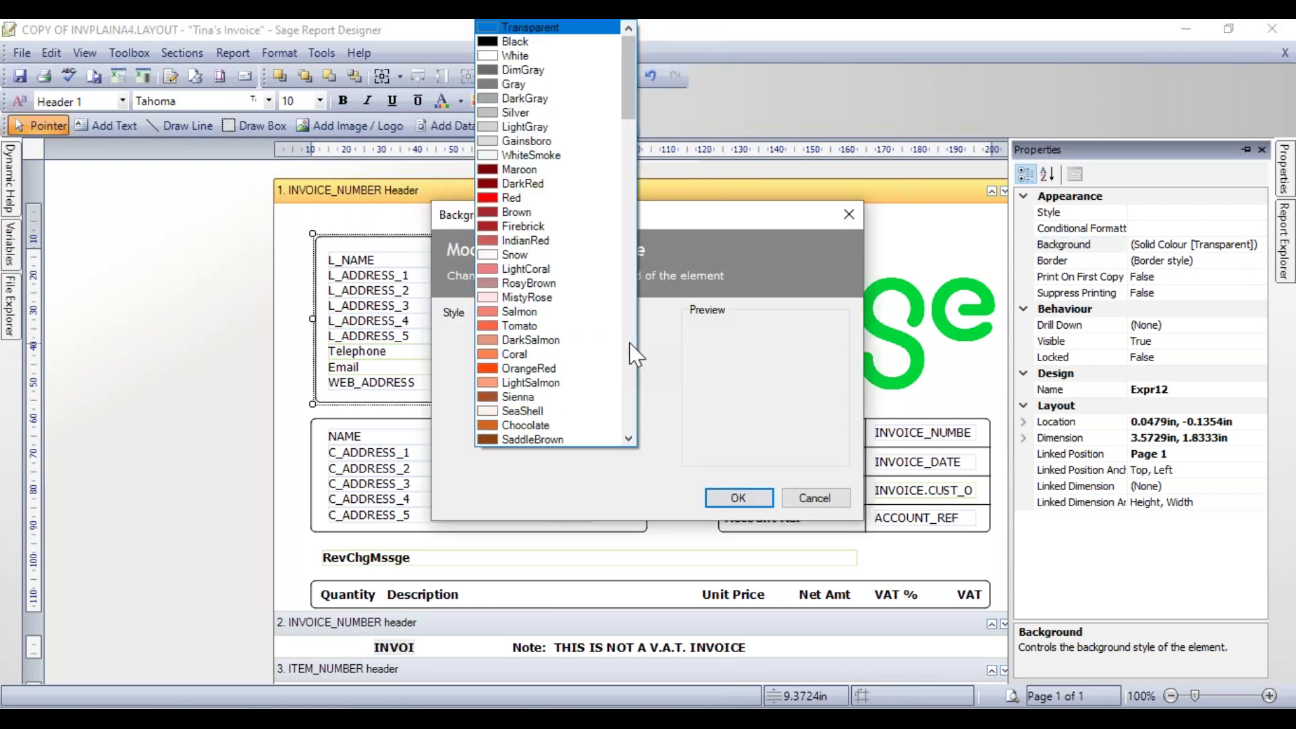
{"action": "left_click", "coordinate": [525, 127]}
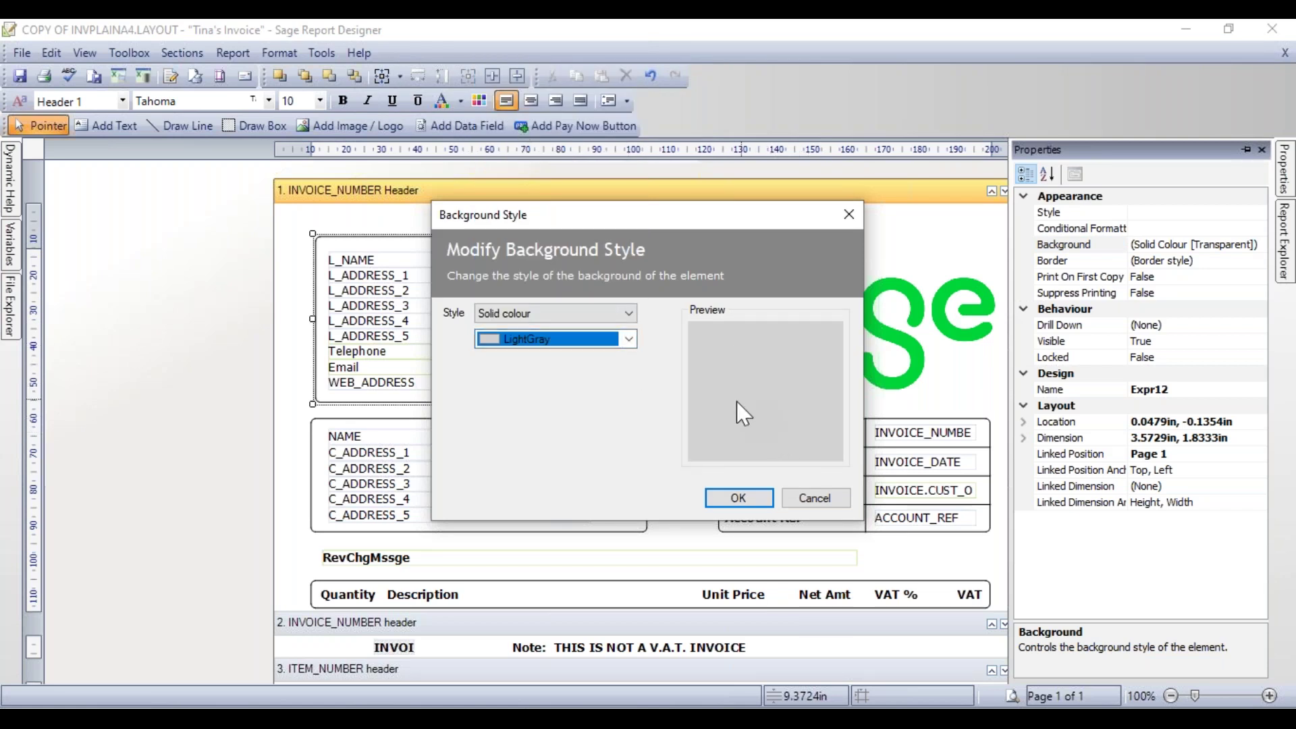
{"action": "left_click", "coordinate": [737, 502]}
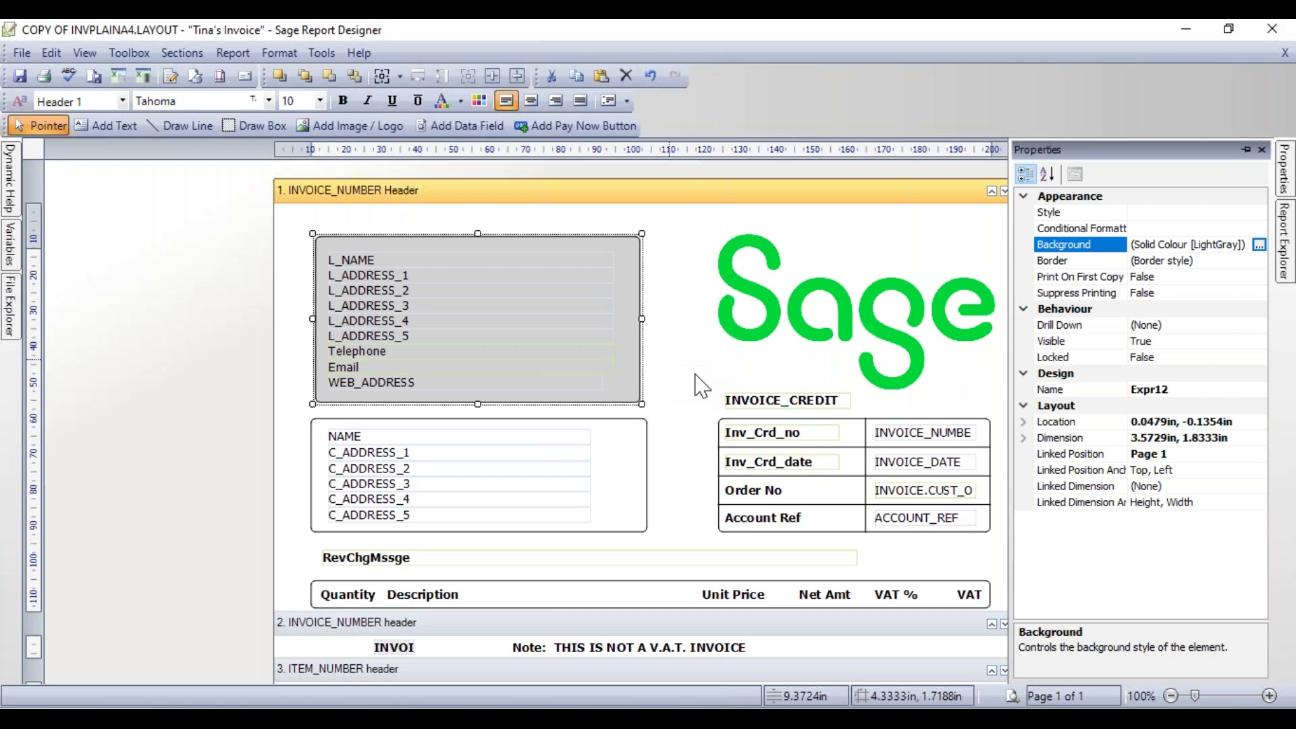
Recheck the grey box's background and border, then scroll to the report's footer
{"action": "left_click", "coordinate": [671, 349]}
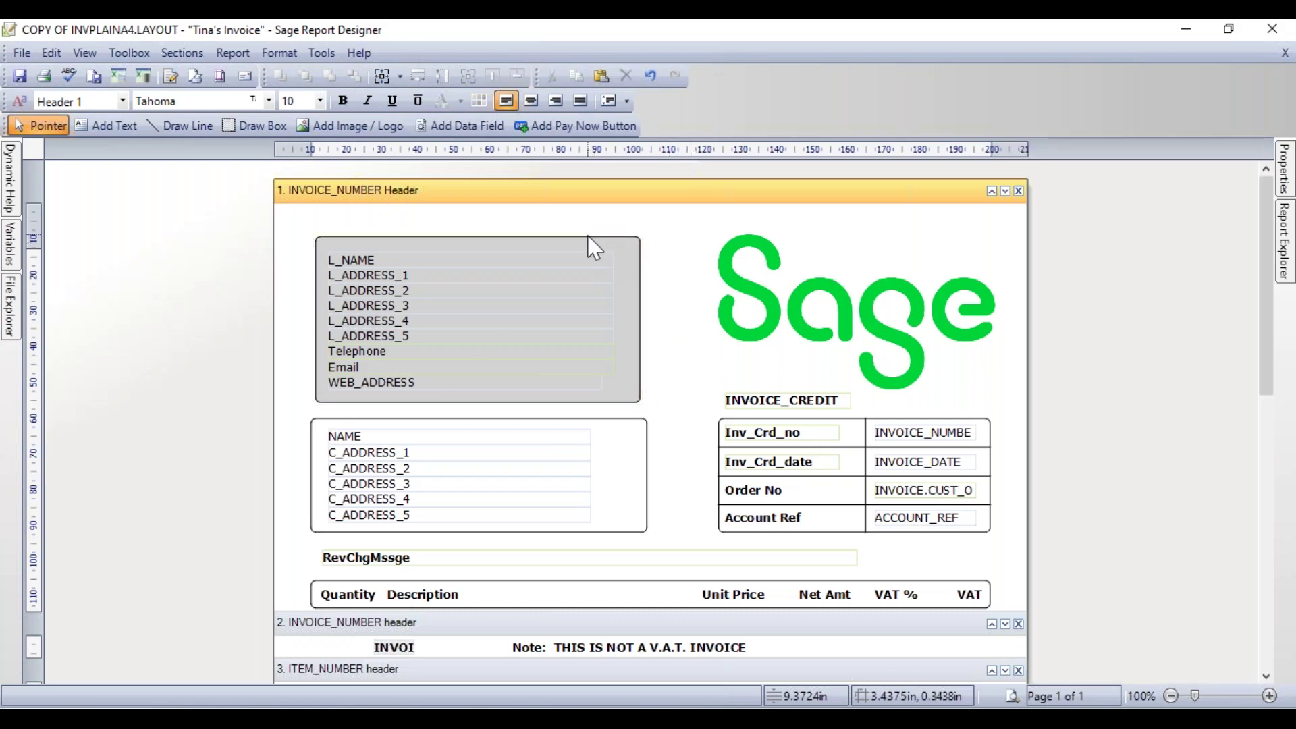
{"action": "left_click", "coordinate": [593, 248]}
{"action": "mouse_move", "coordinate": [1286, 177]}
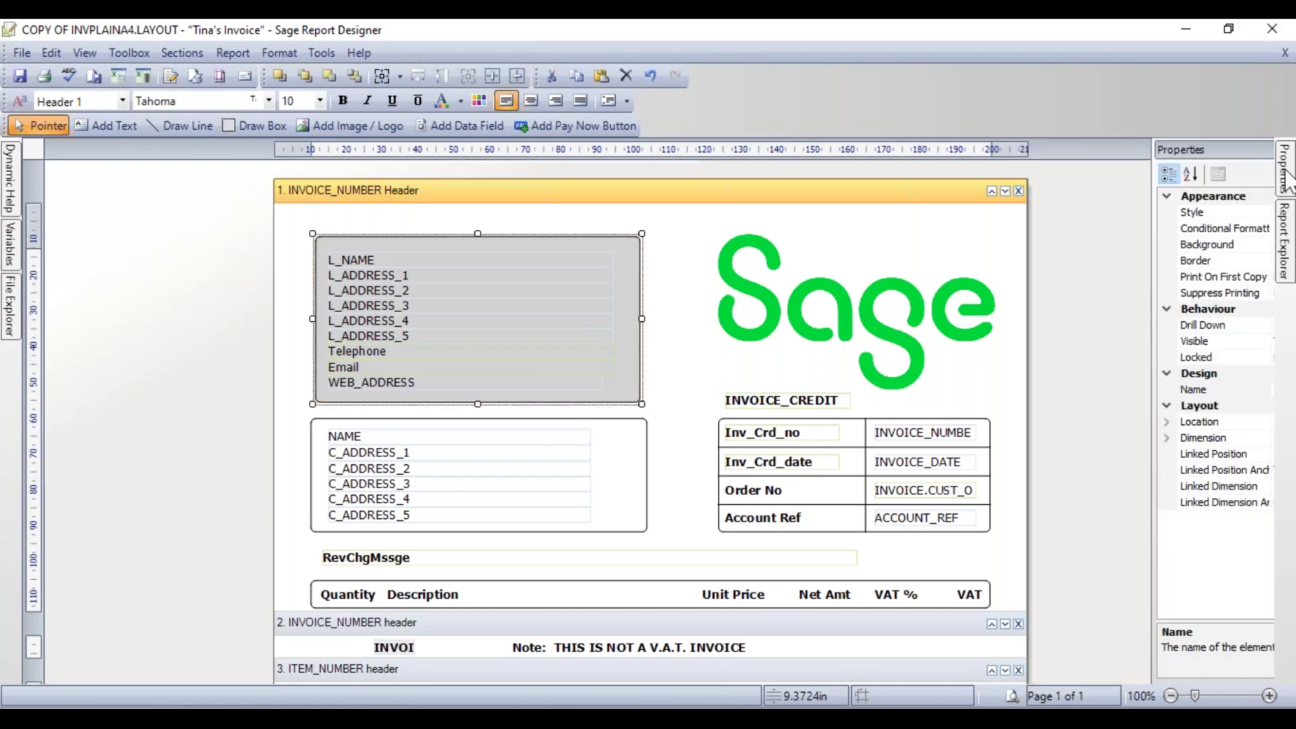
{"action": "left_click", "coordinate": [1091, 248]}
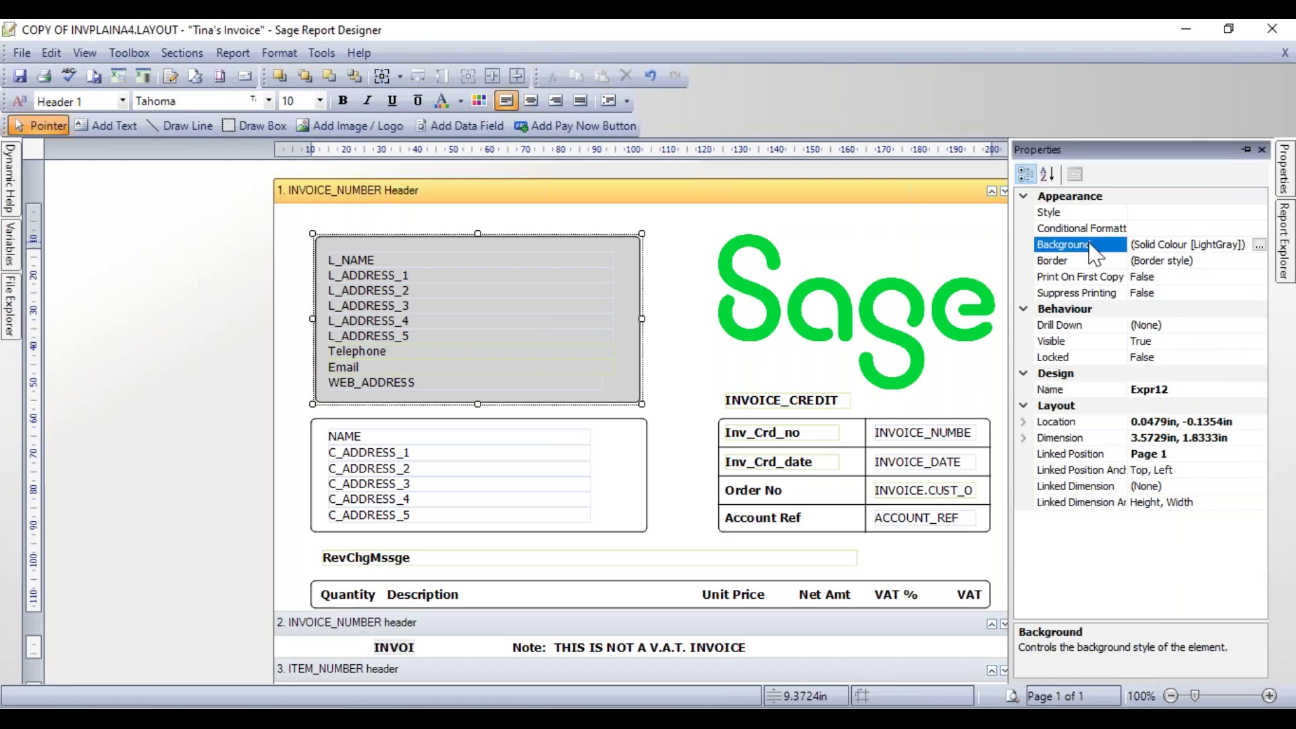
{"action": "left_click", "coordinate": [1070, 263]}
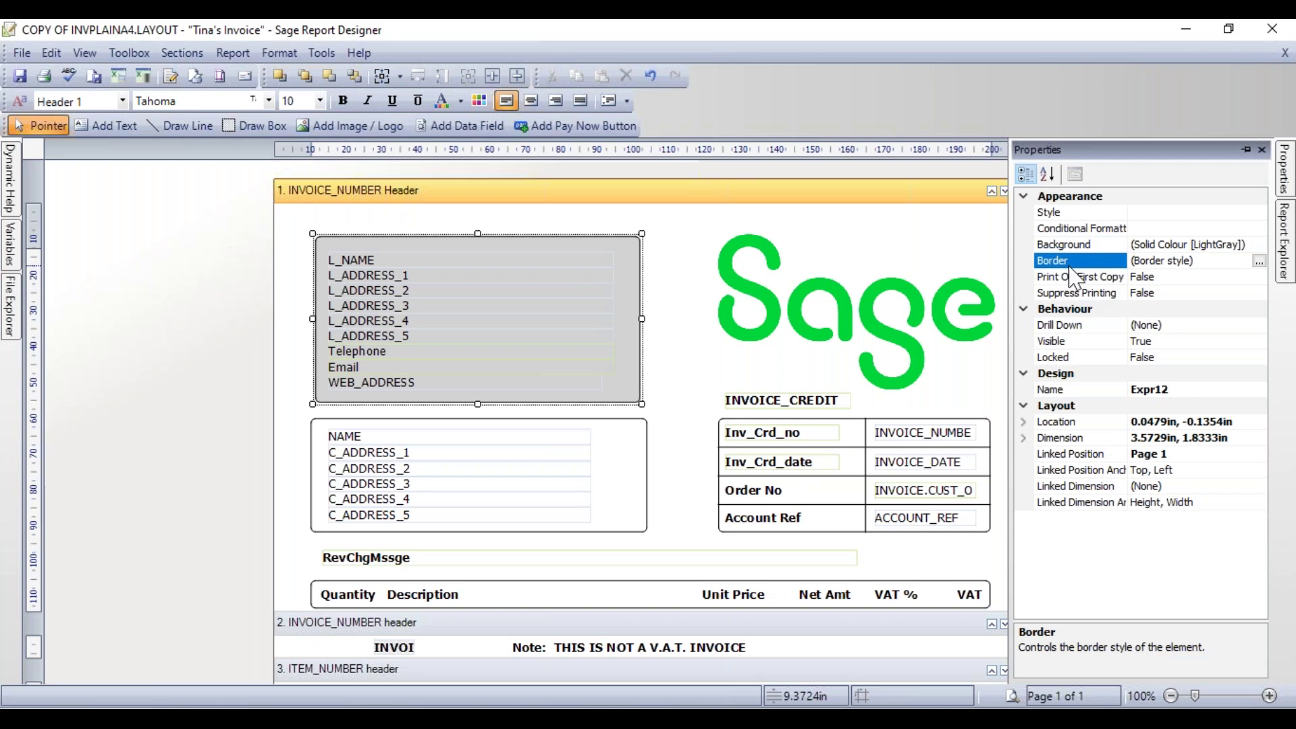
{"action": "left_click", "coordinate": [966, 224]}
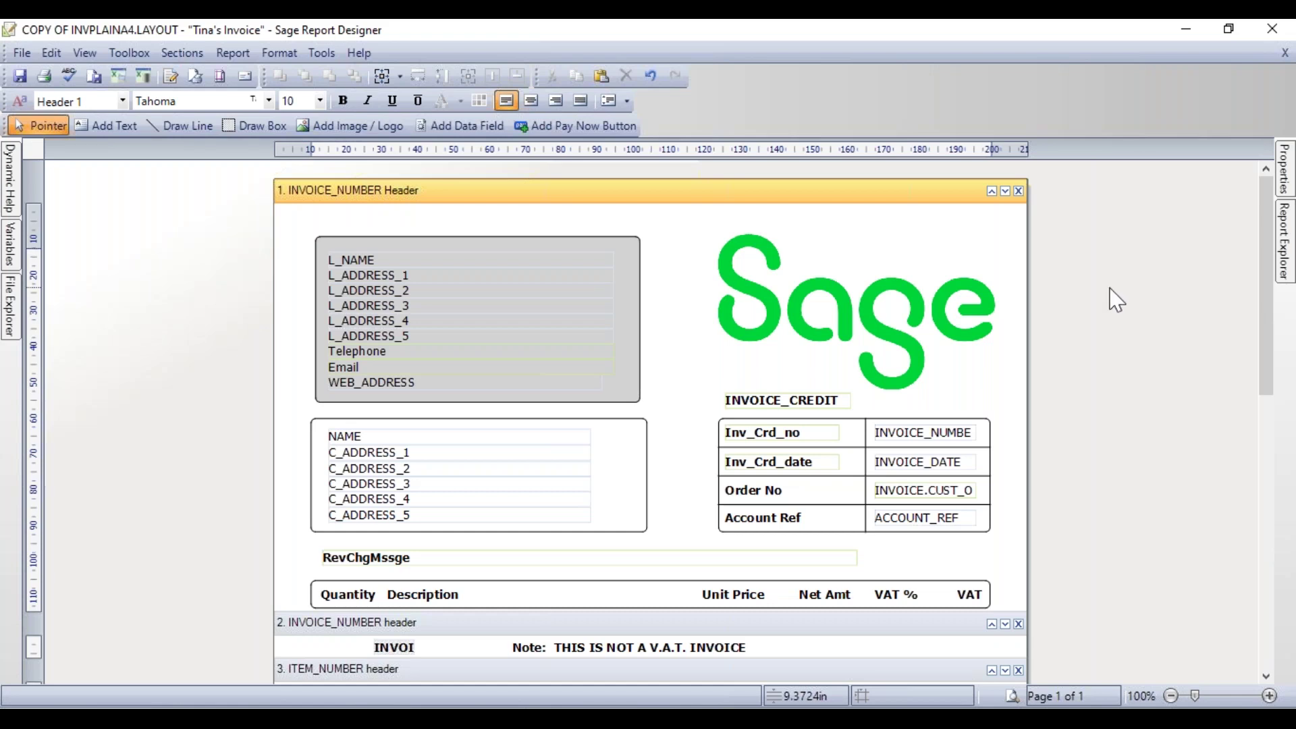
{"action": "left_click_drag", "start_coordinate": [1266, 378], "coordinate": [1267, 693]}
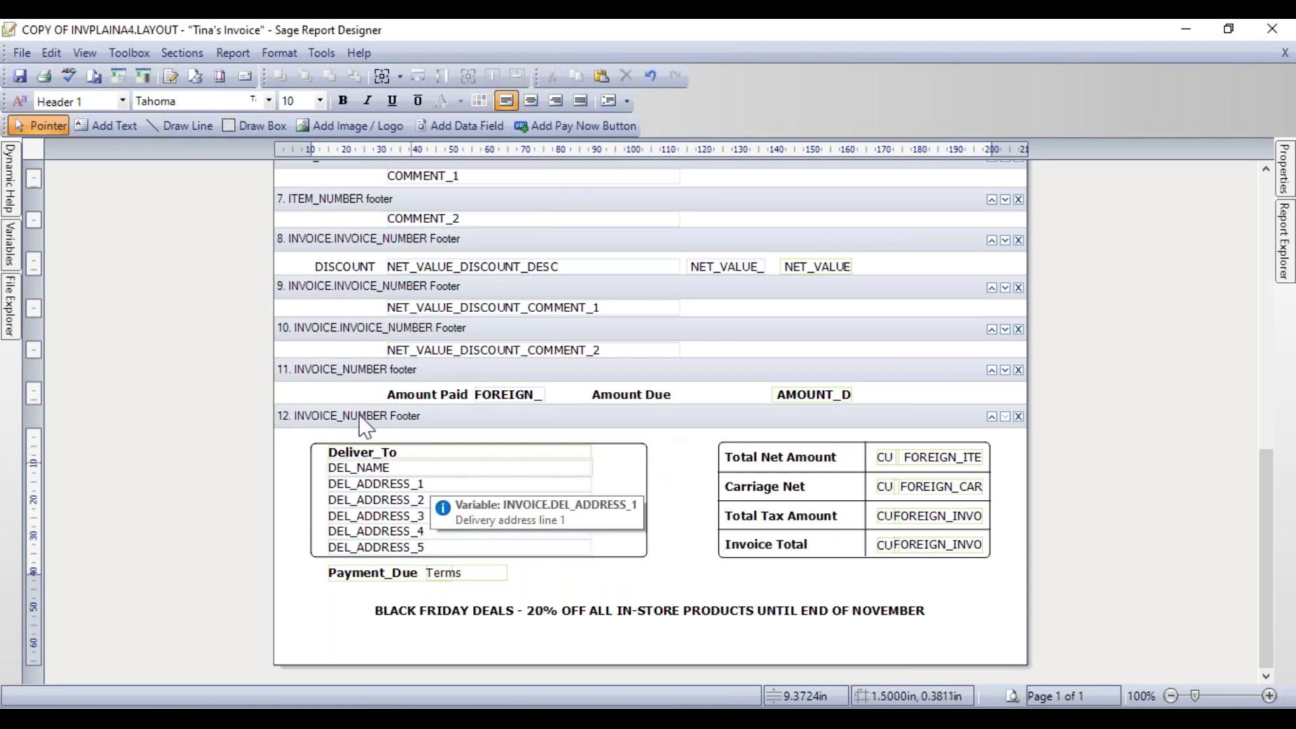
Draw a line across the footer over the Black Friday message
{"action": "left_click", "coordinate": [180, 136]}
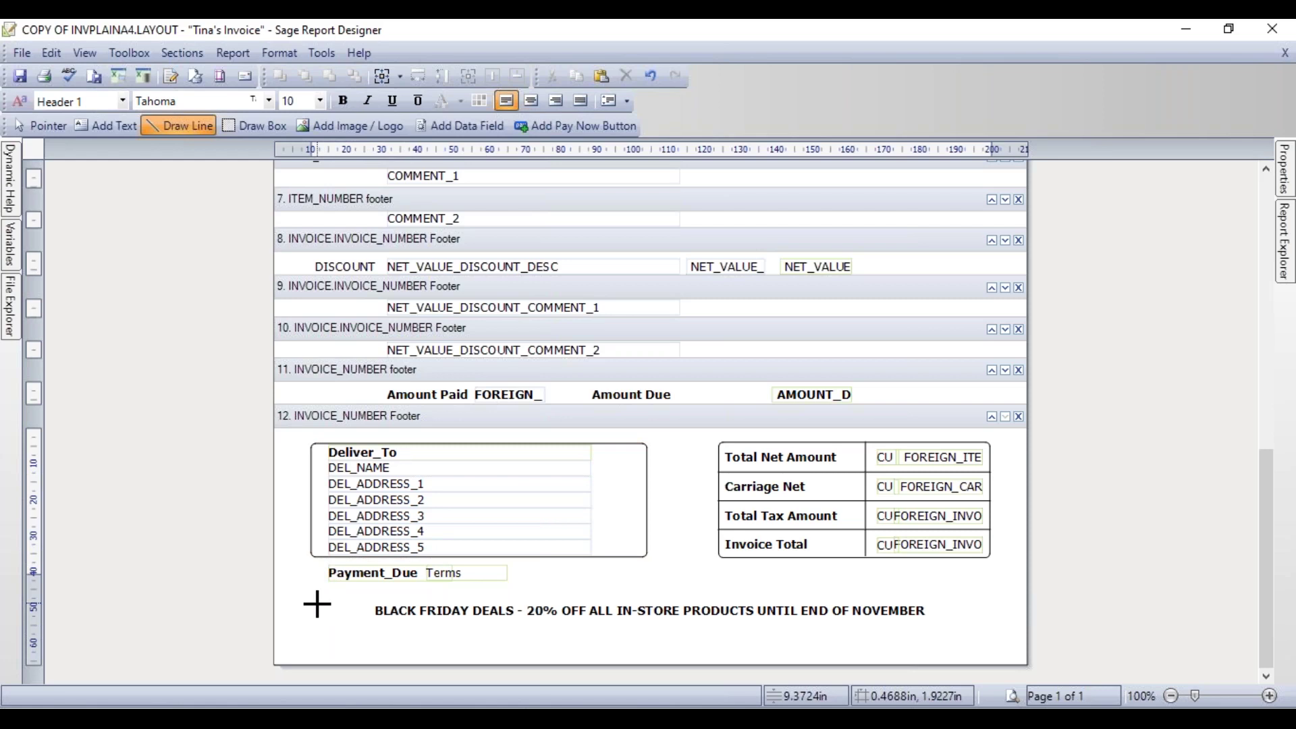
{"action": "mouse_move", "coordinate": [305, 597]}
{"action": "left_mouse_down"}
{"action": "mouse_move", "coordinate": [441, 628]}
{"action": "mouse_move", "coordinate": [772, 644]}
{"action": "mouse_move", "coordinate": [992, 634]}
{"action": "left_mouse_up"}
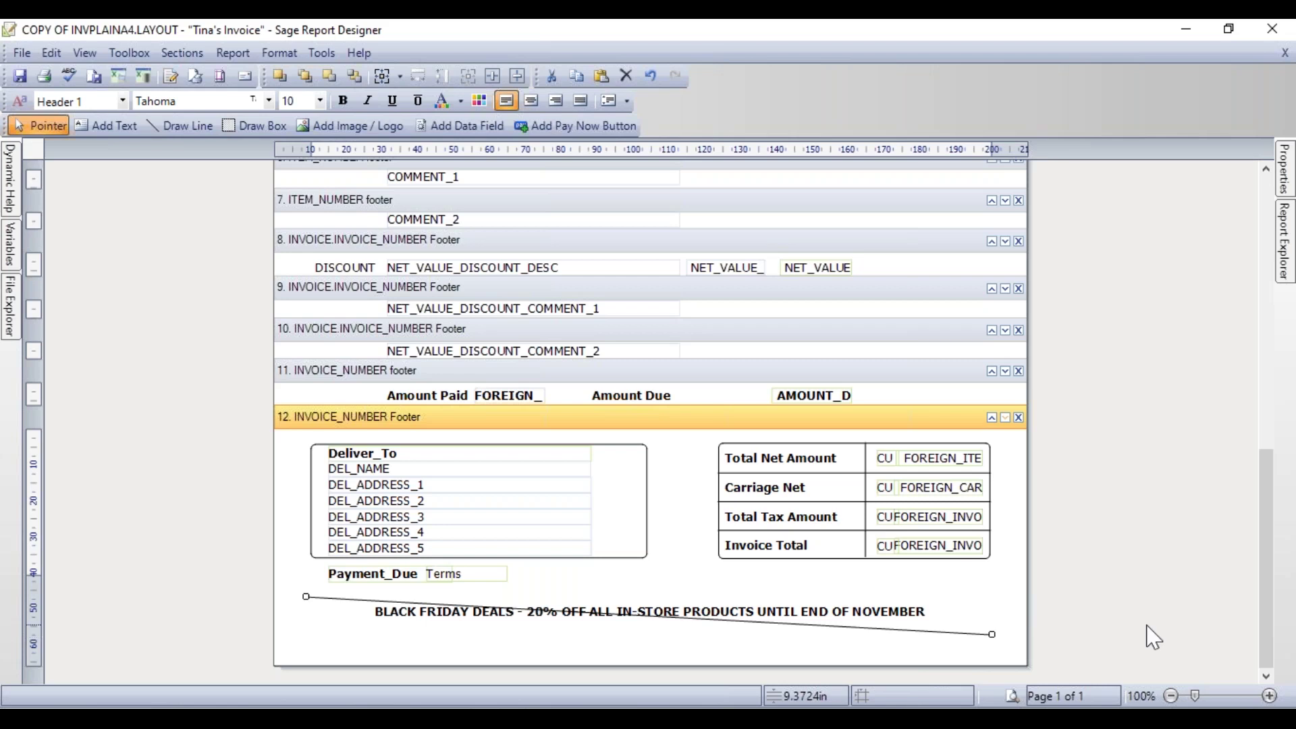
{"action": "mouse_move", "coordinate": [10, 185]}
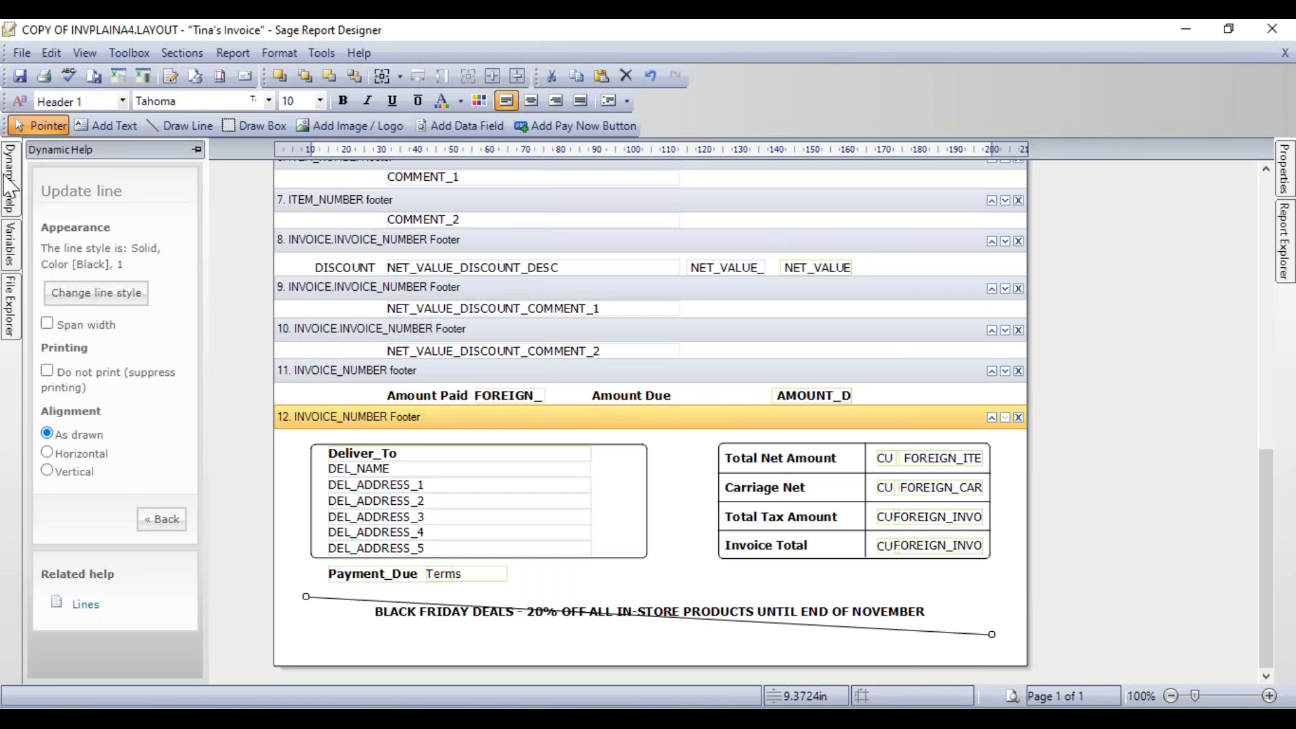
Set the footer line's alignment to Horizontal and drag it to the top of section 12
{"action": "left_click", "coordinate": [86, 54]}
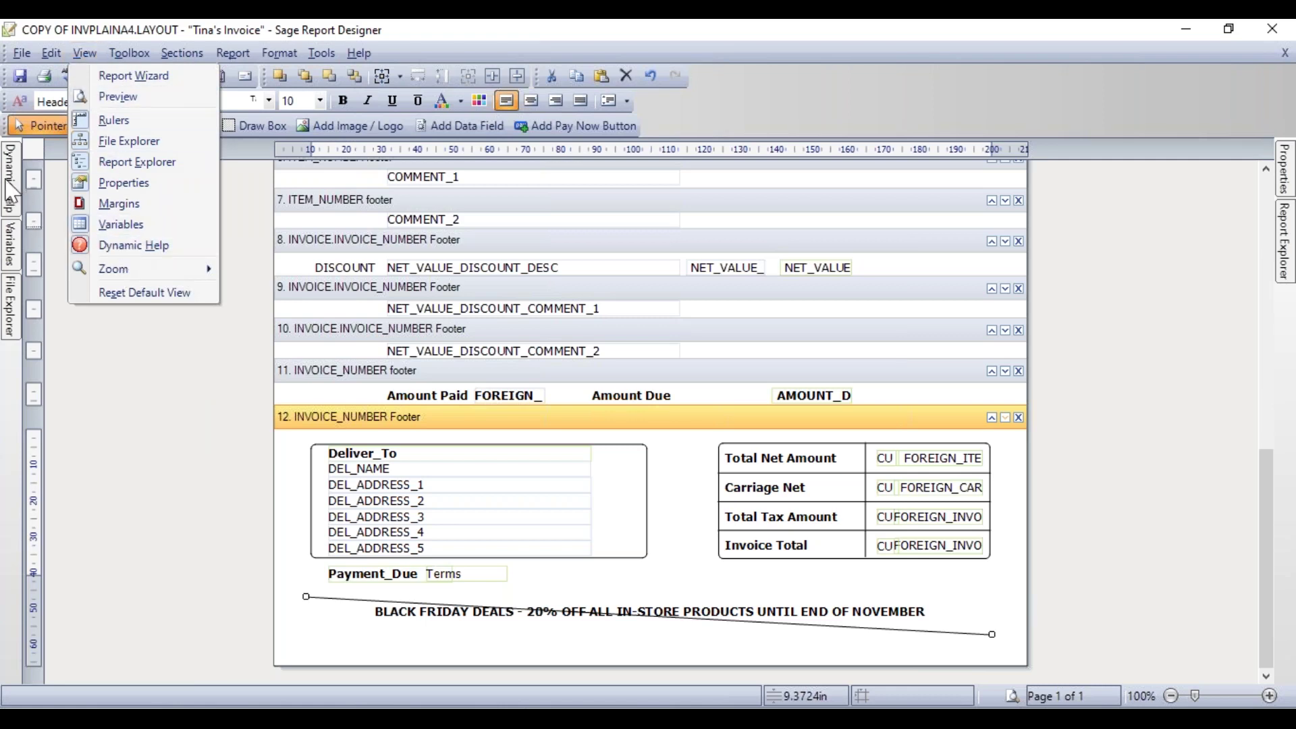
{"action": "left_click", "coordinate": [94, 351]}
{"action": "left_click", "coordinate": [338, 600]}
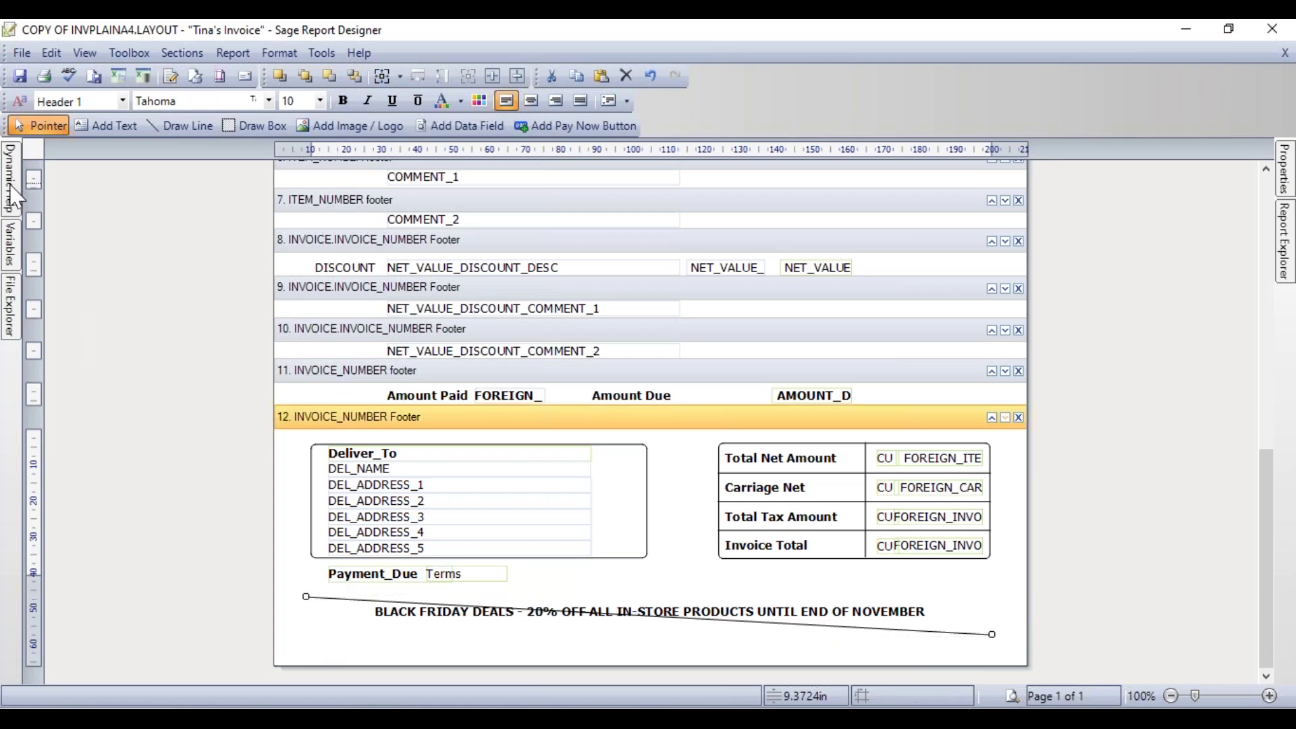
{"action": "mouse_move", "coordinate": [12, 195]}
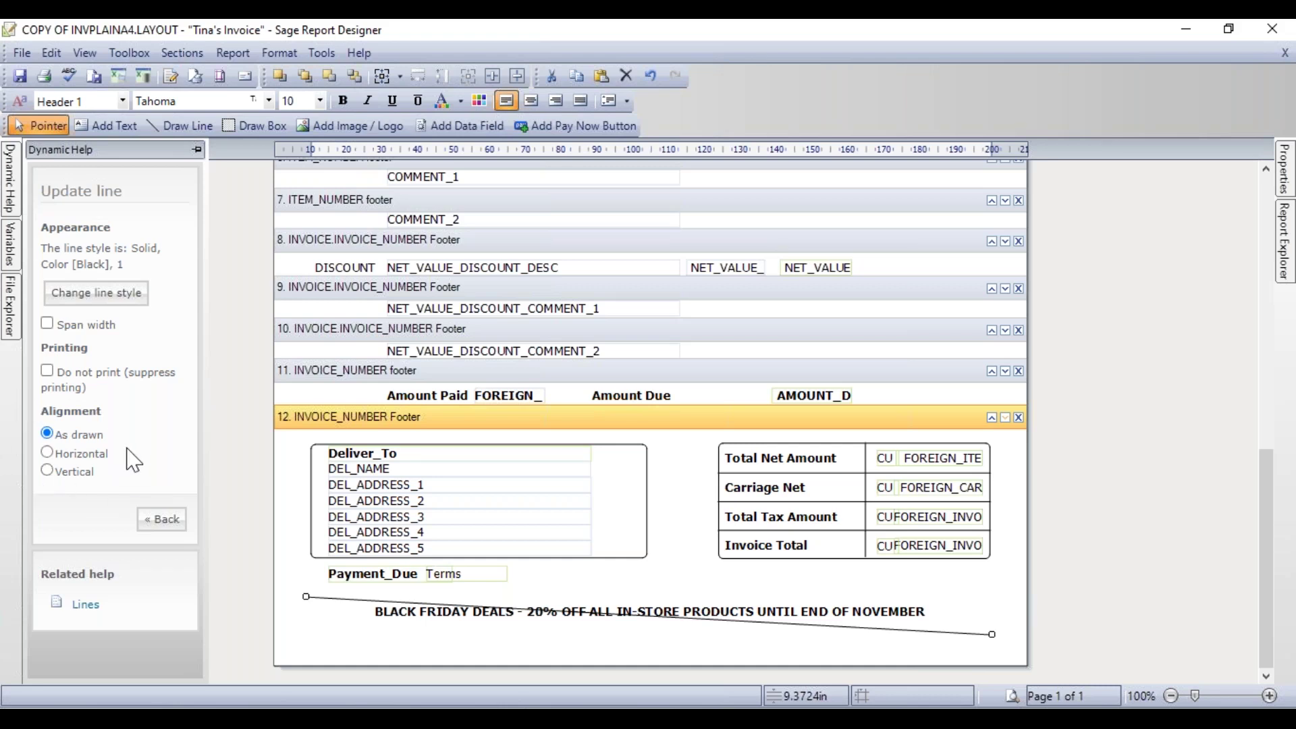
{"action": "left_click", "coordinate": [47, 471]}
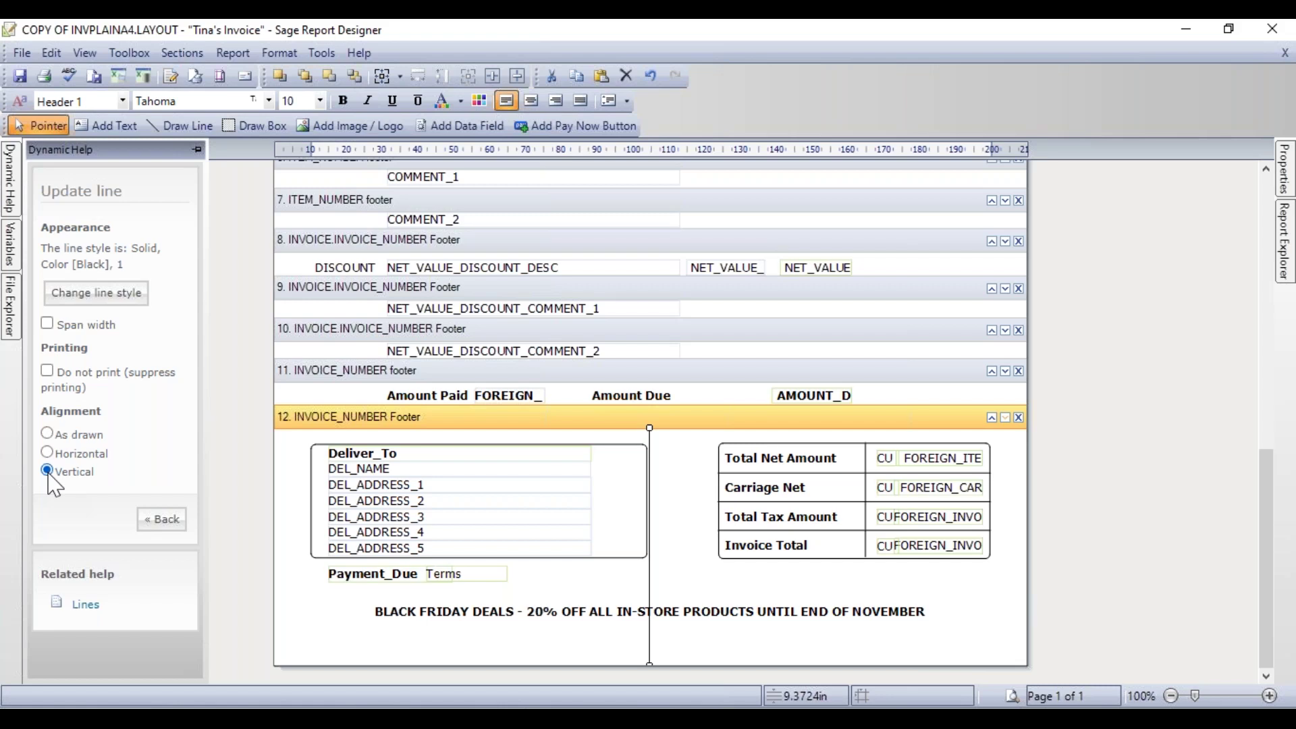
{"action": "left_click", "coordinate": [47, 453]}
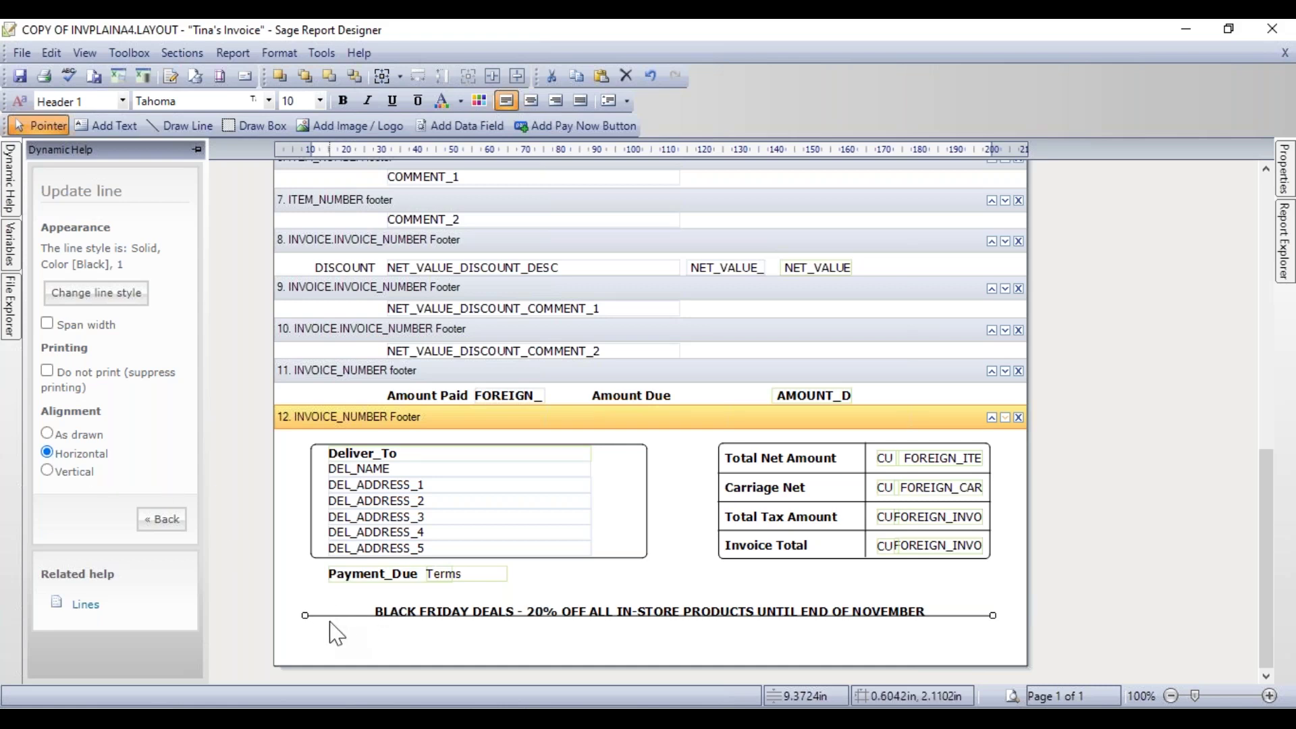
{"action": "left_click_drag", "start_coordinate": [326, 615], "coordinate": [328, 440]}
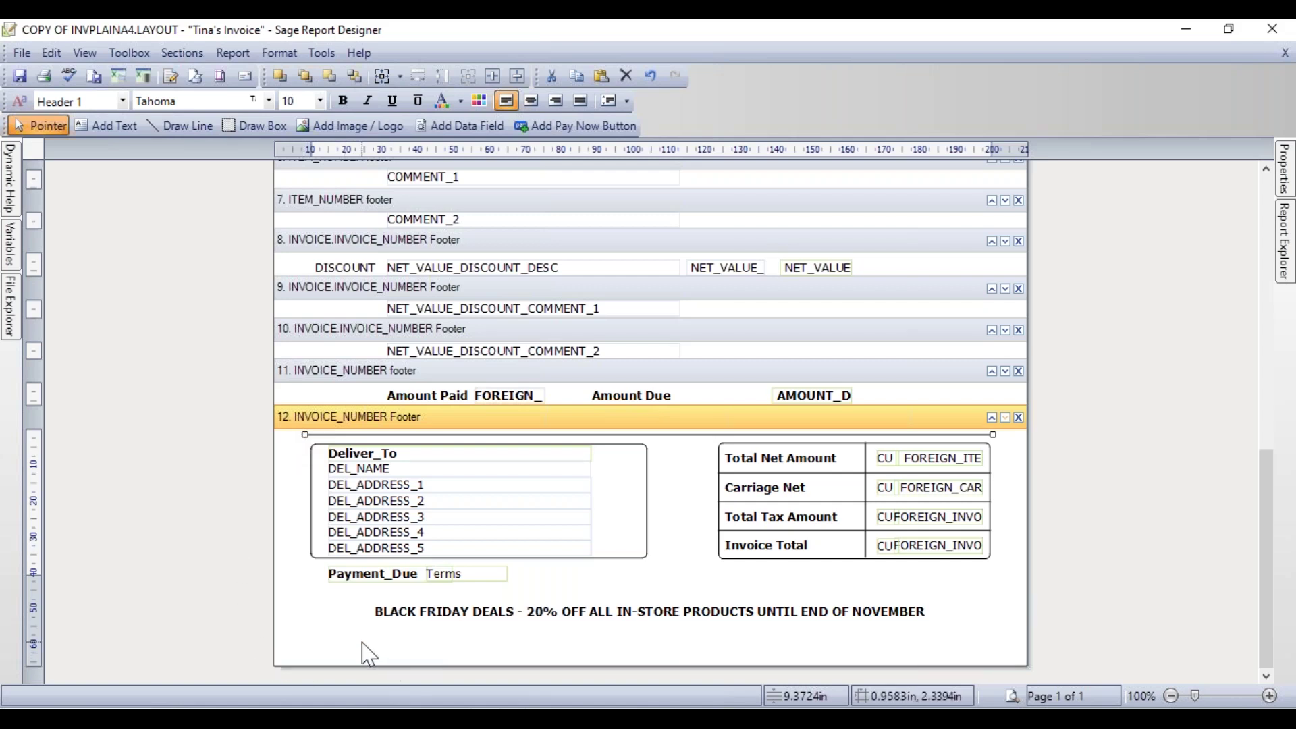
Draw a second horizontal footer line and place it just above the Black Friday message
{"action": "left_click", "coordinate": [179, 128]}
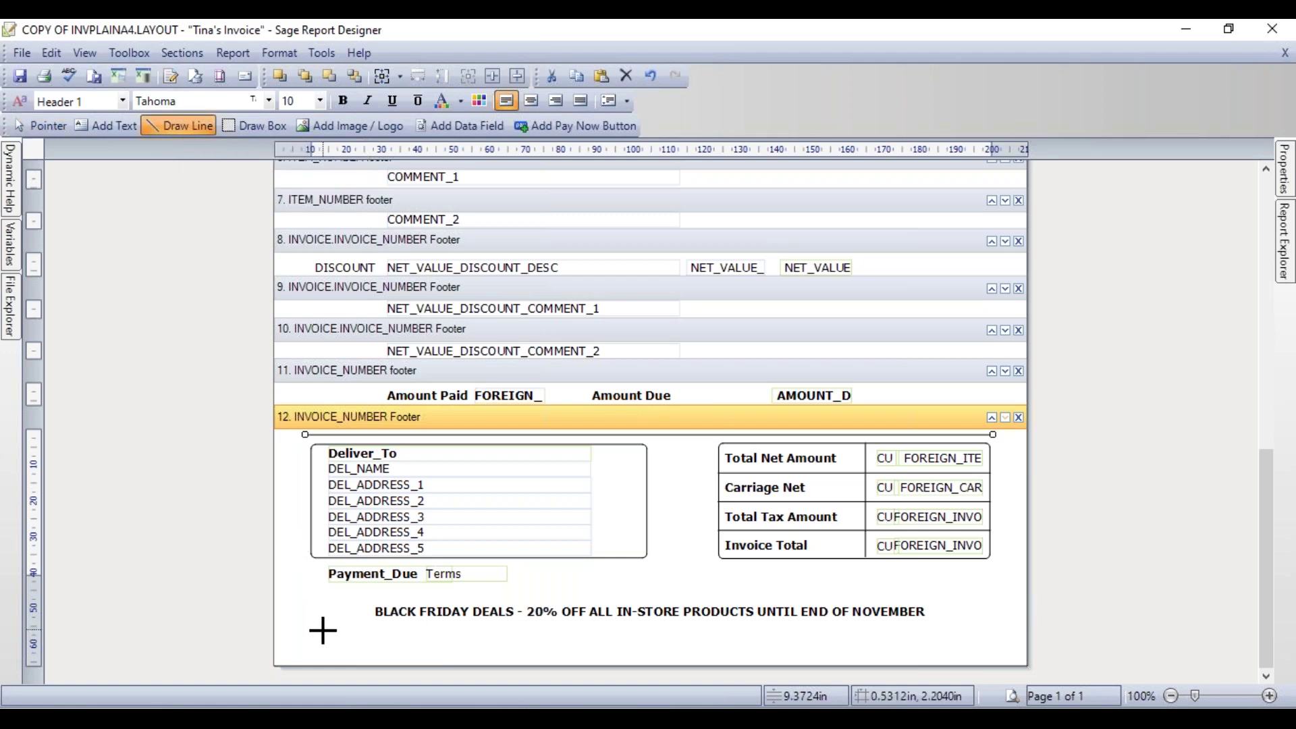
{"action": "mouse_move", "coordinate": [315, 628]}
{"action": "left_mouse_down"}
{"action": "mouse_move", "coordinate": [548, 646]}
{"action": "mouse_move", "coordinate": [983, 639]}
{"action": "mouse_move", "coordinate": [986, 652]}
{"action": "left_mouse_up"}
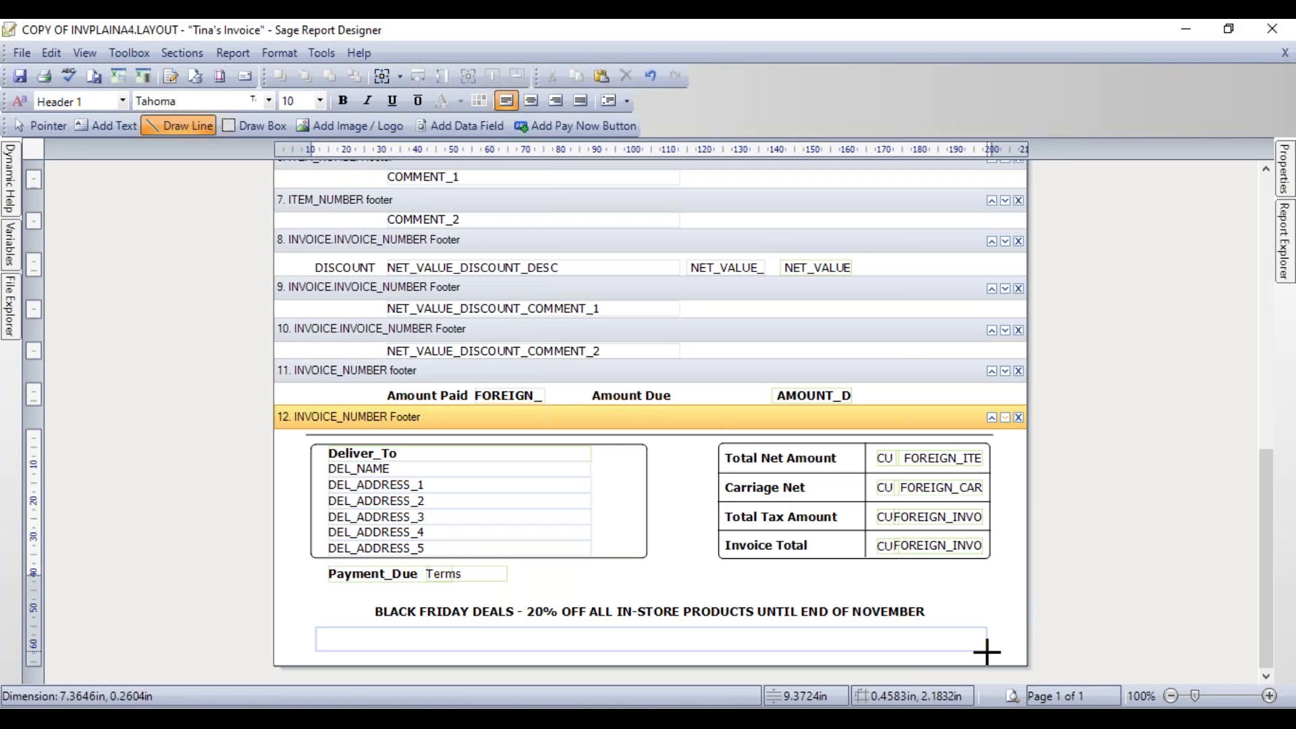
{"action": "mouse_move", "coordinate": [987, 652]}
{"action": "left_mouse_down"}
{"action": "mouse_move", "coordinate": [987, 592]}
{"action": "mouse_move", "coordinate": [983, 628]}
{"action": "left_mouse_up"}
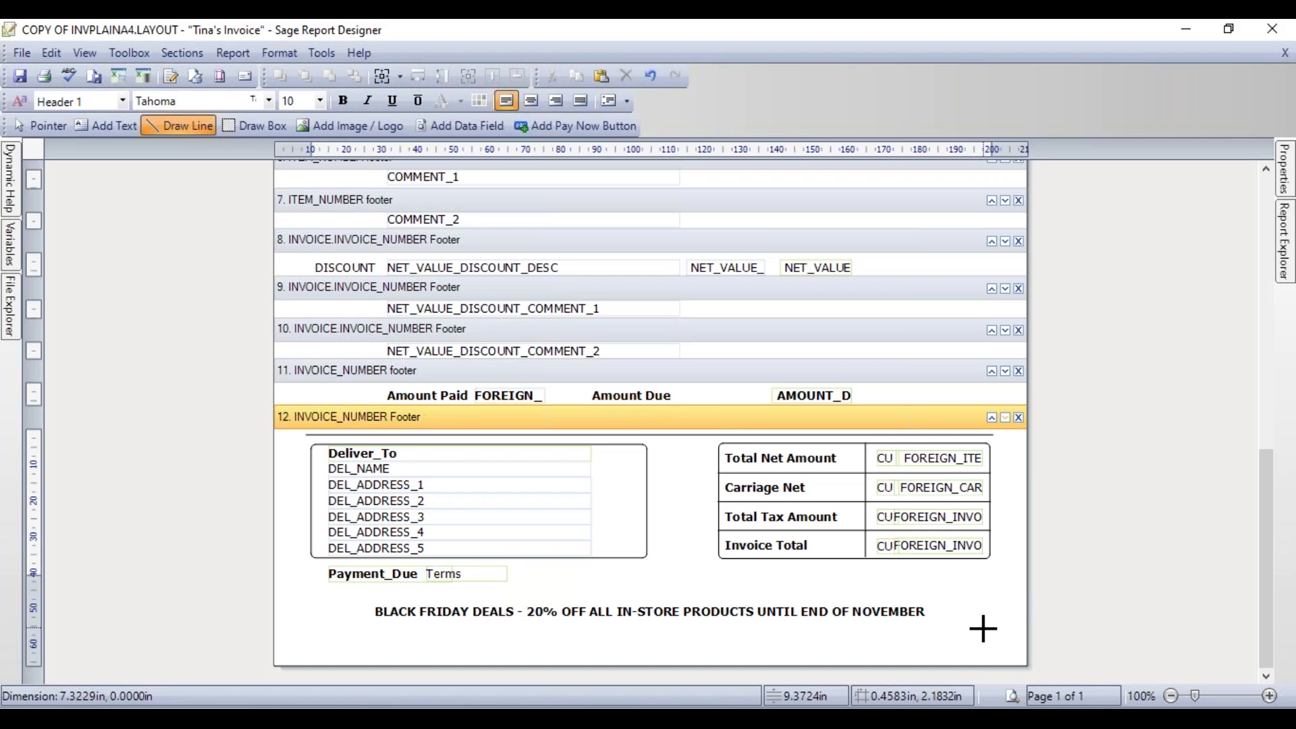
{"action": "left_click_drag", "start_coordinate": [984, 628], "coordinate": [983, 627]}
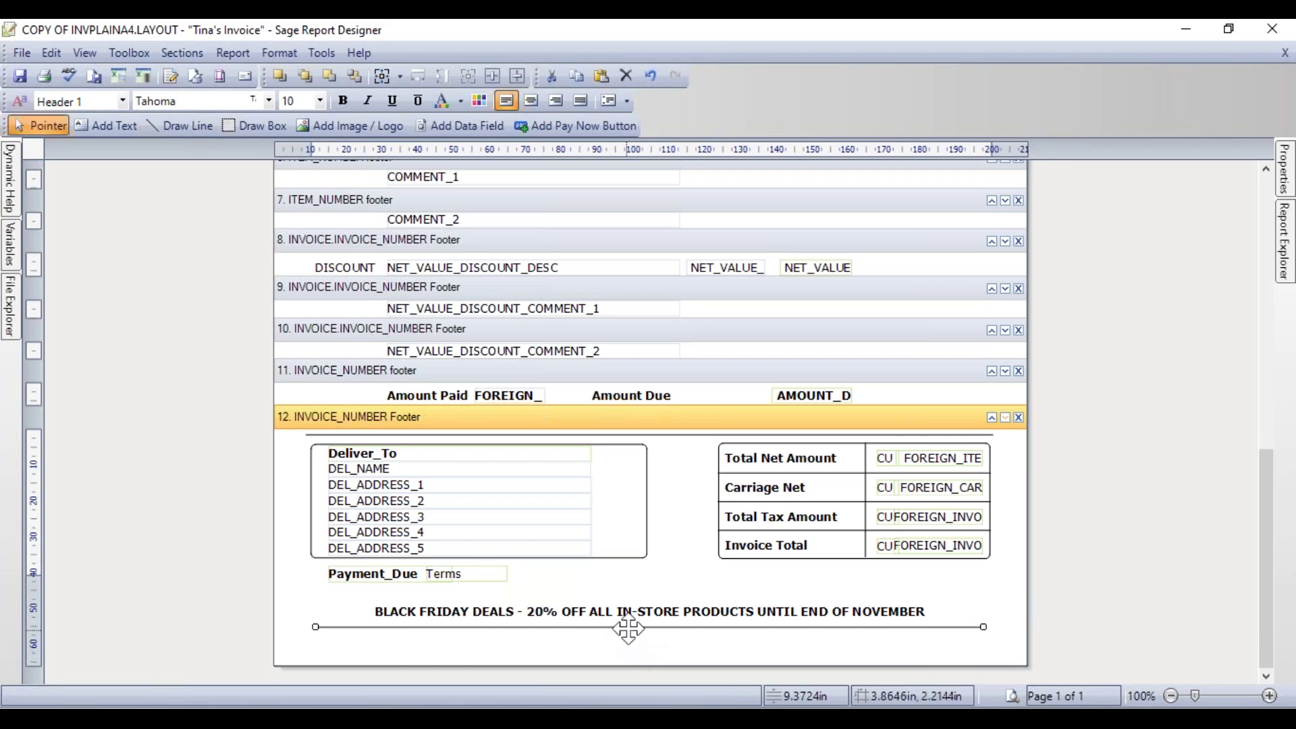
{"action": "left_click_drag", "start_coordinate": [622, 627], "coordinate": [617, 611]}
{"action": "left_click", "coordinate": [615, 610]}
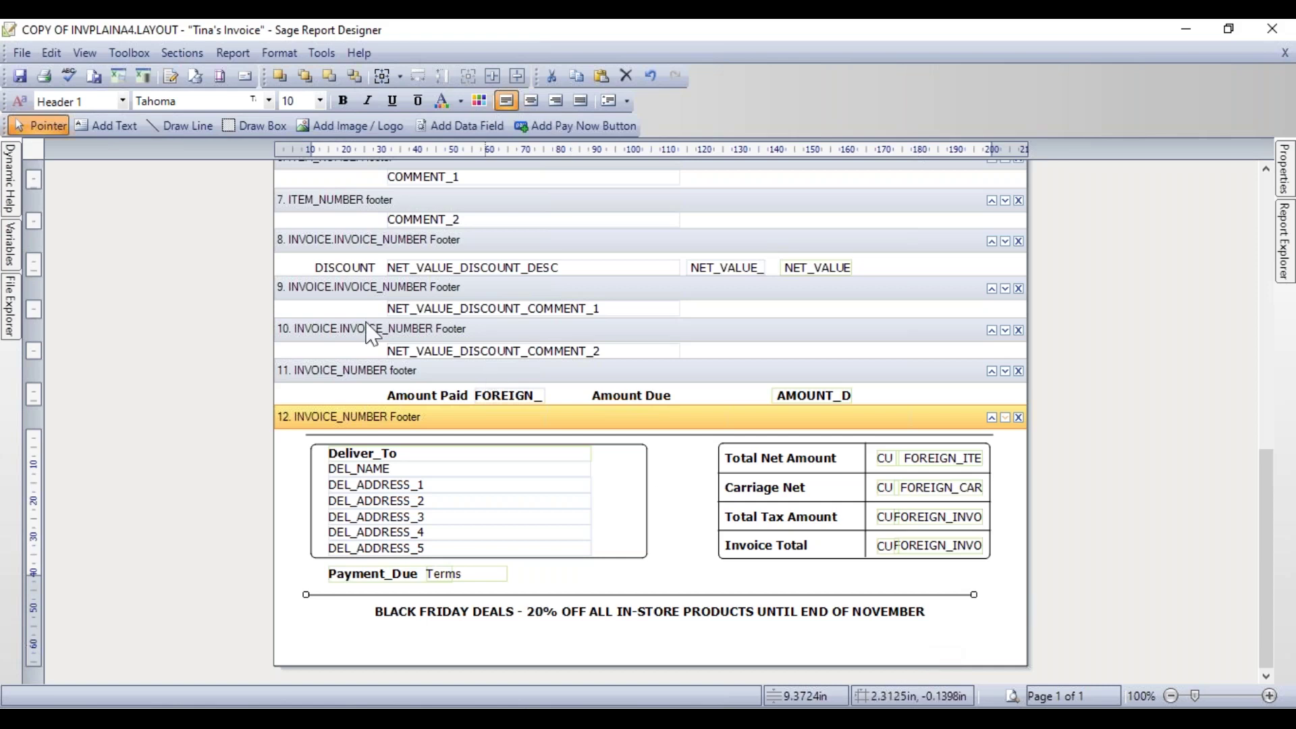
Save the invoice layout from the toolbar
{"action": "left_click", "coordinate": [19, 75]}
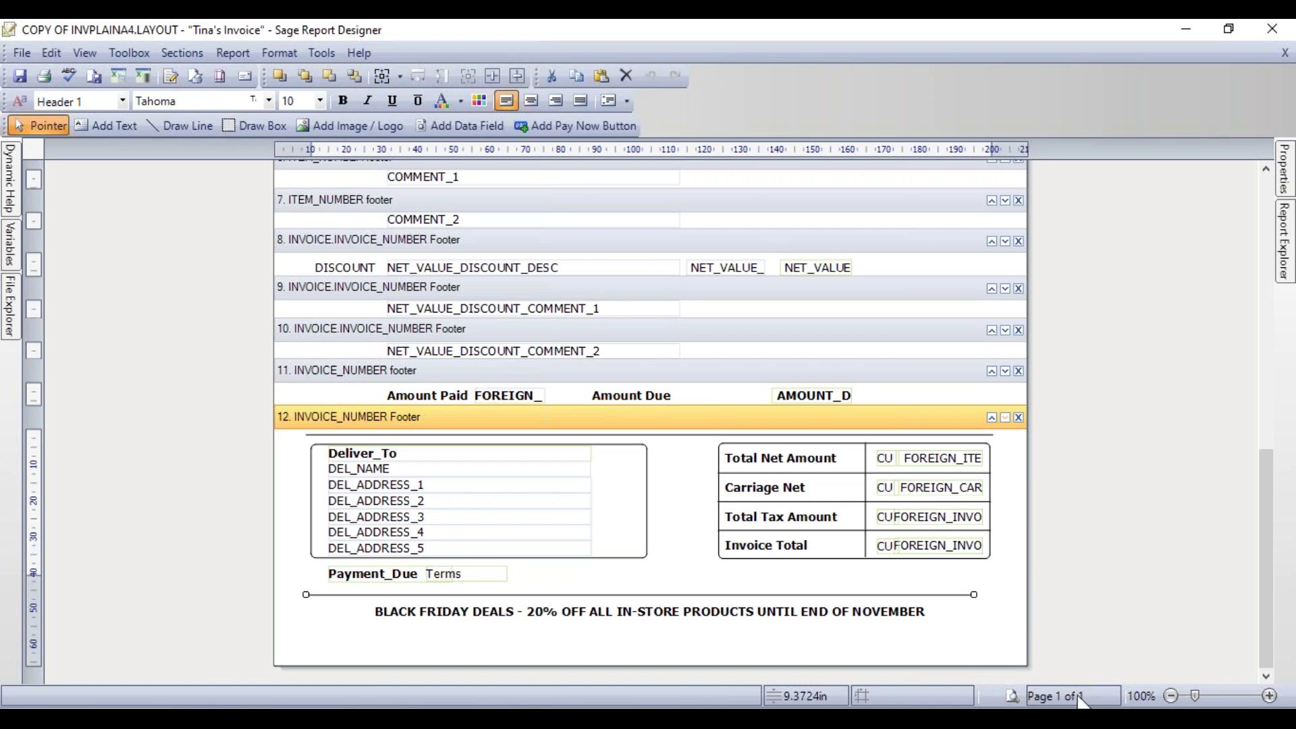
Preview the layout with live data, page through to invoice 9 of 84, then close the preview
{"action": "left_click", "coordinate": [1010, 695]}
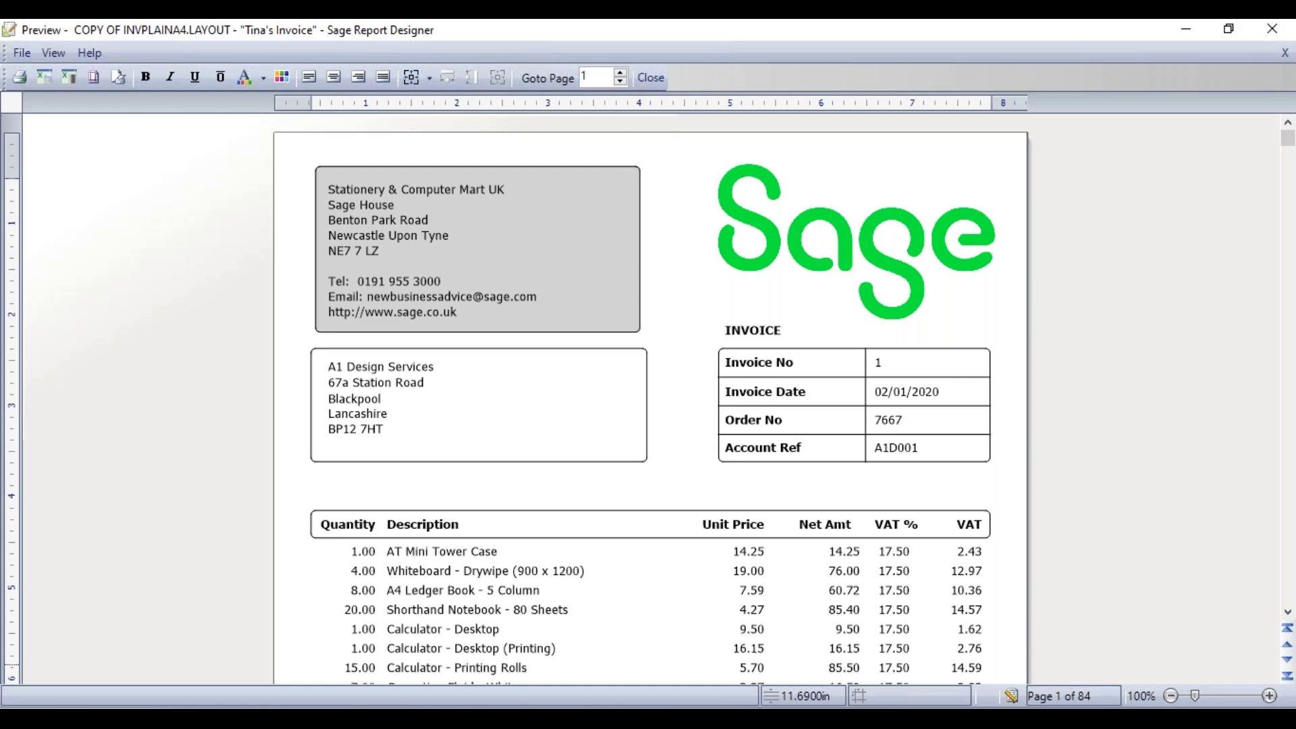
{"action": "left_click", "coordinate": [1286, 660]}
{"action": "left_click", "coordinate": [1287, 660]}
{"action": "left_click", "coordinate": [1287, 660]}
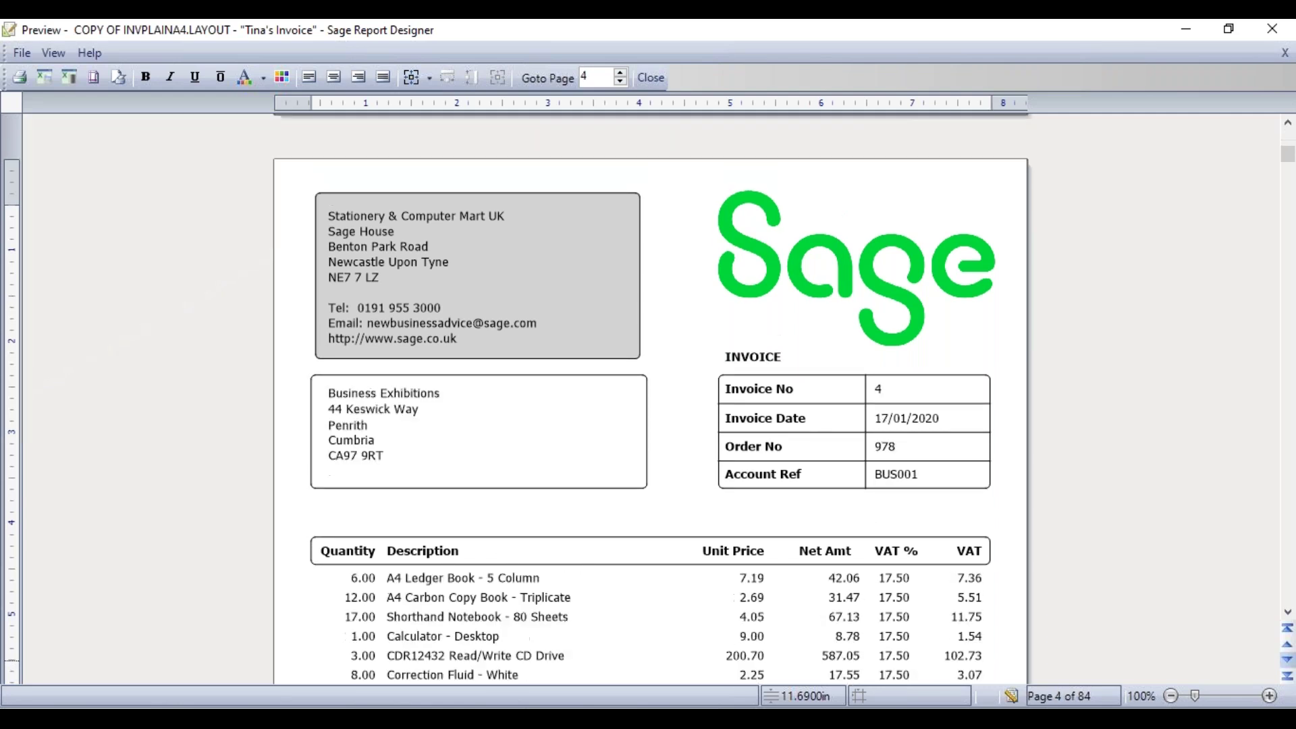
{"action": "left_click", "coordinate": [1286, 660]}
{"action": "left_click", "coordinate": [1287, 660]}
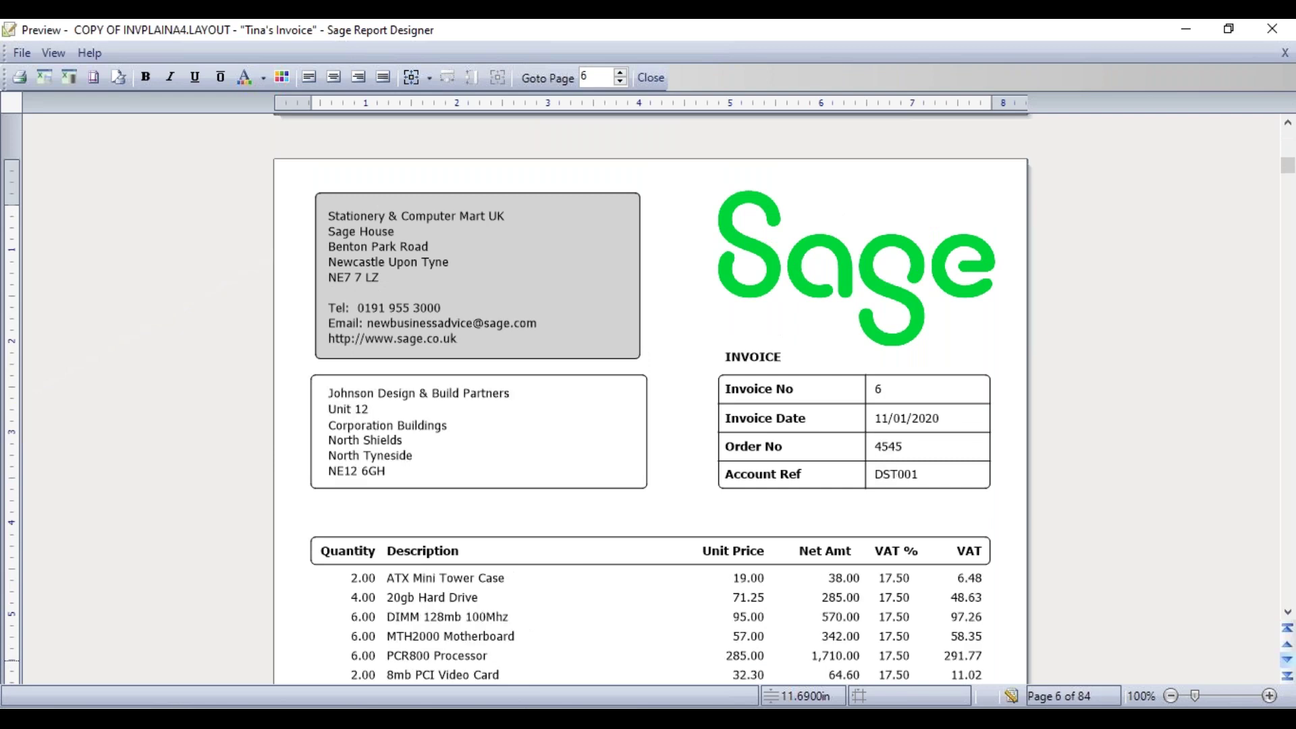
{"action": "left_click", "coordinate": [1287, 660]}
{"action": "left_click", "coordinate": [1287, 660]}
{"action": "left_click", "coordinate": [1287, 660]}
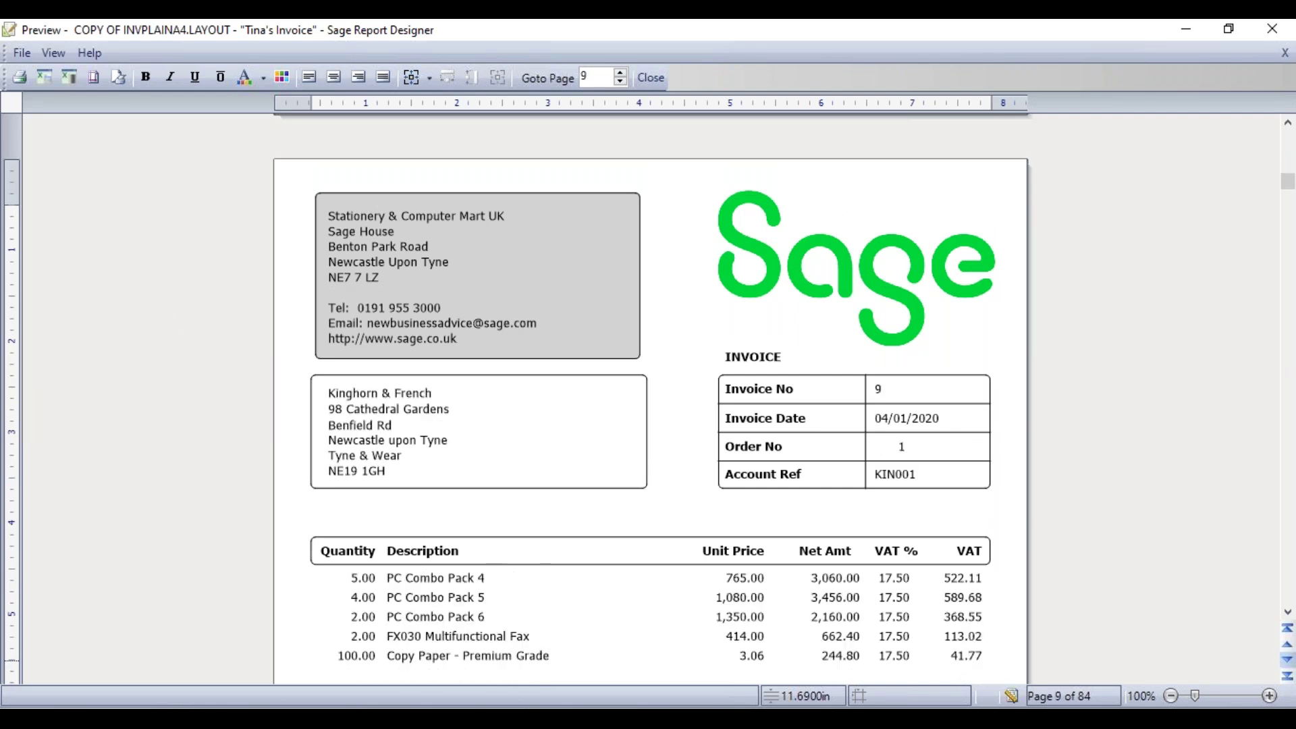
{"action": "left_click", "coordinate": [1011, 696]}
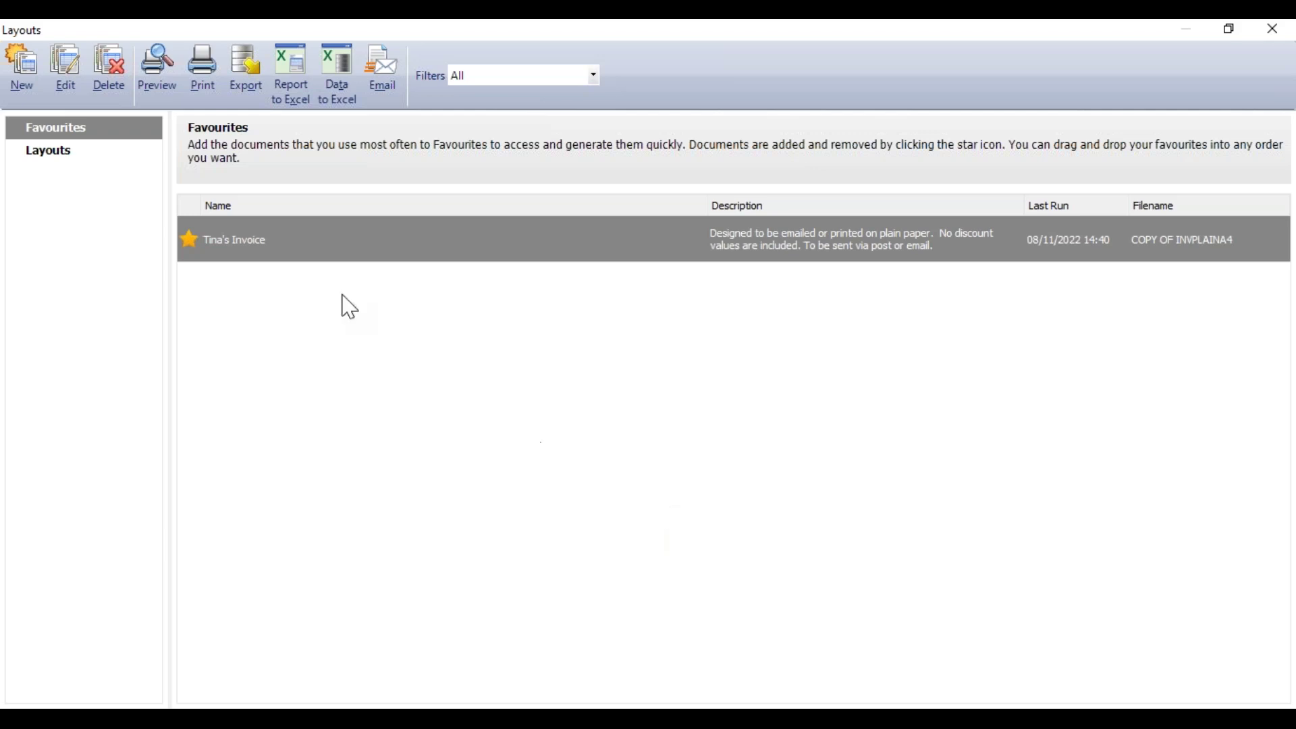
Preview the saved invoice layout maximized and zoomed out to about 55% to show the whole page
{"action": "left_click", "coordinate": [168, 82]}
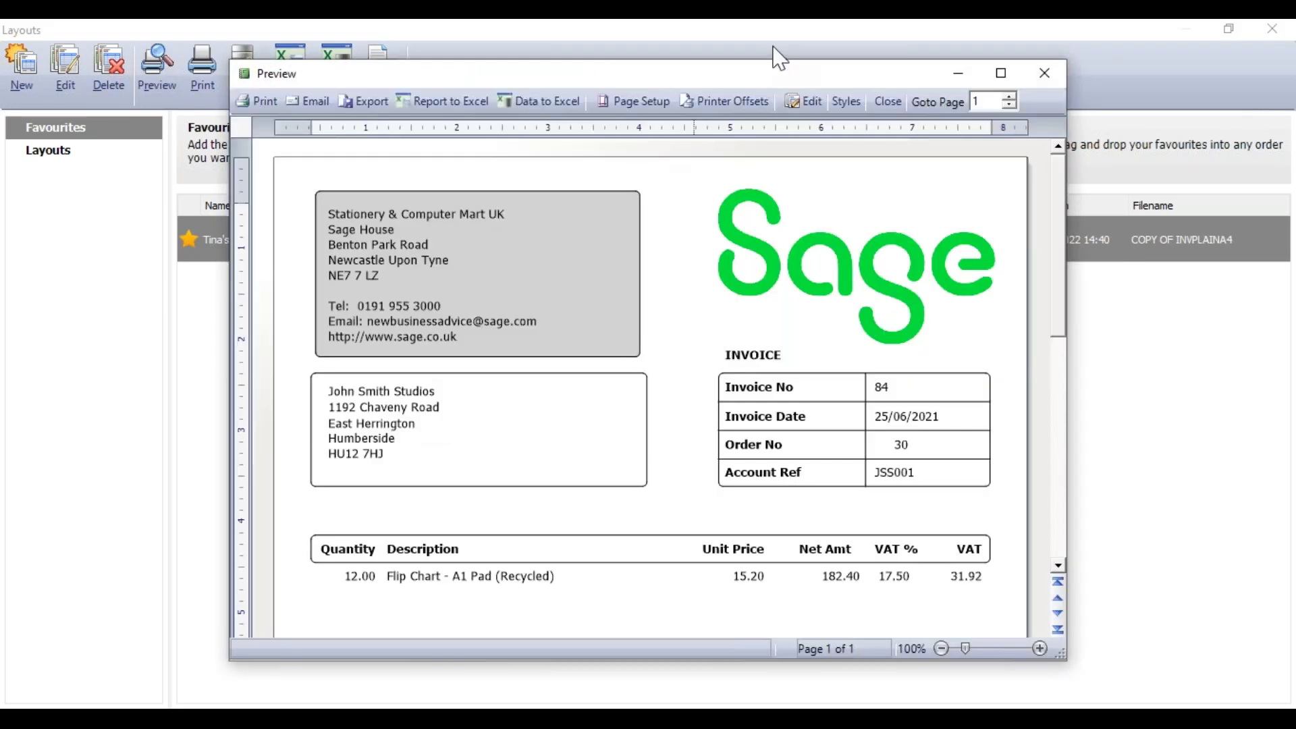
{"action": "left_click", "coordinate": [1000, 71]}
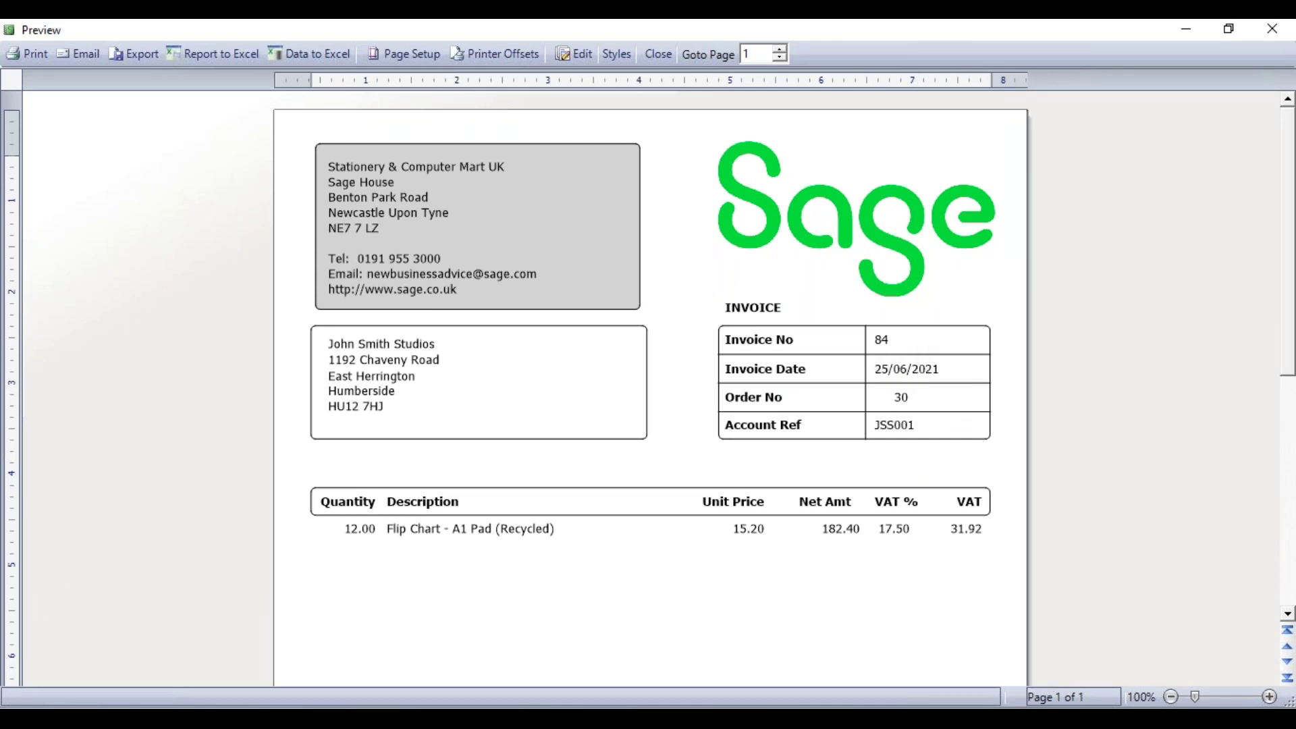
{"action": "left_click_drag", "start_coordinate": [1195, 699], "coordinate": [1177, 702]}
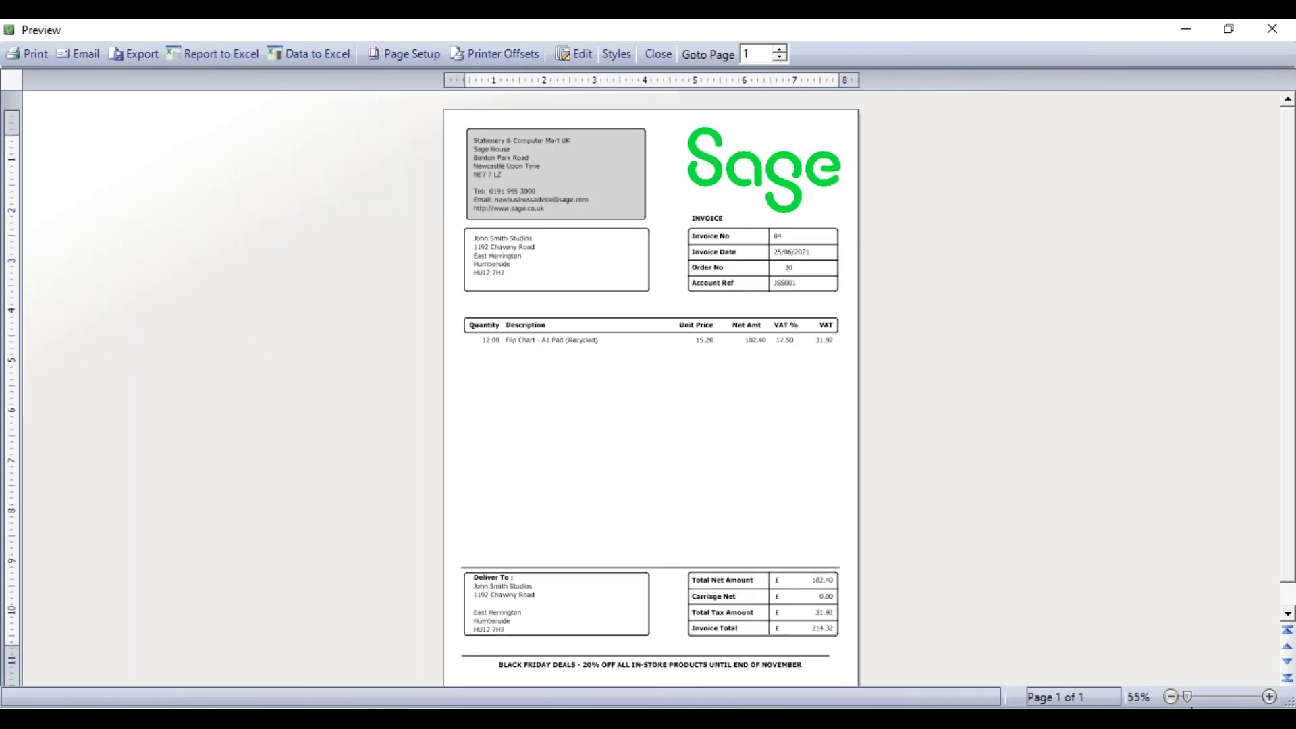